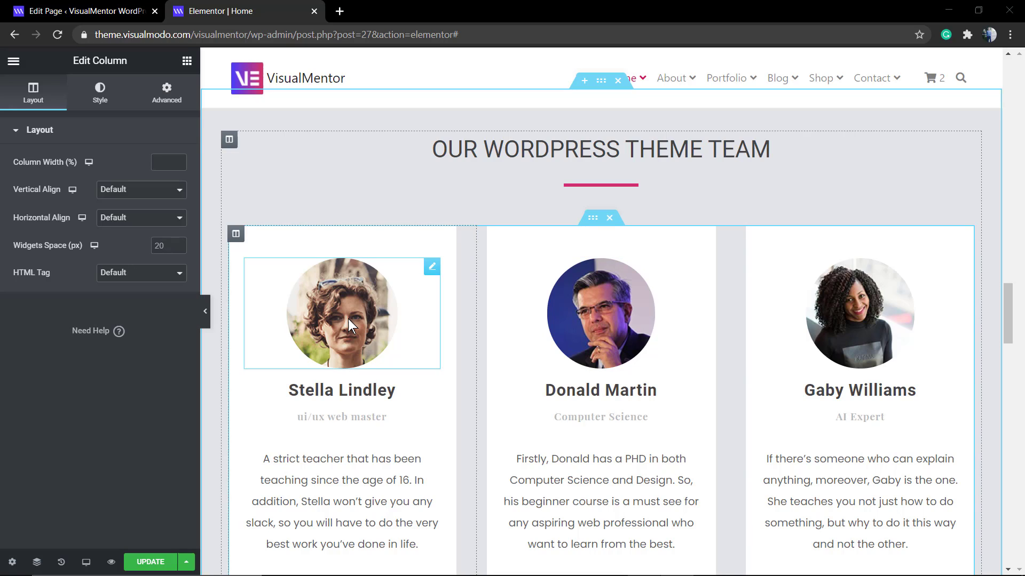
# Open the empty Team Members page in the Elementor editor from the WordPress editor.
pyautogui.scroll(-2, 501, 266)
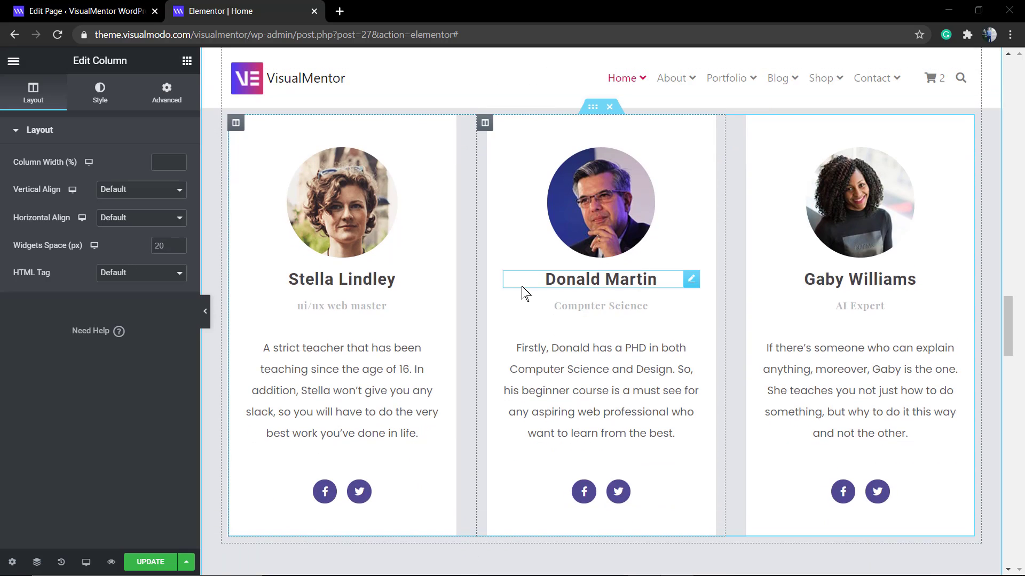
pyautogui.scroll(2, 525, 293)
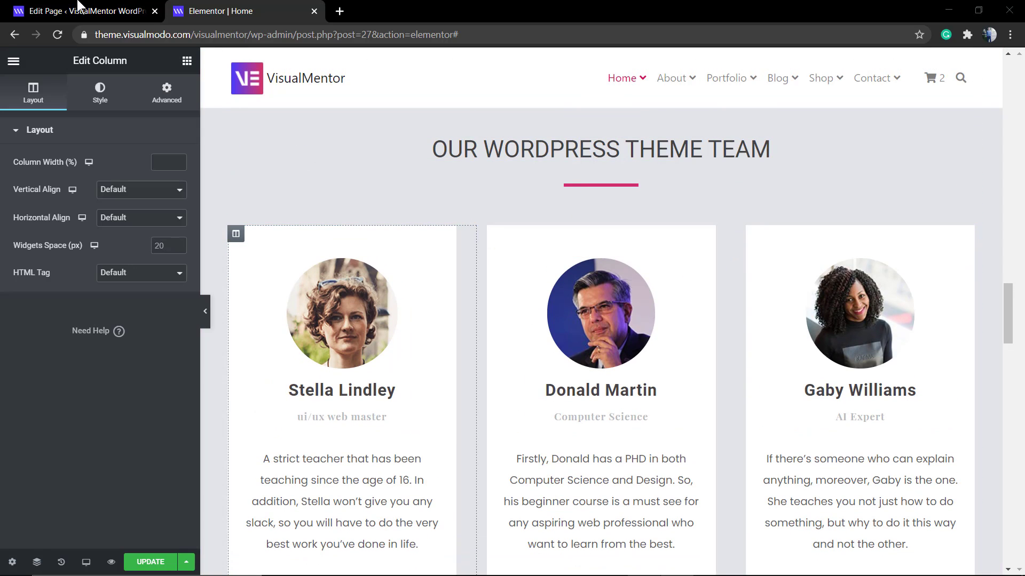
pyautogui.click(64, 11)
pyautogui.click(410, 309)
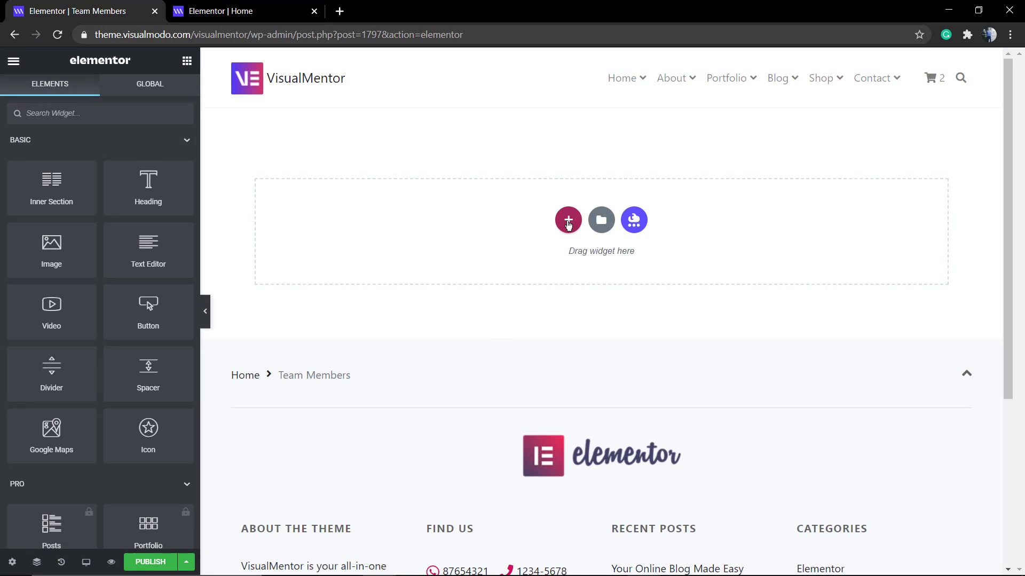
# Add a three-column section, then a single-column section moved above it.
pyautogui.click(568, 225)
pyautogui.click(548, 260)
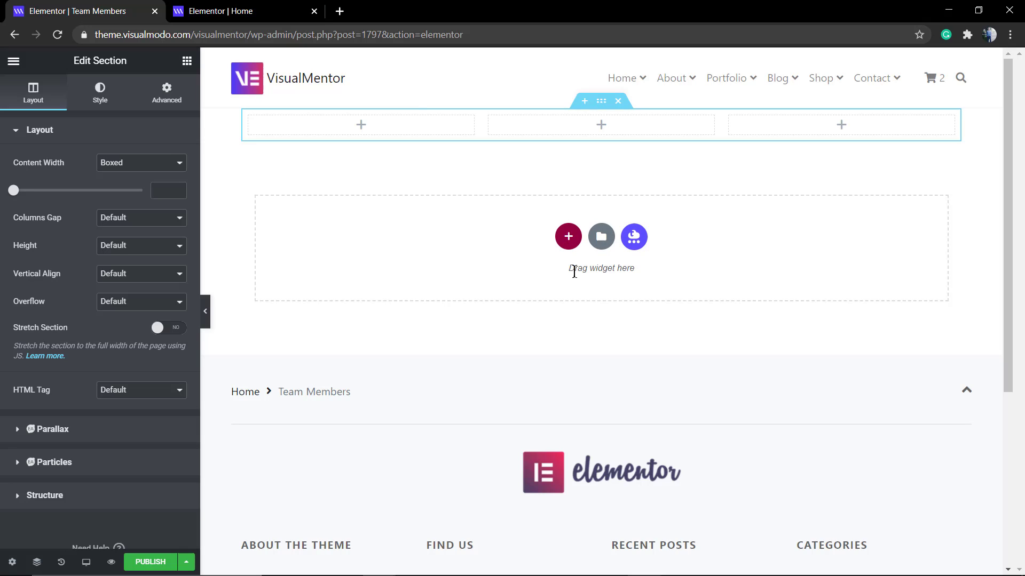
pyautogui.click(570, 234)
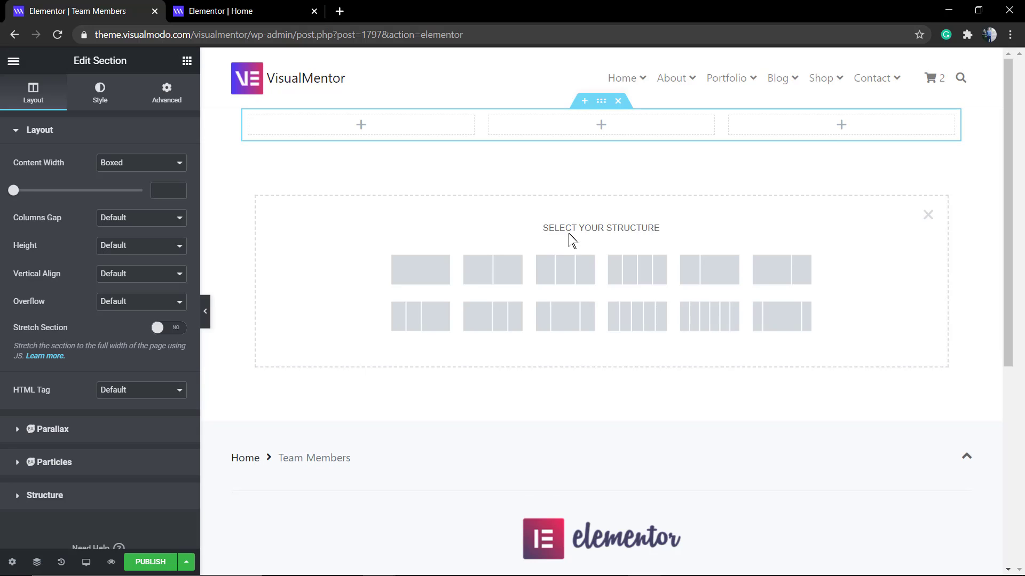
pyautogui.moveTo(407, 281); pyautogui.dragTo(501, 117)
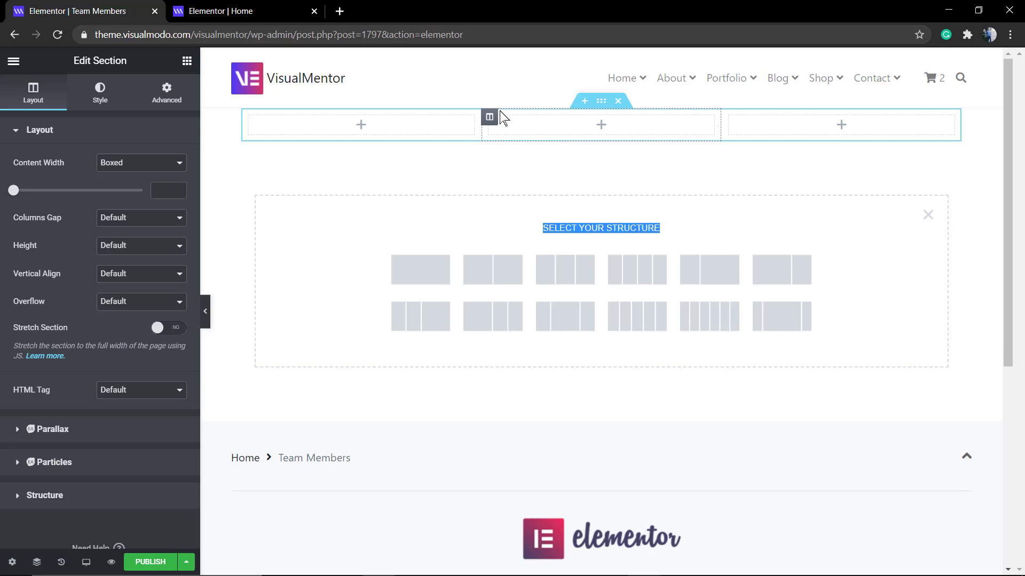
pyautogui.click(420, 277)
pyautogui.moveTo(249, 159)
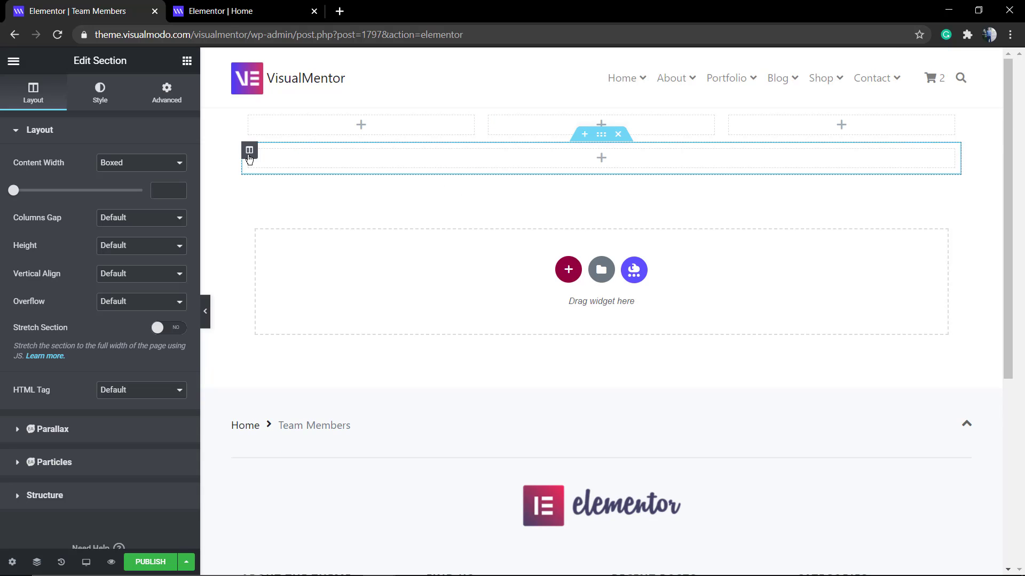
pyautogui.moveTo(249, 158); pyautogui.dragTo(544, 163)
pyautogui.moveTo(606, 140); pyautogui.dragTo(595, 109)
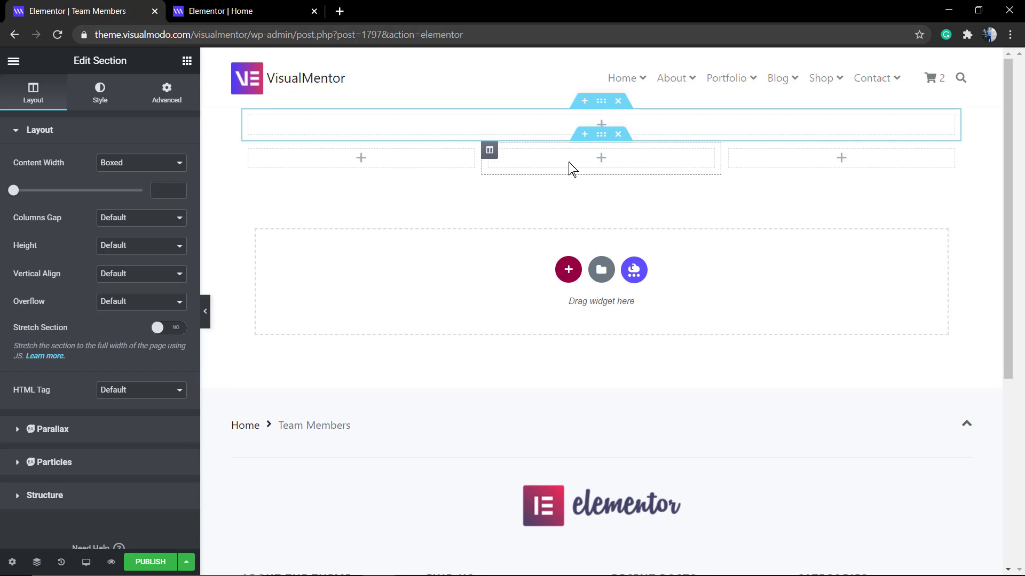
# Add a centre-aligned heading reading 'Our Team' to the top single-column section.
pyautogui.click(601, 125)
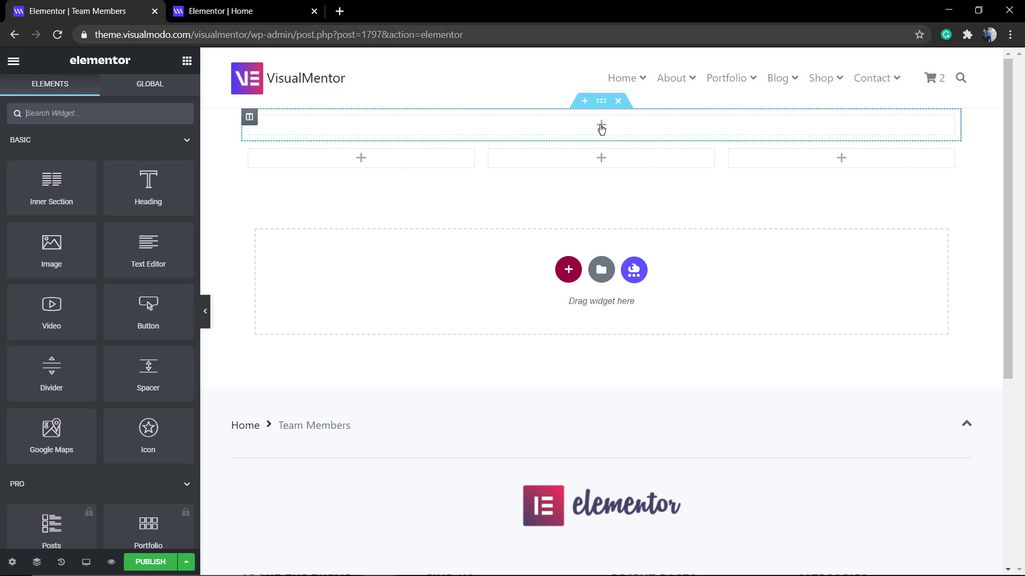
pyautogui.moveTo(148, 184); pyautogui.dragTo(598, 128)
pyautogui.tripleClick(365, 123)
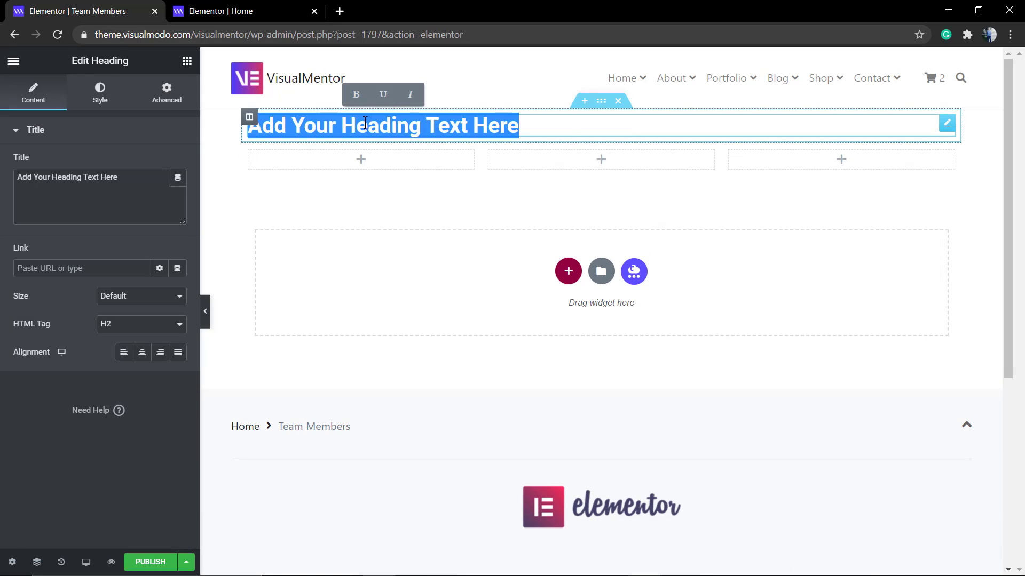
pyautogui.write('Our team')
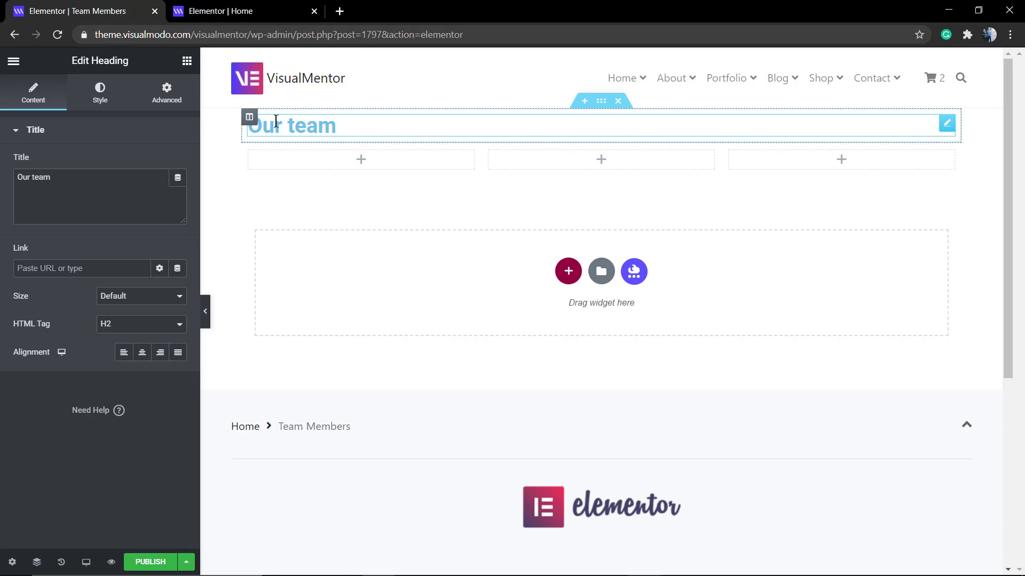
pyautogui.moveTo(288, 127); pyautogui.dragTo(294, 127)
pyautogui.write('T')
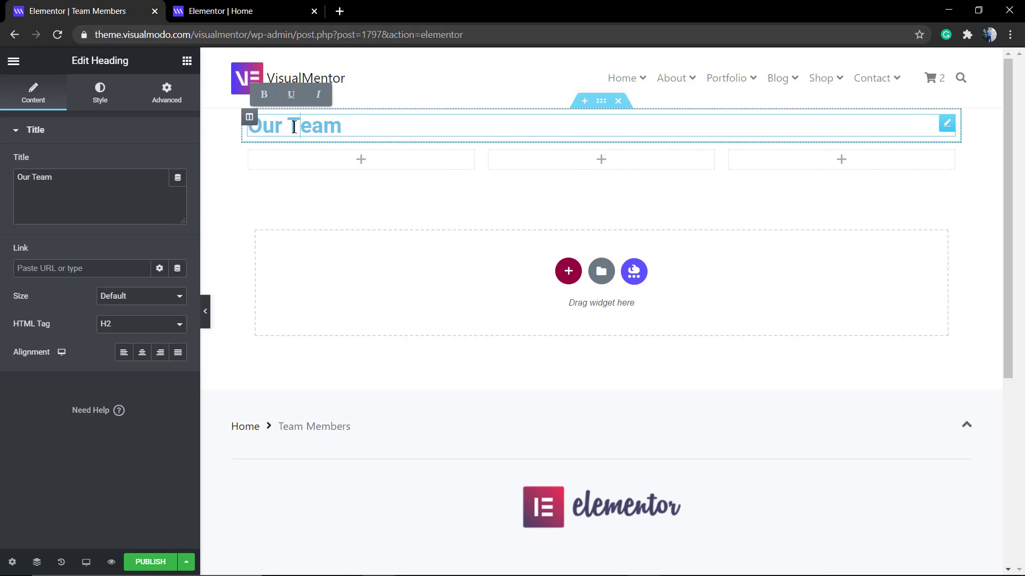
pyautogui.tripleClick(462, 131)
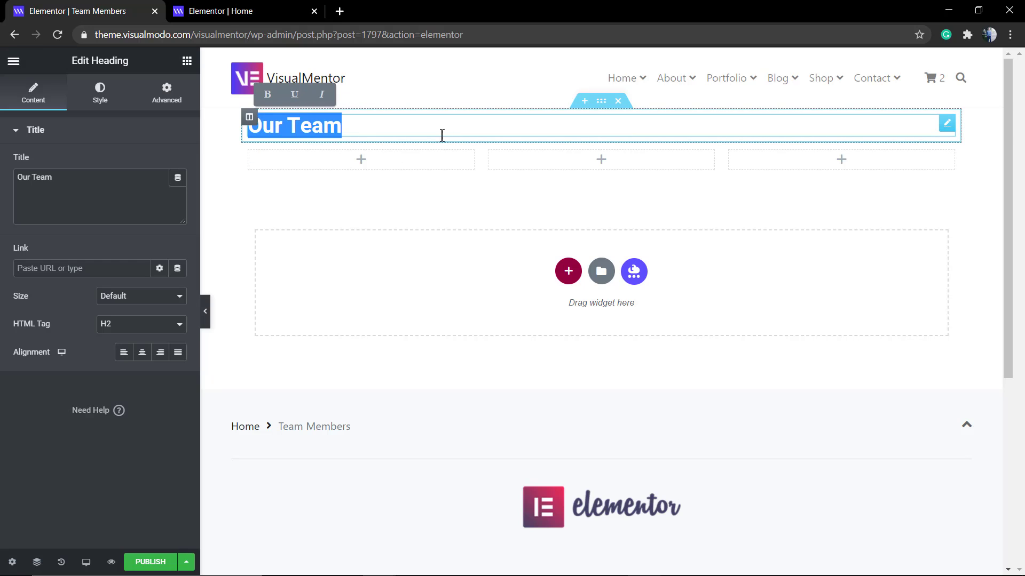
pyautogui.click(141, 352)
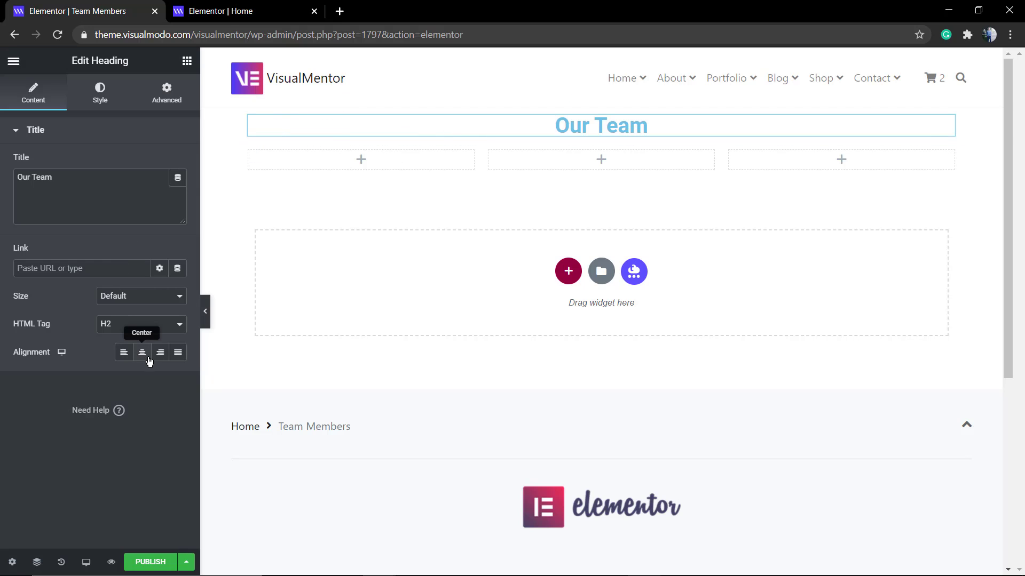
# Add a divider under the heading, shrink its width to 10 and centre it.
pyautogui.click(13, 60)
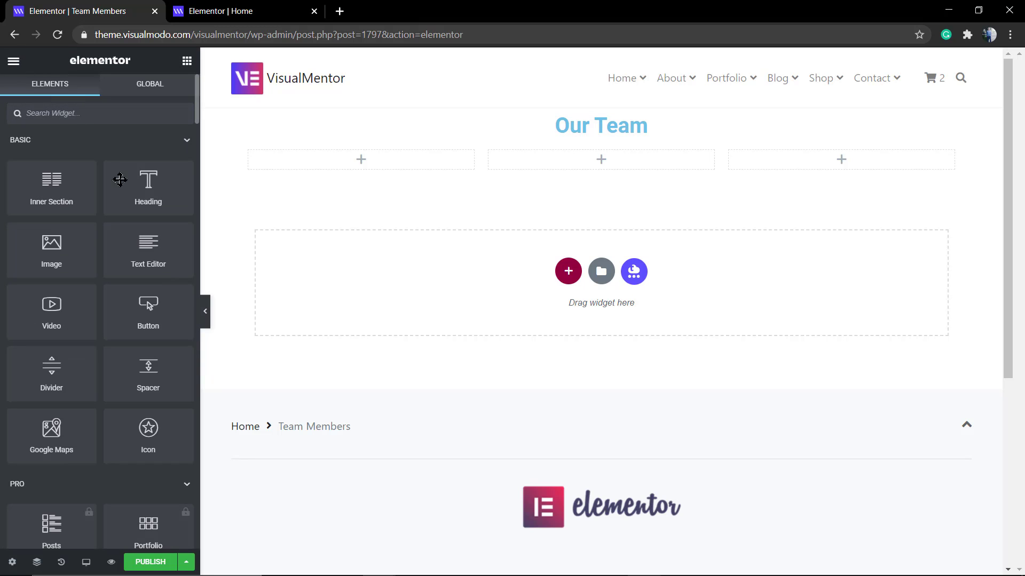
pyautogui.moveTo(51, 368); pyautogui.dragTo(603, 133)
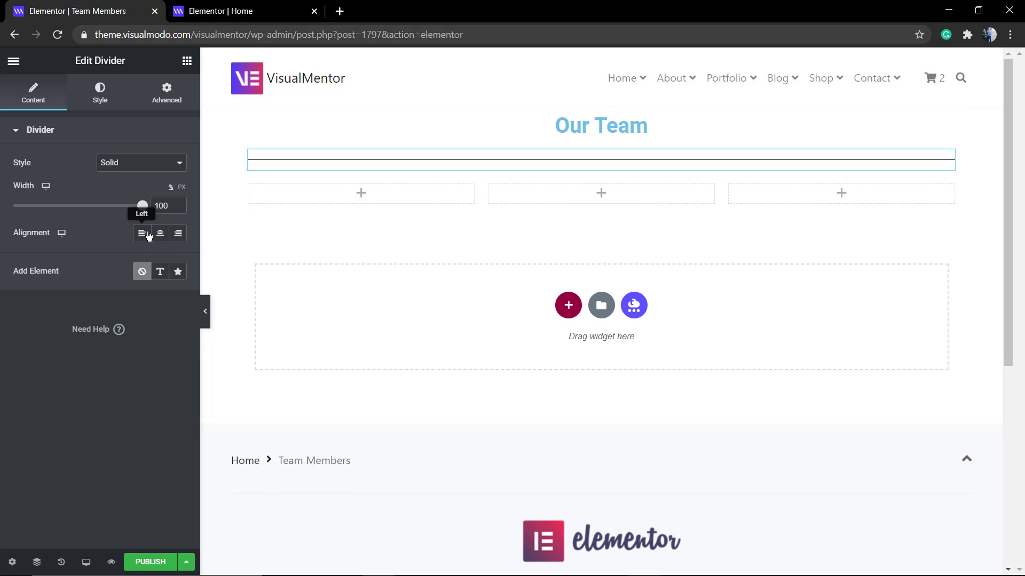
pyautogui.moveTo(140, 208); pyautogui.dragTo(28, 206)
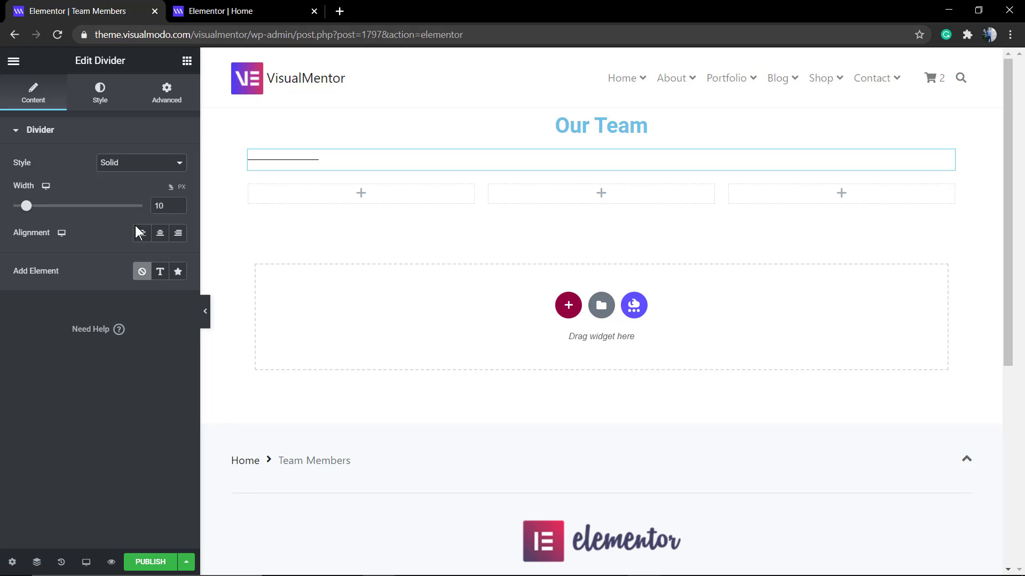
pyautogui.click(160, 232)
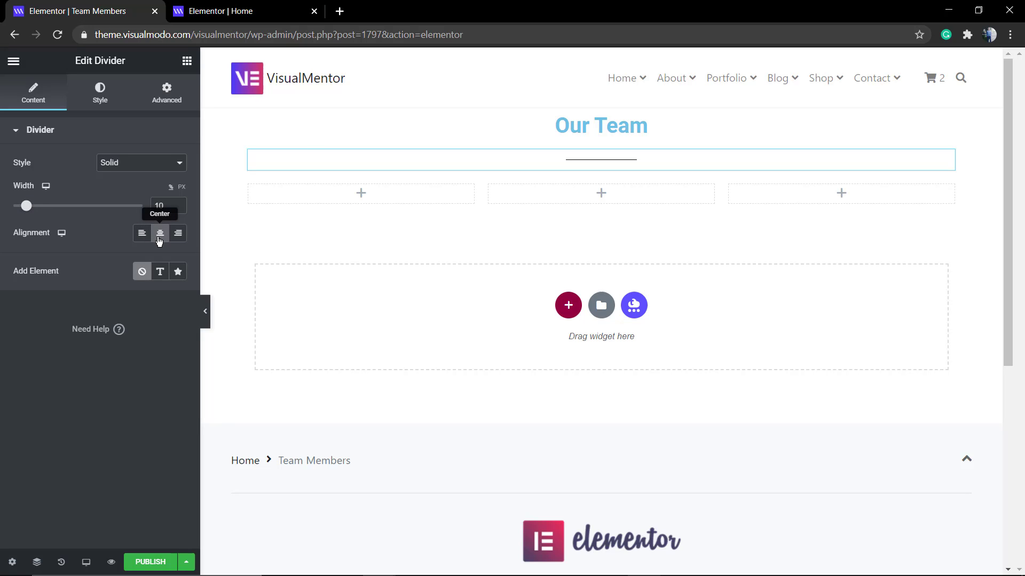
# Colour the divider line red and increase its gap to 16.
pyautogui.click(143, 160)
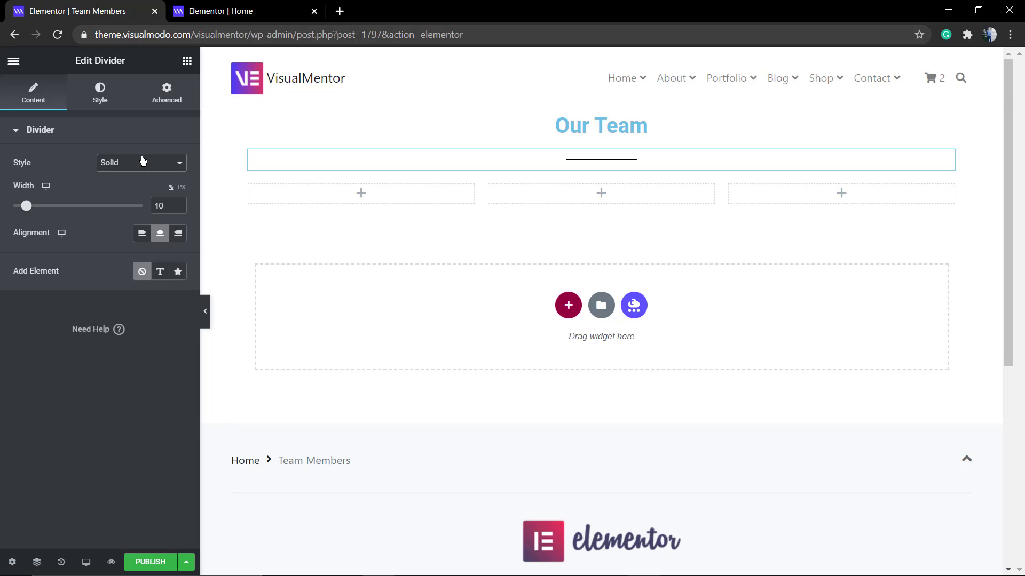
pyautogui.click(99, 96)
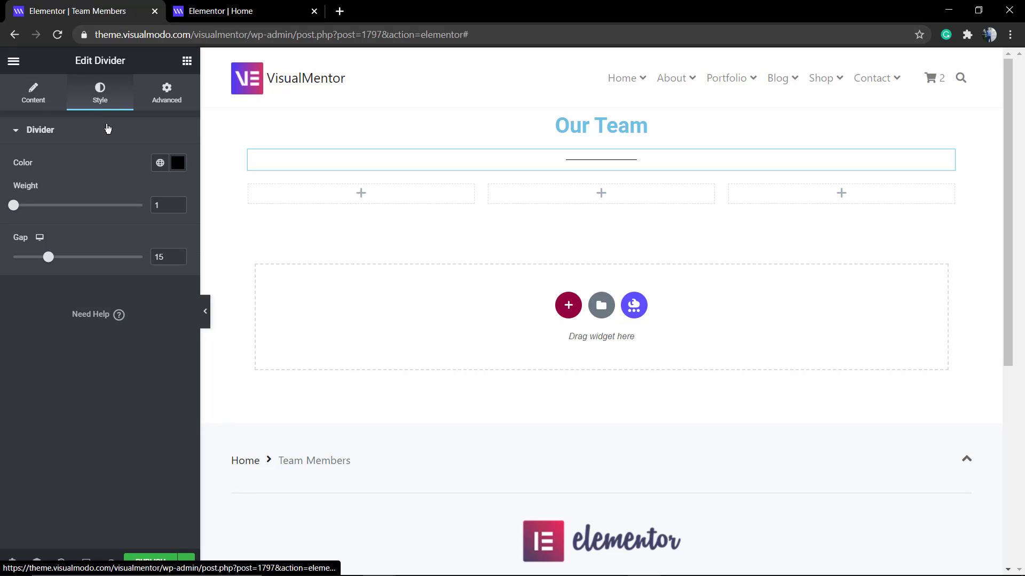
pyautogui.click(176, 163)
pyautogui.moveTo(107, 274); pyautogui.dragTo(163, 246)
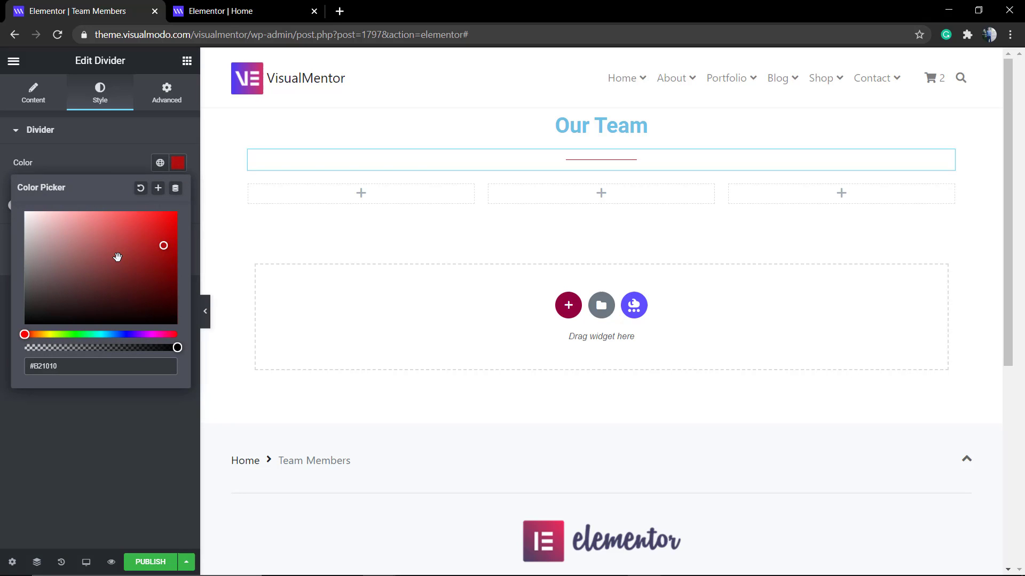
pyautogui.click(85, 155)
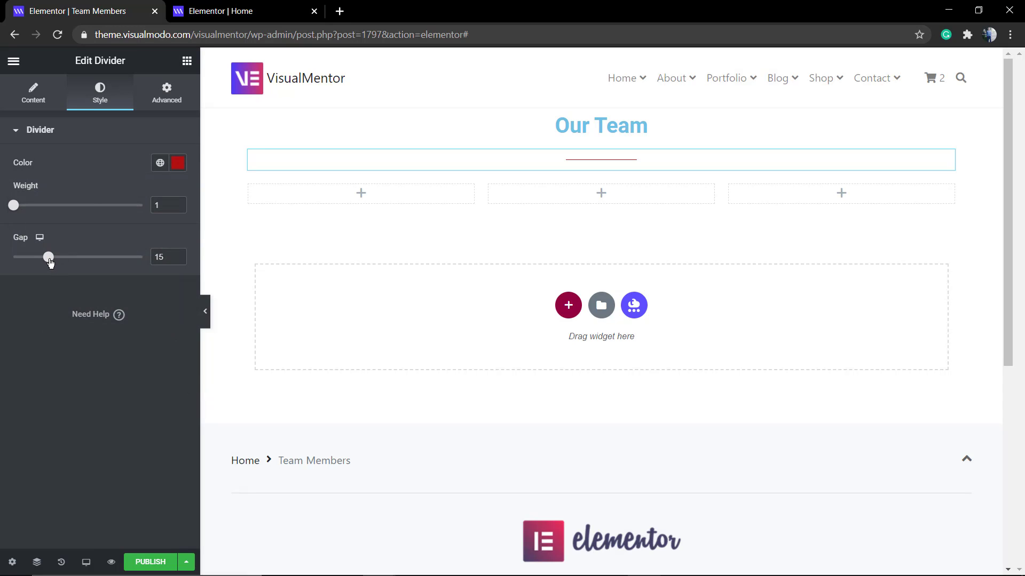
pyautogui.moveTo(53, 261); pyautogui.dragTo(53, 261)
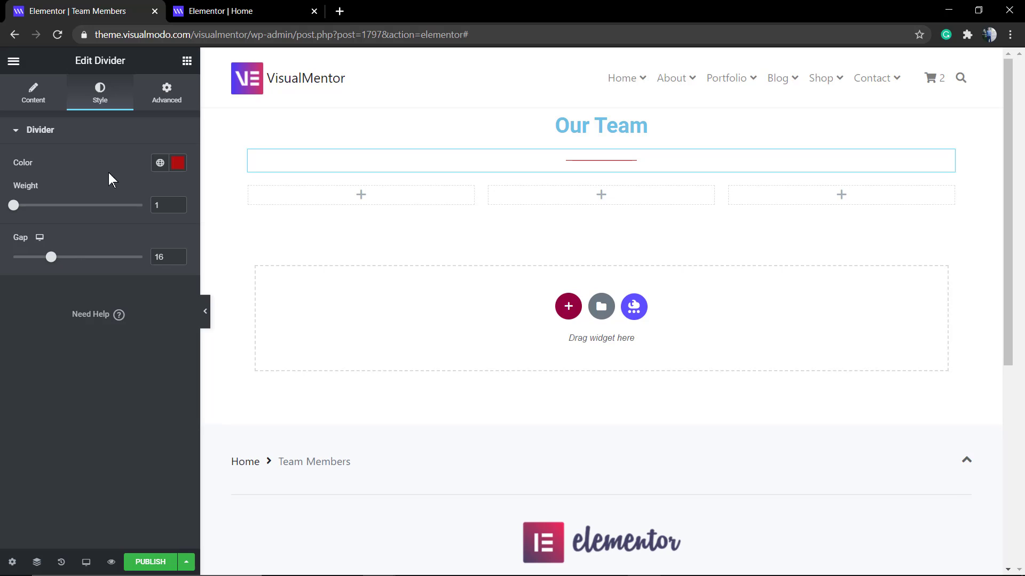
# Try a double line style, then set the divider back to a solid line.
pyautogui.click(157, 101)
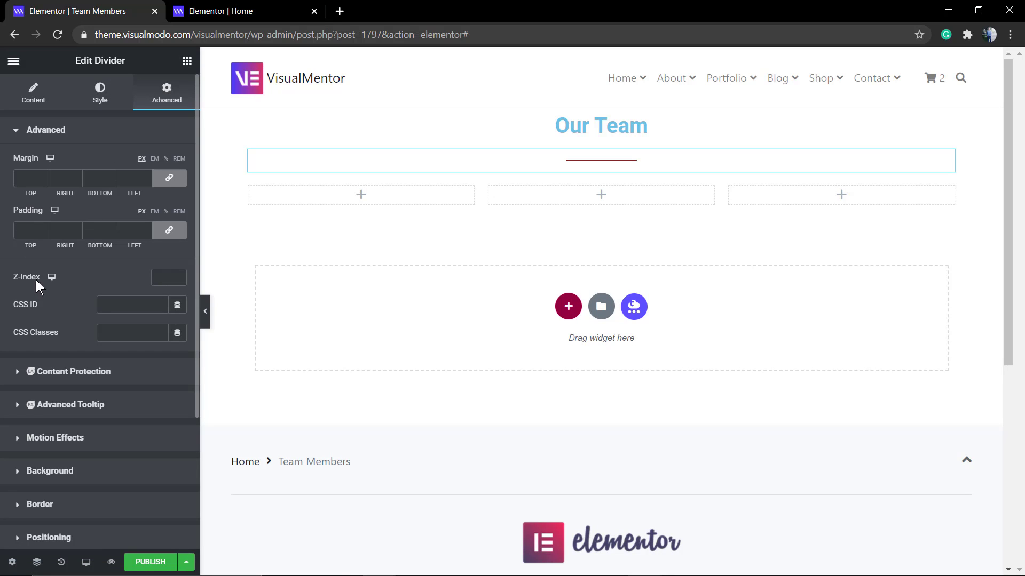
pyautogui.click(51, 90)
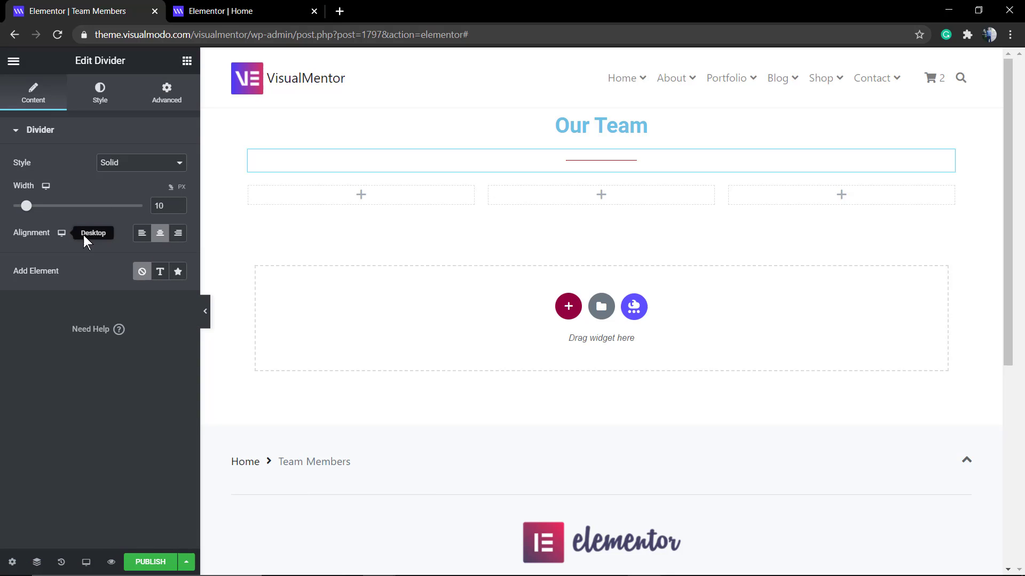
pyautogui.click(159, 170)
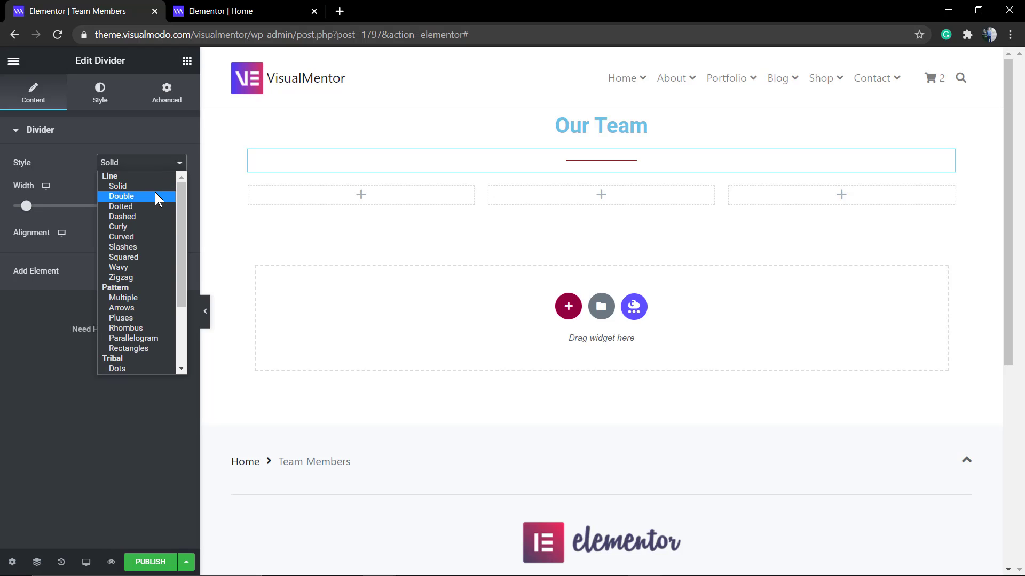
pyautogui.click(156, 198)
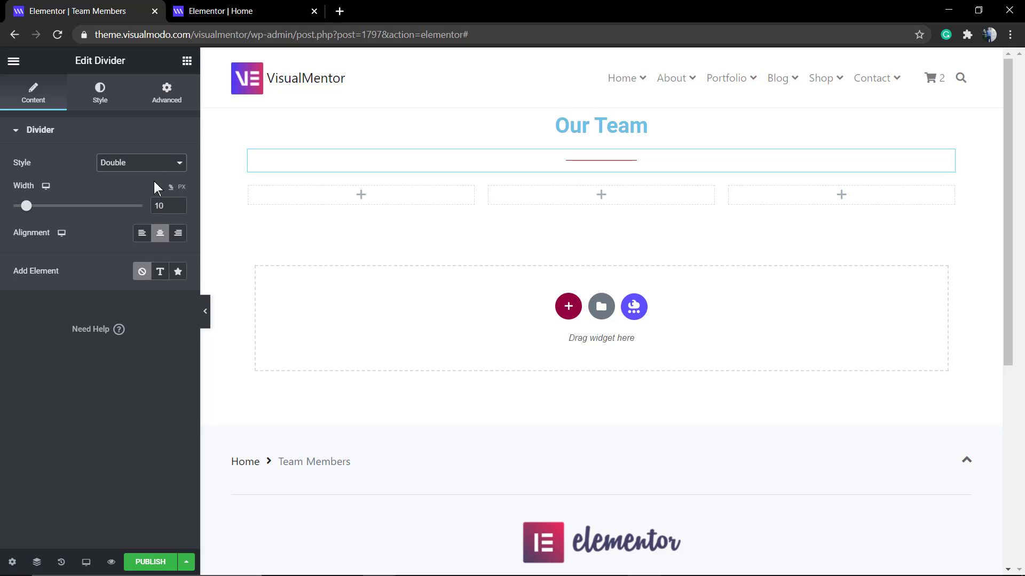
pyautogui.click(145, 165)
pyautogui.click(157, 187)
pyautogui.click(165, 95)
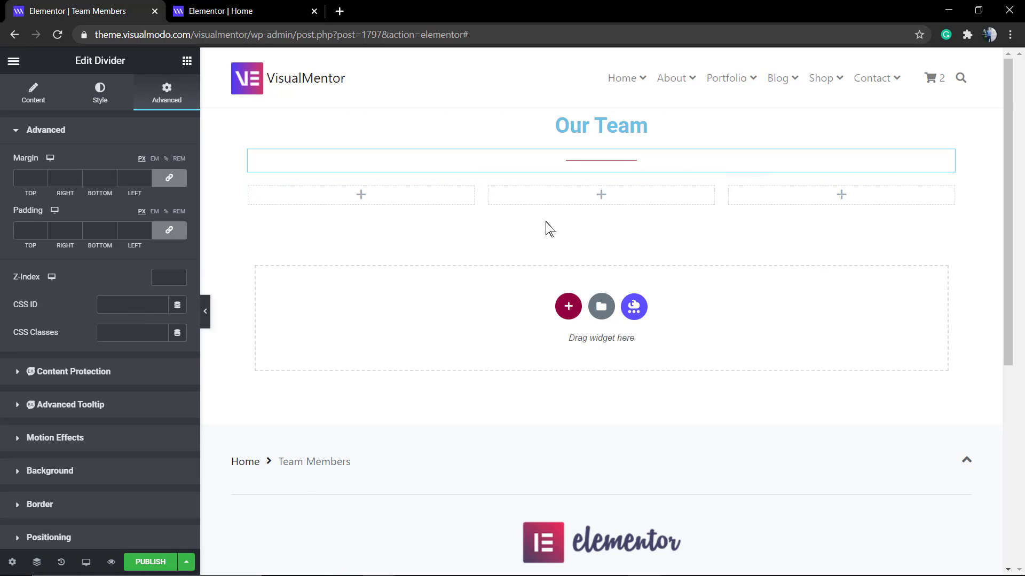
pyautogui.click(360, 197)
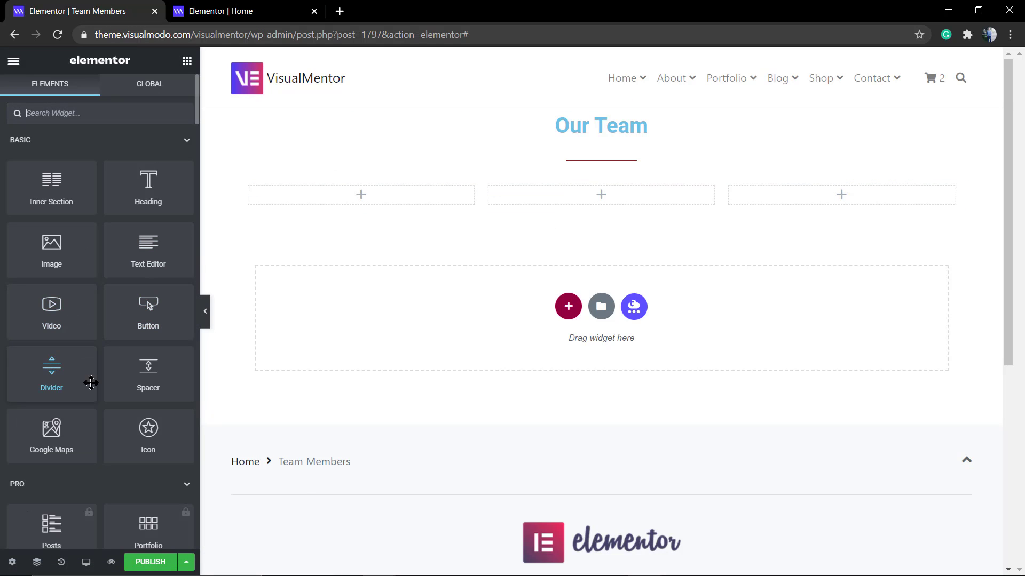
# Insert teacher1.png in the first column at Thumbnail 150x150 size, centred.
pyautogui.moveTo(51, 248); pyautogui.dragTo(335, 207)
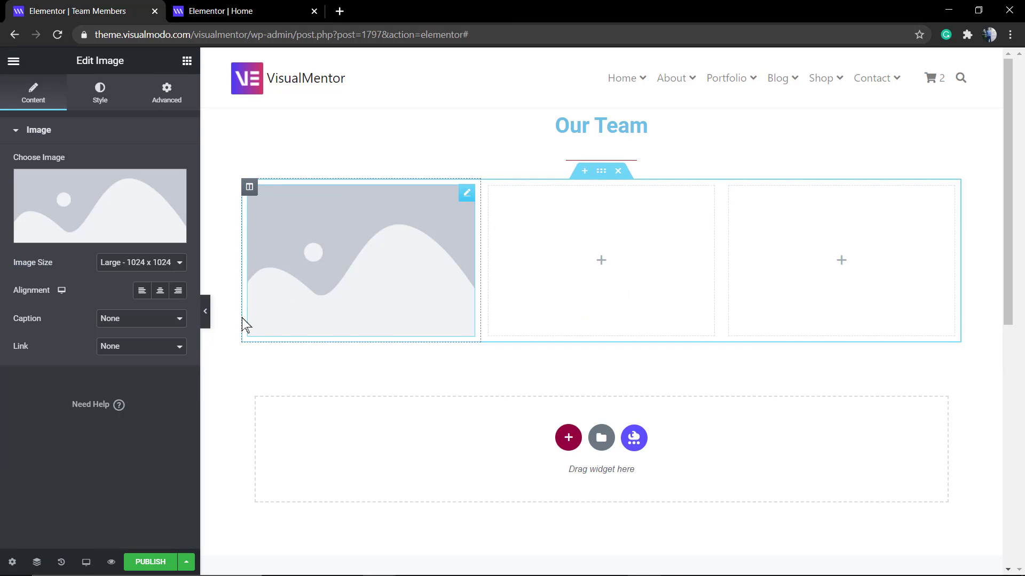
pyautogui.click(128, 216)
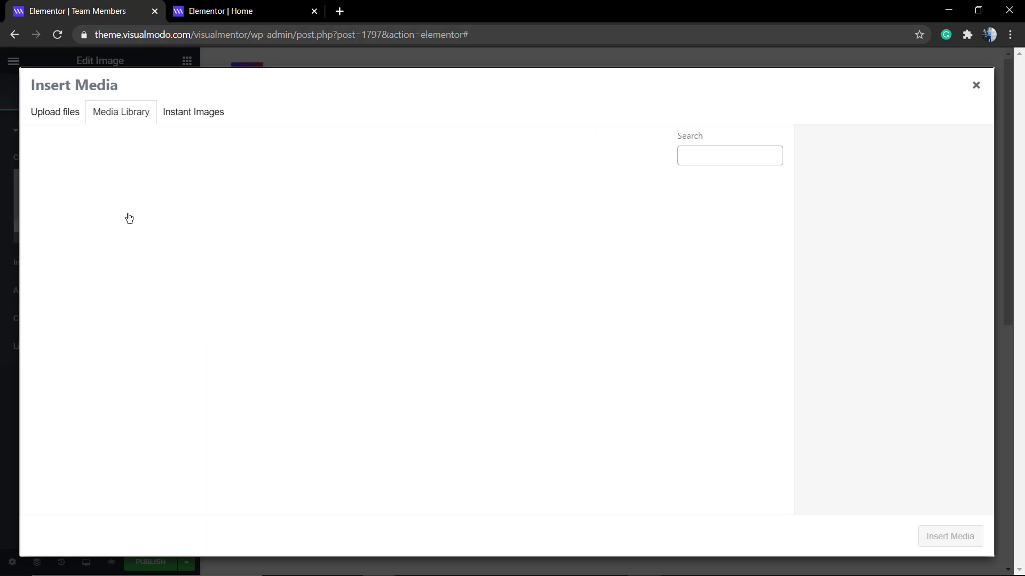
pyautogui.scroll(-6, 366, 336)
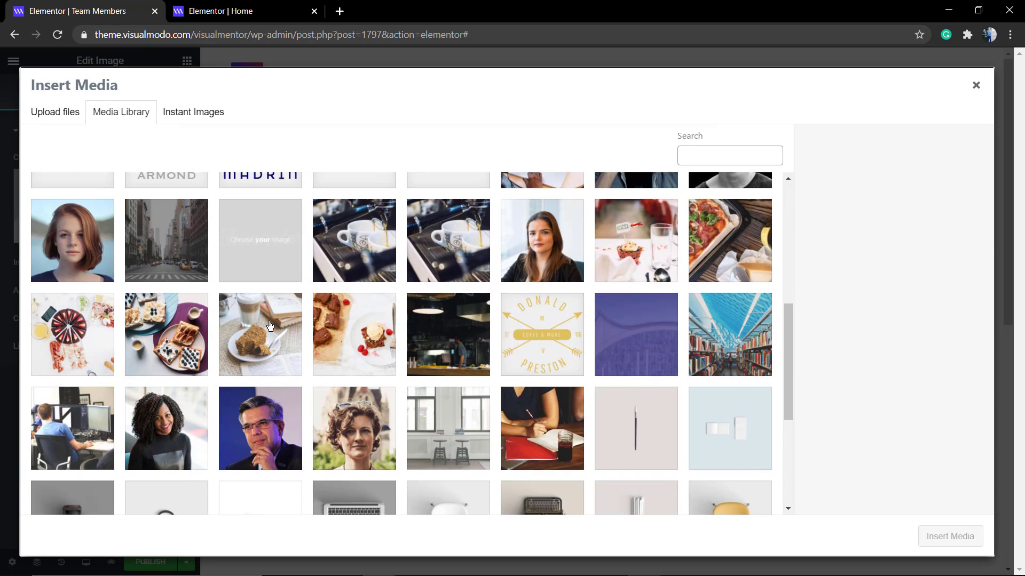
pyautogui.scroll(-5, 326, 397)
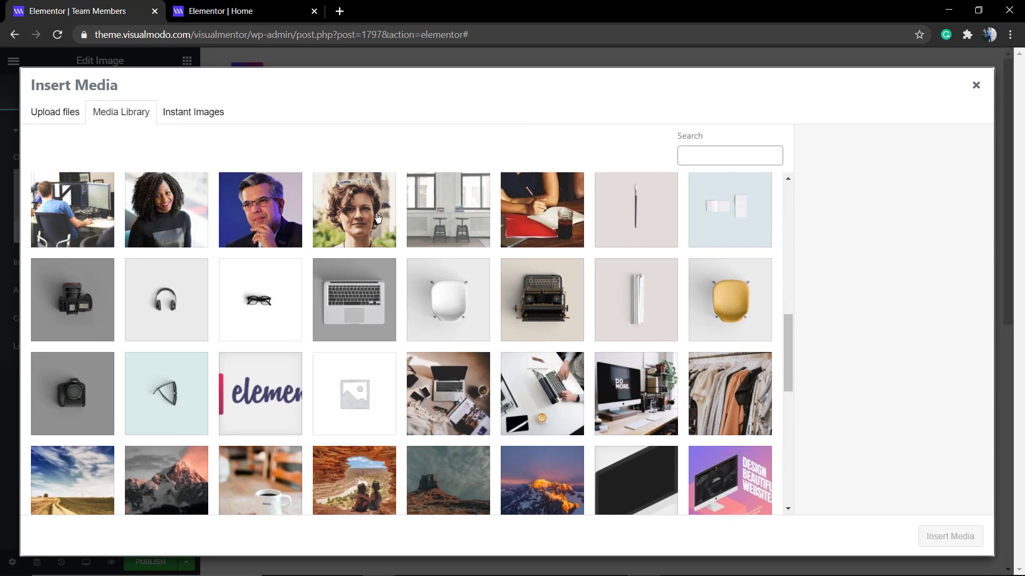
pyautogui.click(373, 219)
pyautogui.click(955, 539)
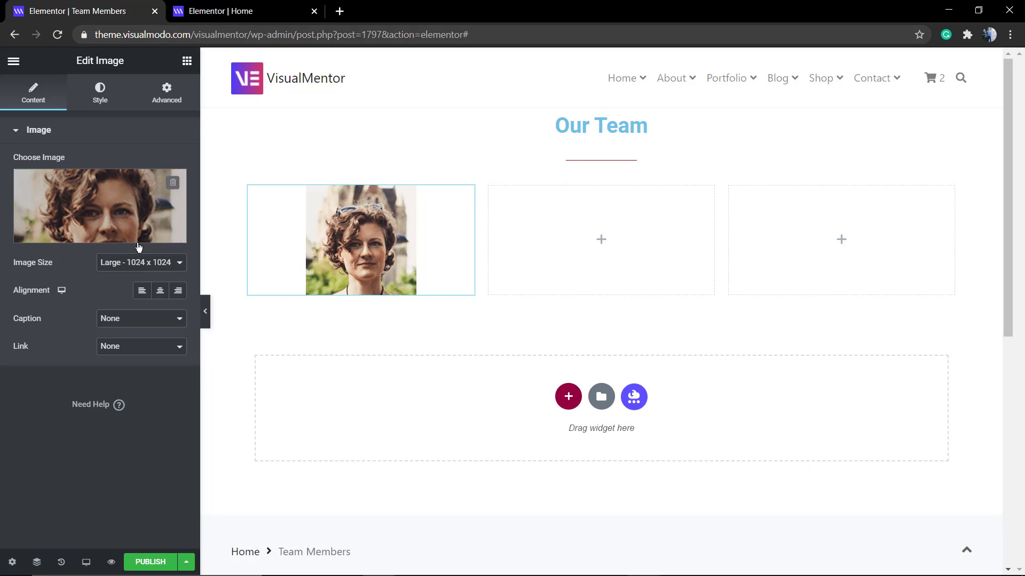
pyautogui.click(148, 264)
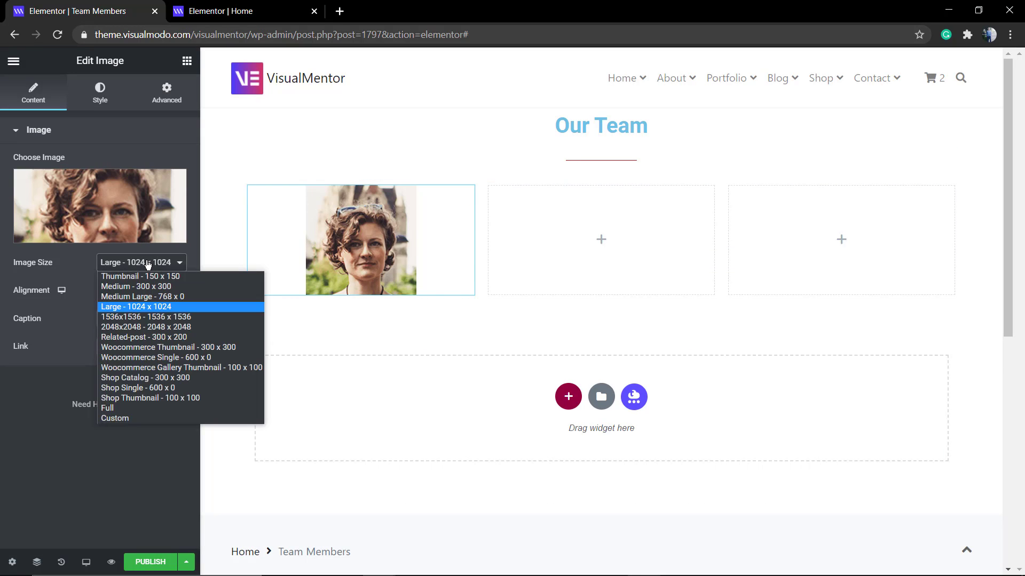
pyautogui.click(189, 276)
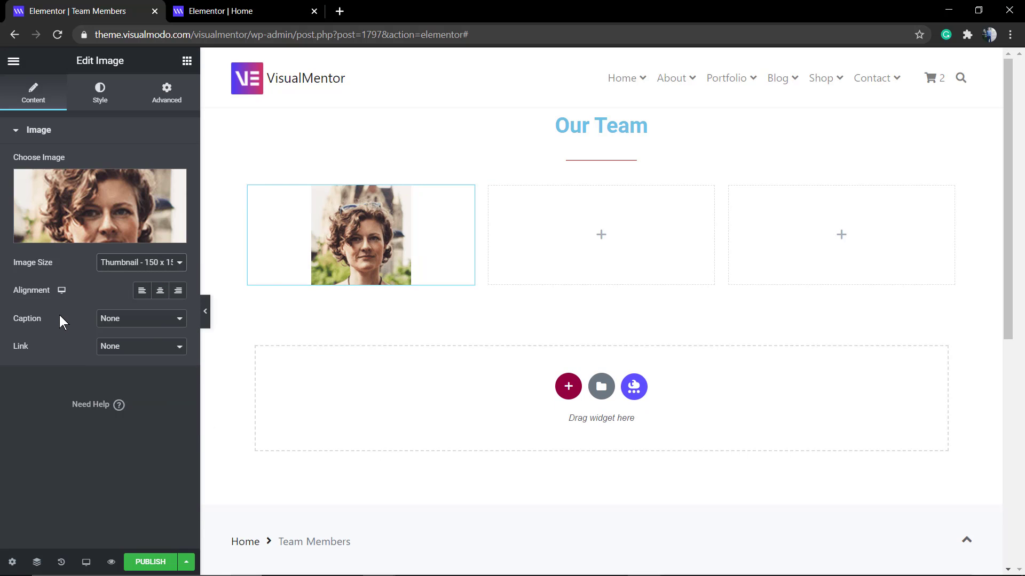
pyautogui.click(160, 291)
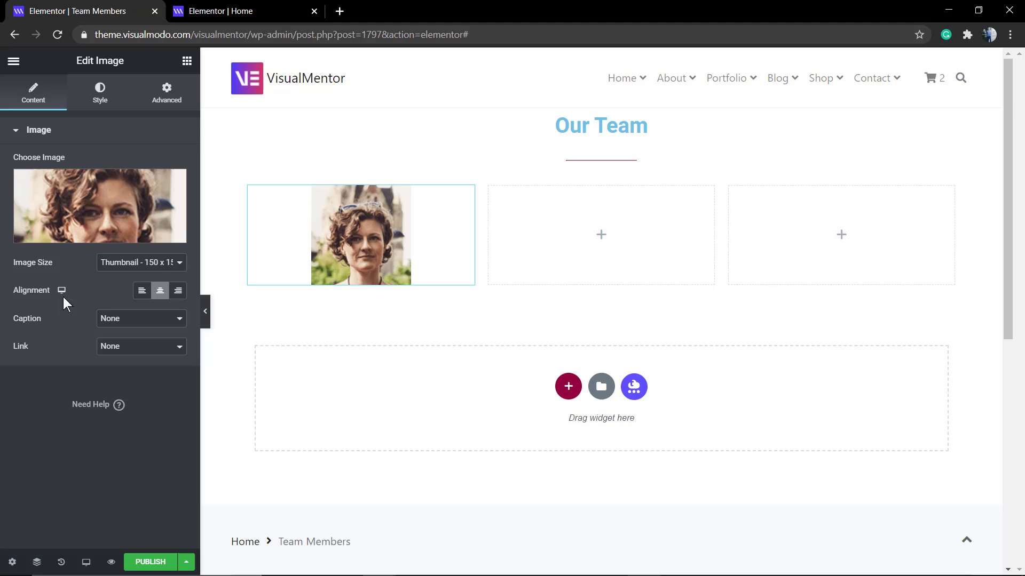
# Set the photo's max width to 100, comparing against the Home page team cards.
pyautogui.click(107, 102)
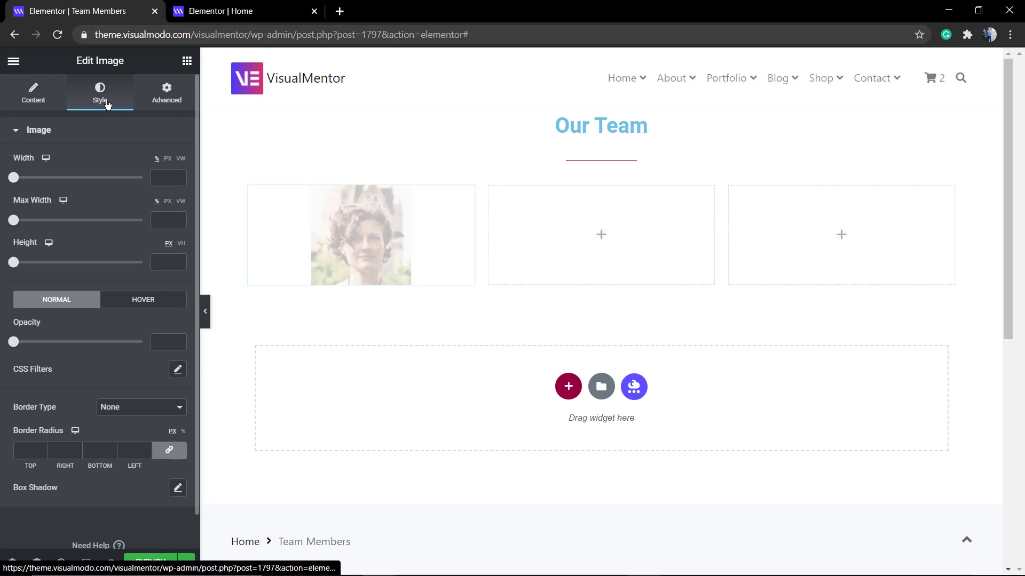
pyautogui.moveTo(13, 220); pyautogui.dragTo(147, 233)
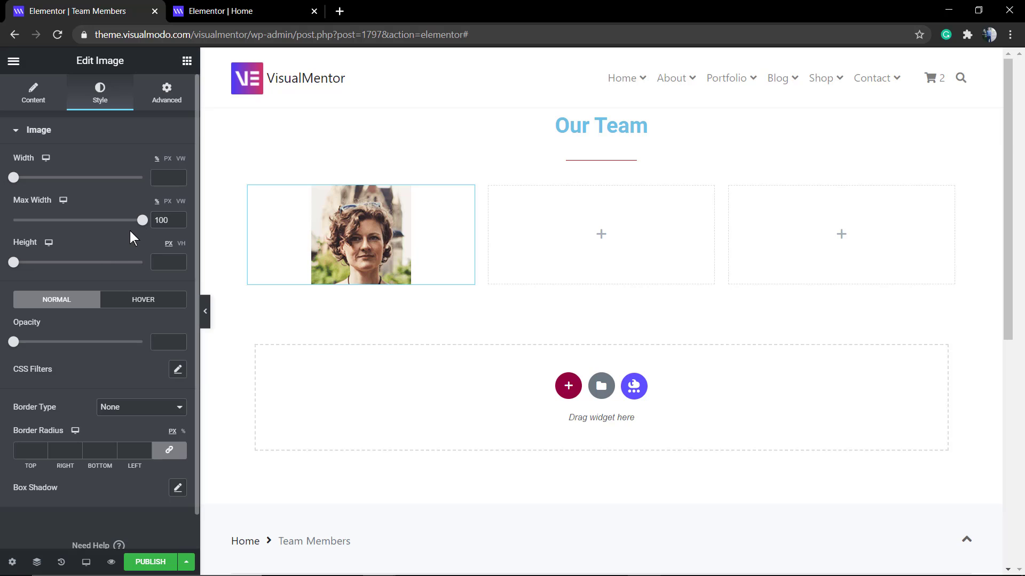
pyautogui.click(221, 11)
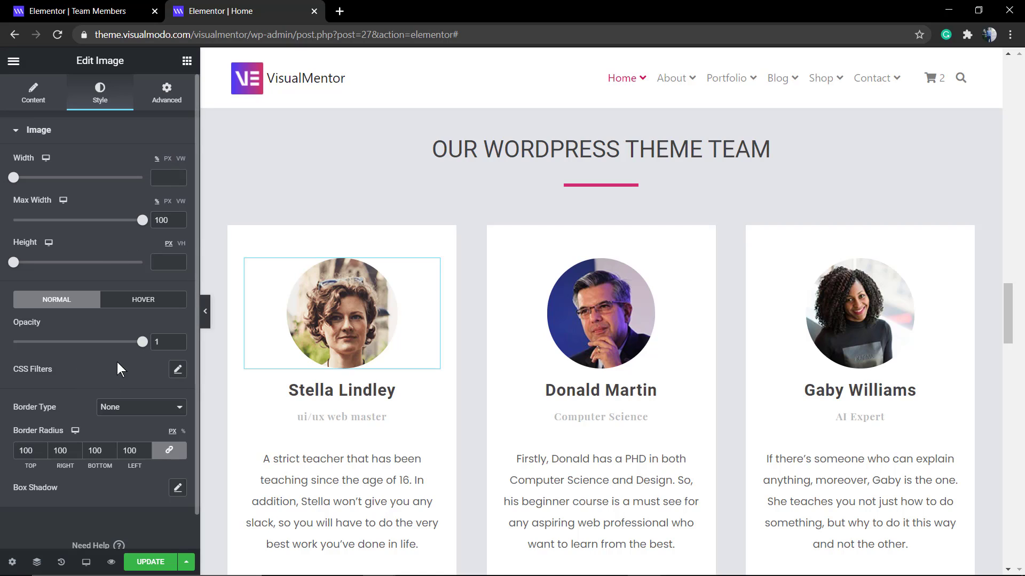
pyautogui.click(90, 12)
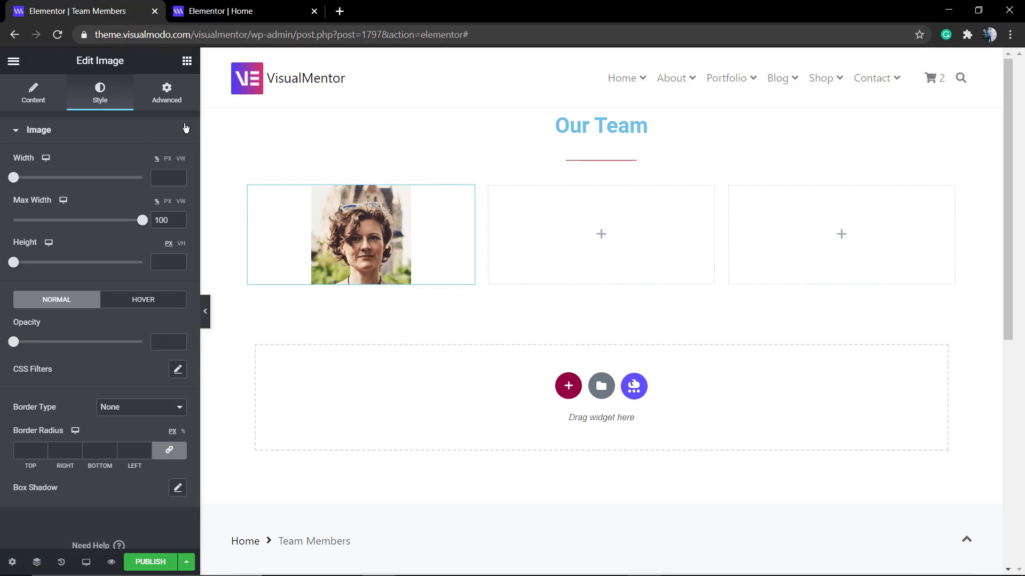
# Round the photo's corners with a linked 60 px border radius.
pyautogui.click(146, 104)
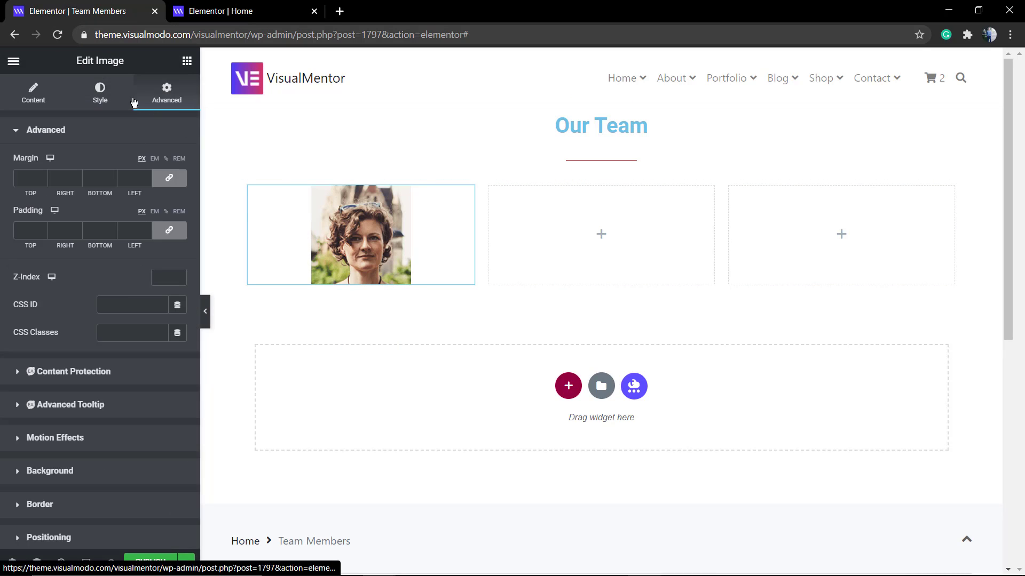
pyautogui.click(102, 99)
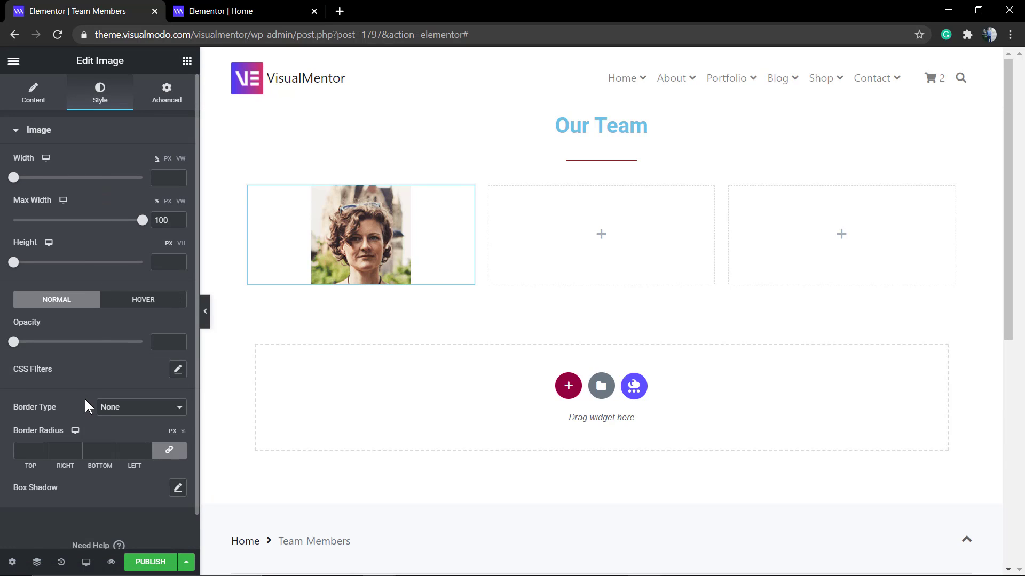
pyautogui.click(43, 453)
pyautogui.moveTo(43, 452); pyautogui.dragTo(42, 453)
pyautogui.scroll(10, 43, 453)
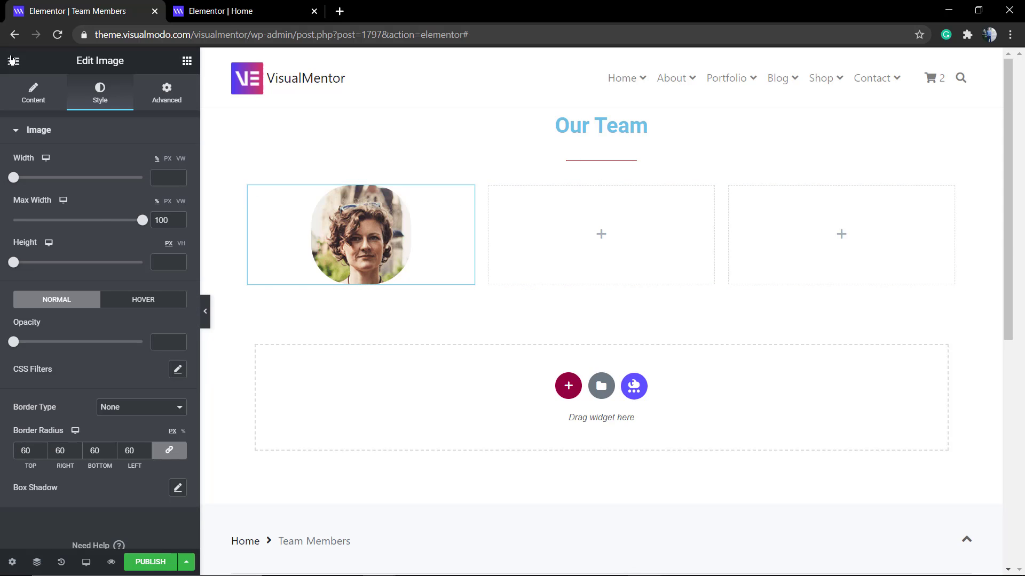
pyautogui.click(11, 61)
pyautogui.click(12, 61)
# Add a heading under the photo and paste the member's name copied from the Home page.
pyautogui.moveTo(121, 199); pyautogui.dragTo(360, 298)
pyautogui.doubleClick(331, 317)
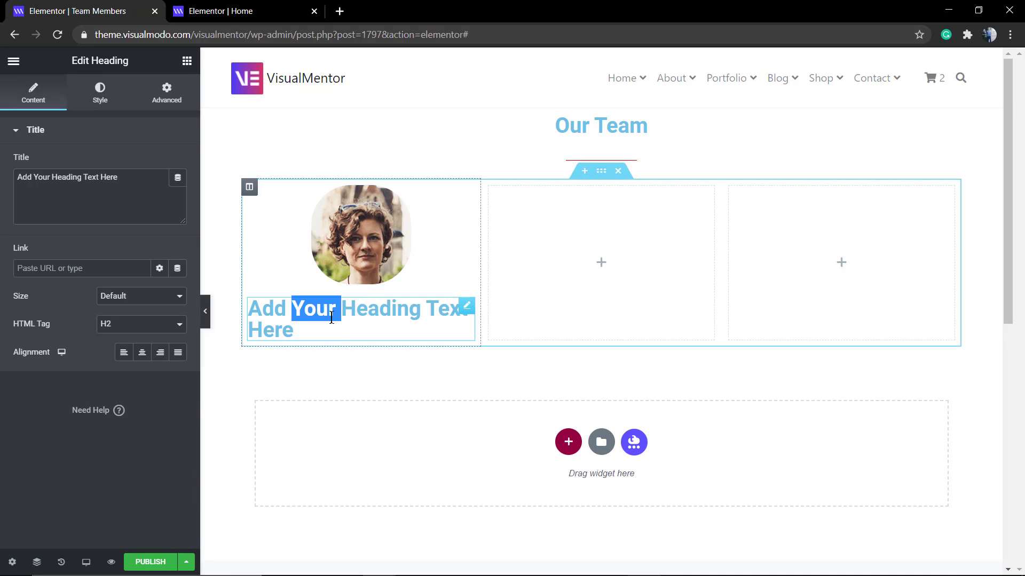
pyautogui.tripleClick(331, 317)
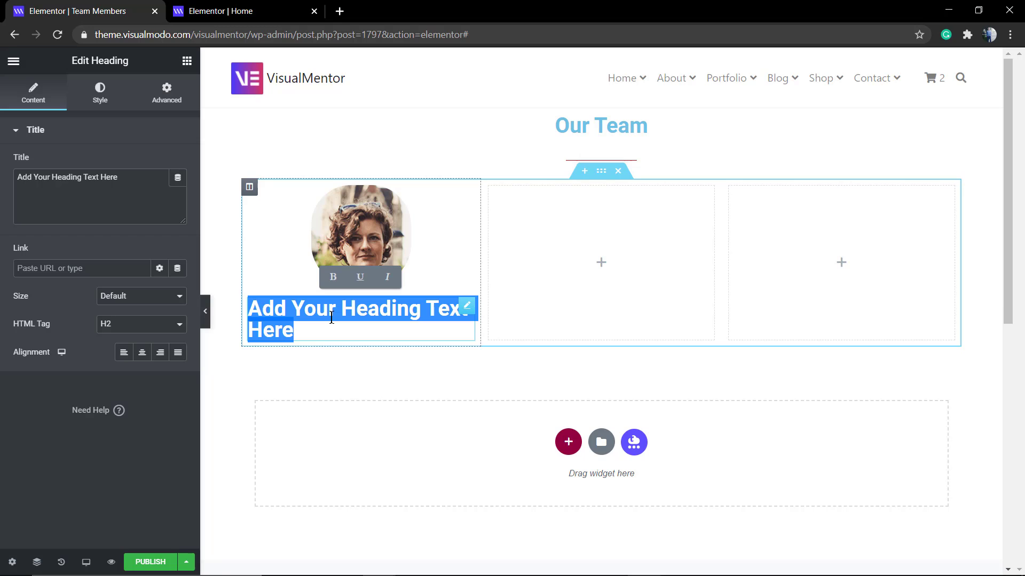
pyautogui.click(207, 12)
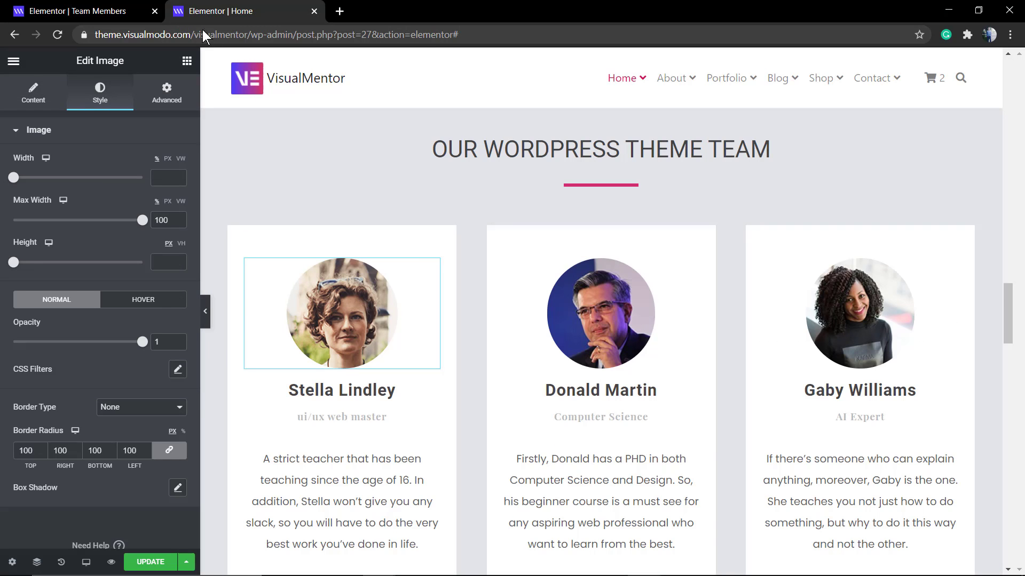
pyautogui.click(340, 393)
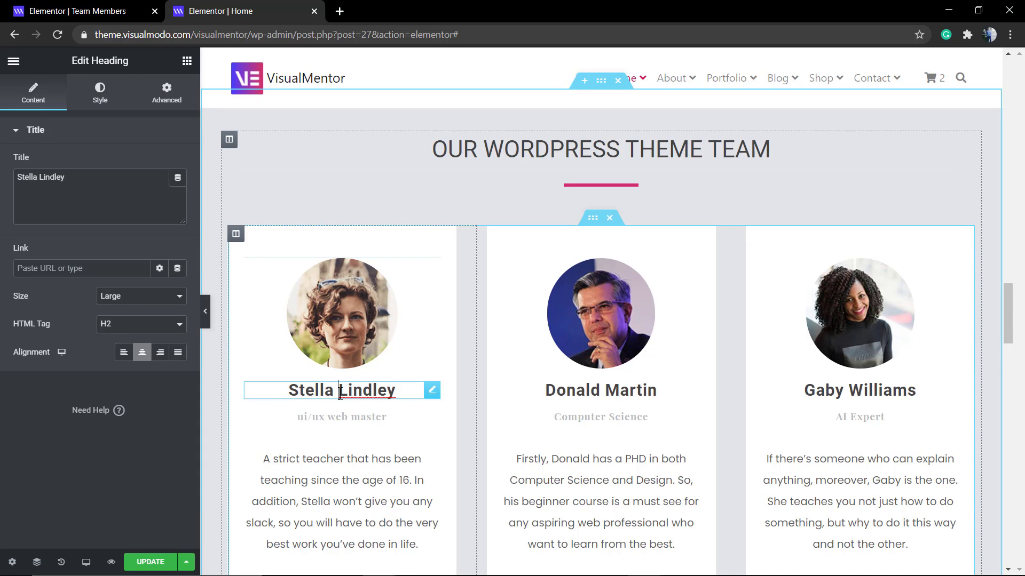
pyautogui.tripleClick(340, 392)
pyautogui.hotkey('ctrl', 'c')
pyautogui.click(80, 11)
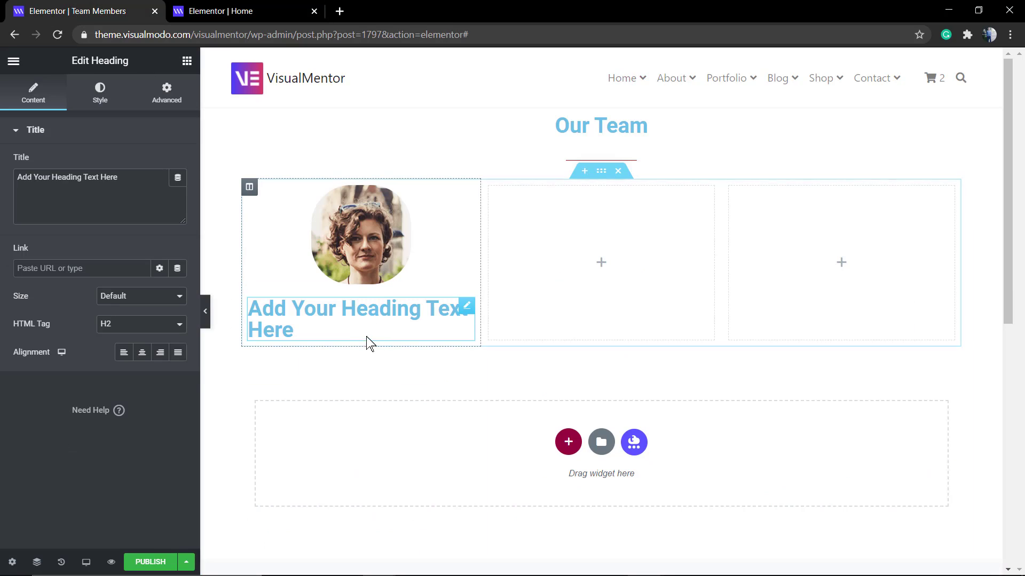
pyautogui.tripleClick(347, 308)
pyautogui.hotkey('ctrl', 'v')
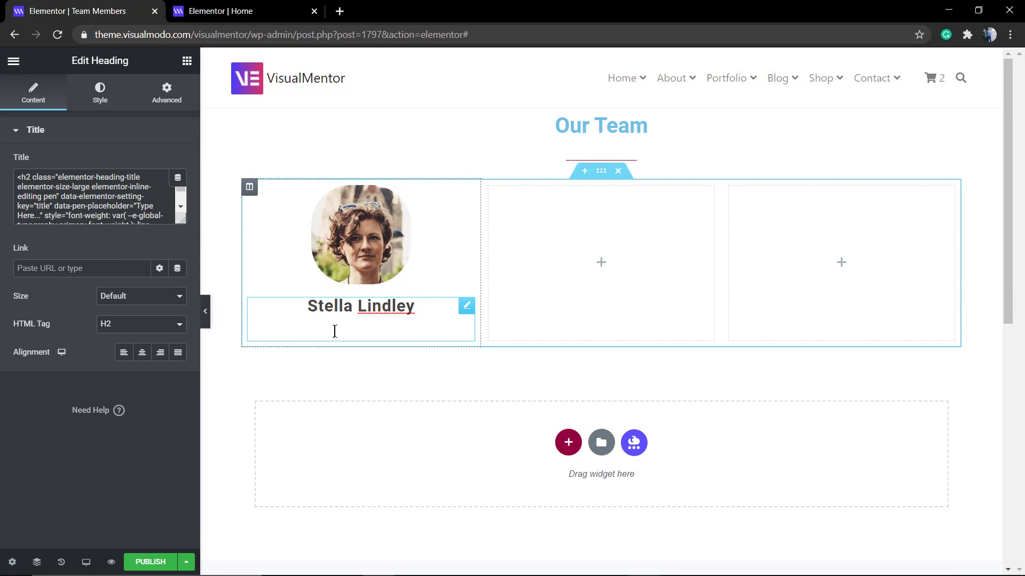
# Replace the heading title with the plain-text name and centre it.
pyautogui.click(41, 191)
pyautogui.hotkey('ctrl', 'a')
pyautogui.hotkey('ctrl', 'v')
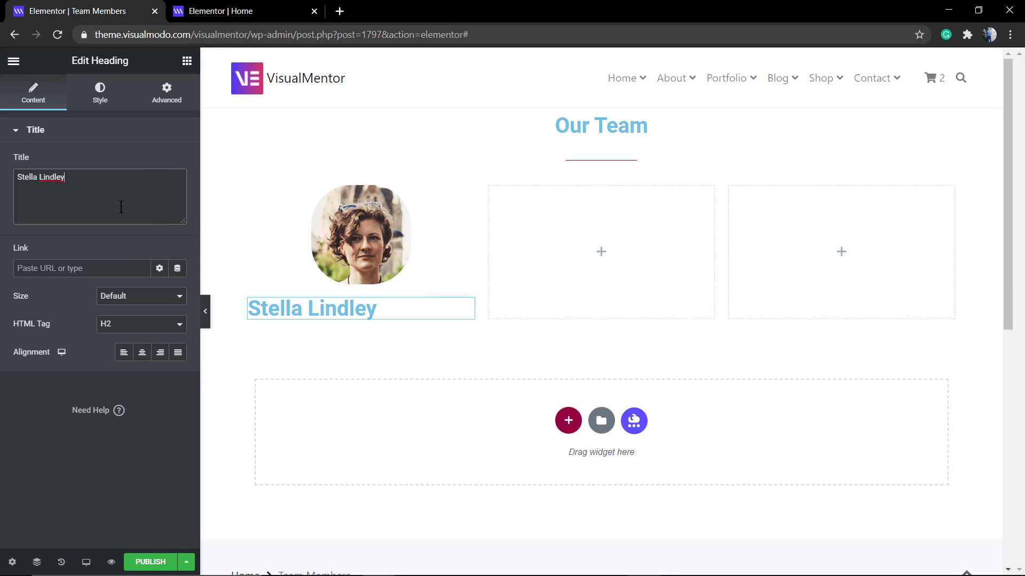
pyautogui.click(143, 354)
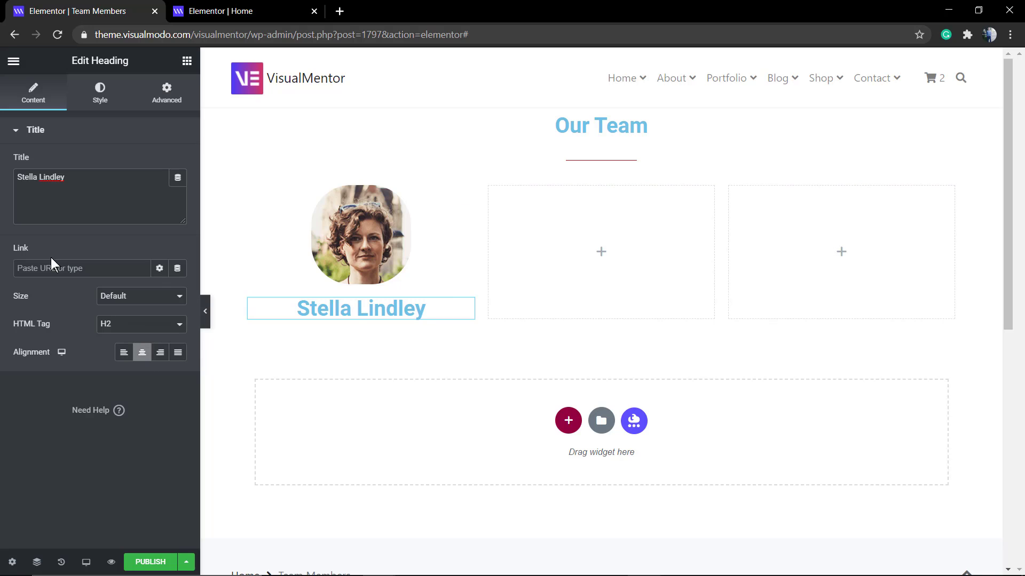
pyautogui.click(14, 61)
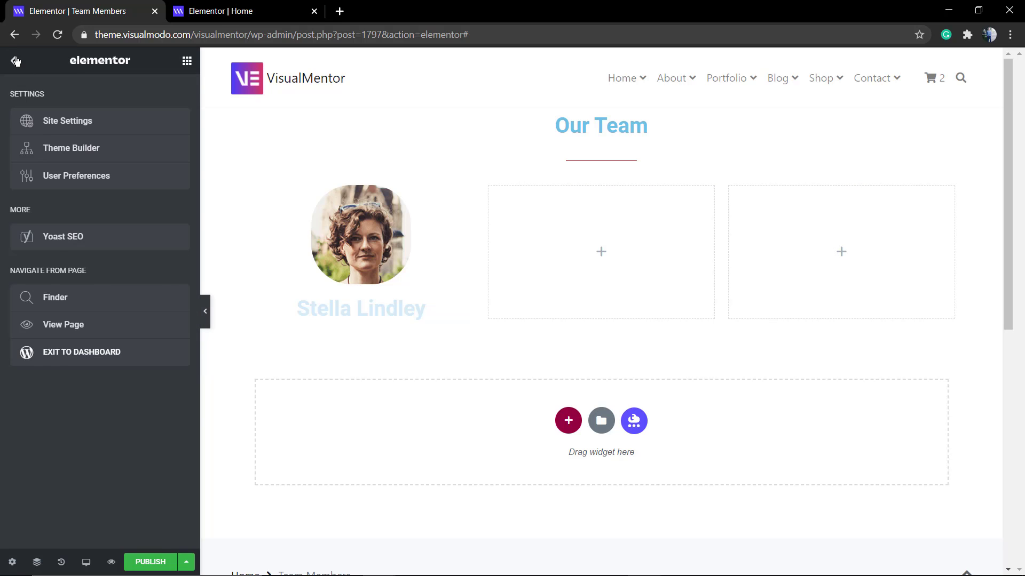
pyautogui.click(16, 60)
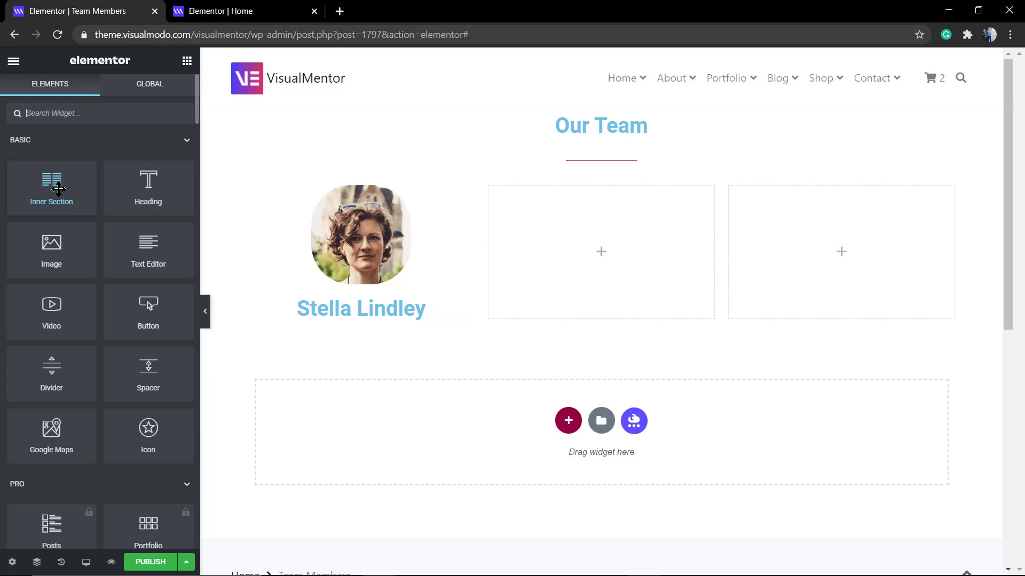
# Add a centred Lorem ipsum text block beneath the member's name.
pyautogui.moveTo(151, 258); pyautogui.dragTo(384, 328)
pyautogui.click(321, 354)
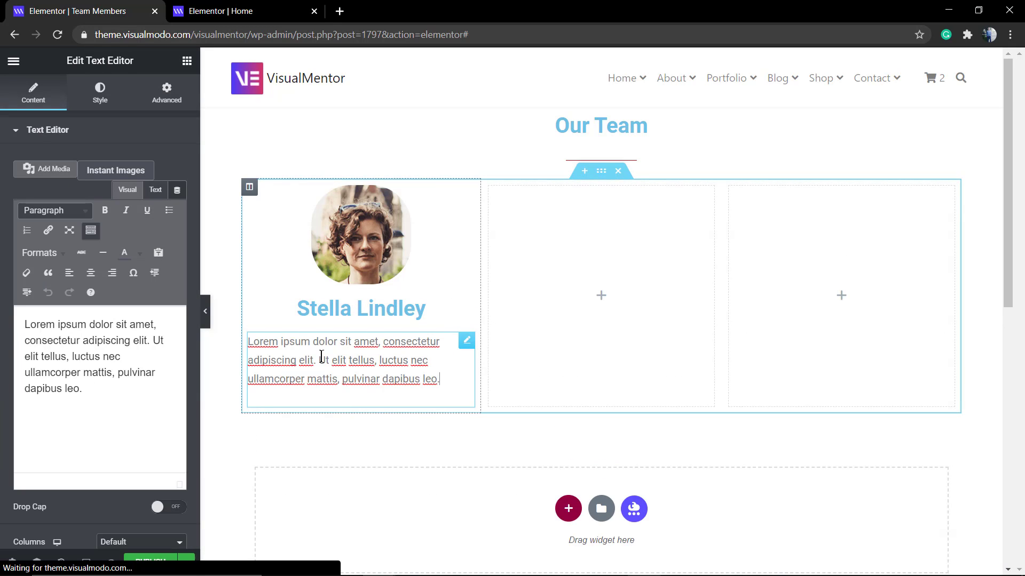
pyautogui.tripleClick(321, 356)
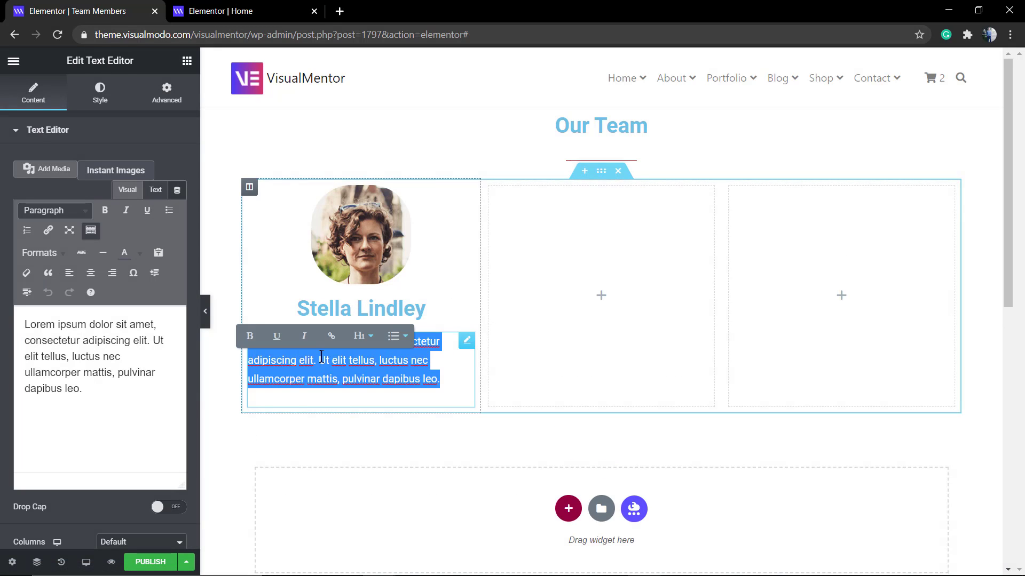
pyautogui.tripleClick(109, 391)
pyautogui.click(90, 273)
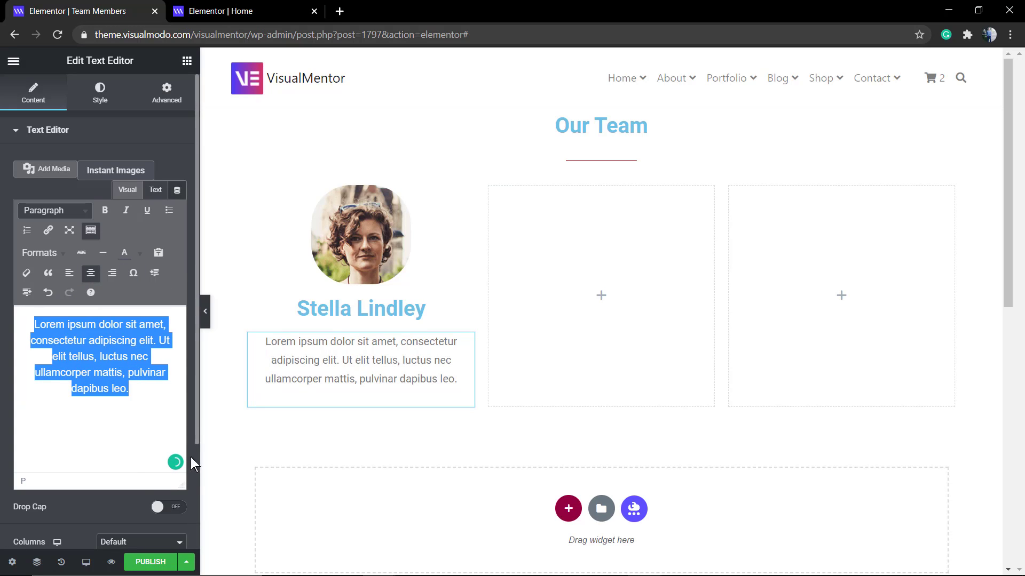
# Search the widget list for 'soci' to find Social Icons.
pyautogui.click(20, 61)
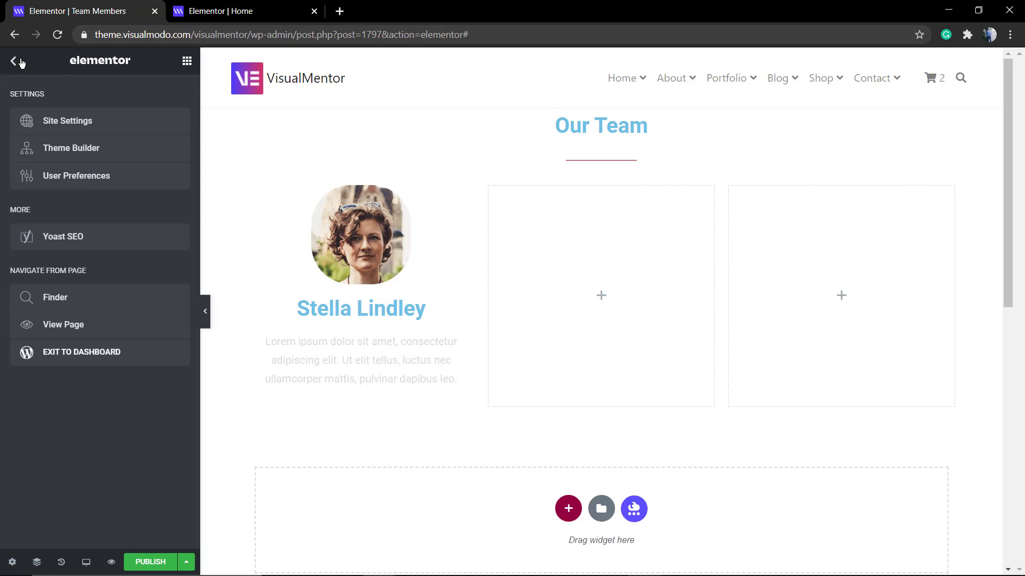
pyautogui.click(20, 62)
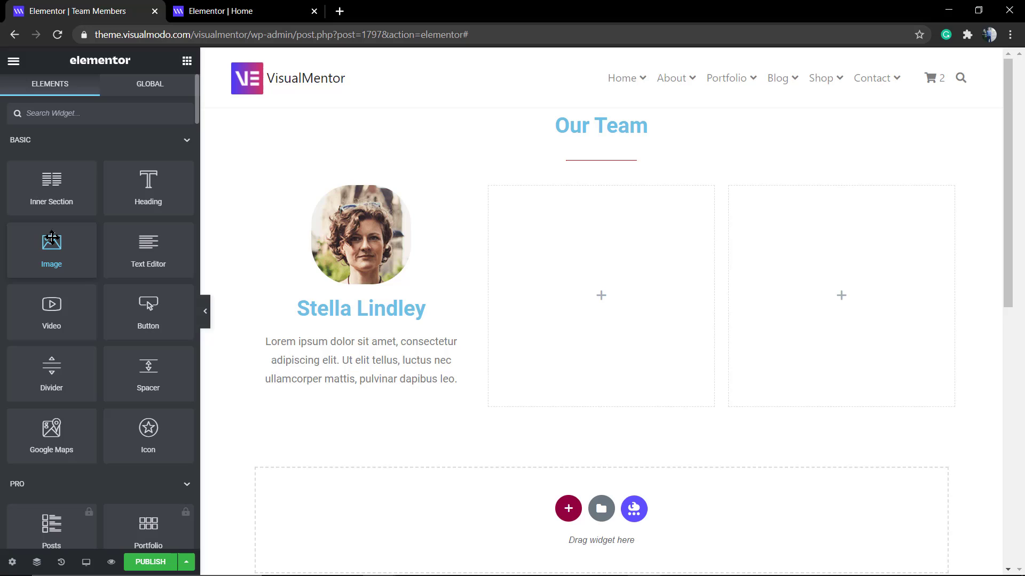
pyautogui.click(87, 112)
pyautogui.write('soci')
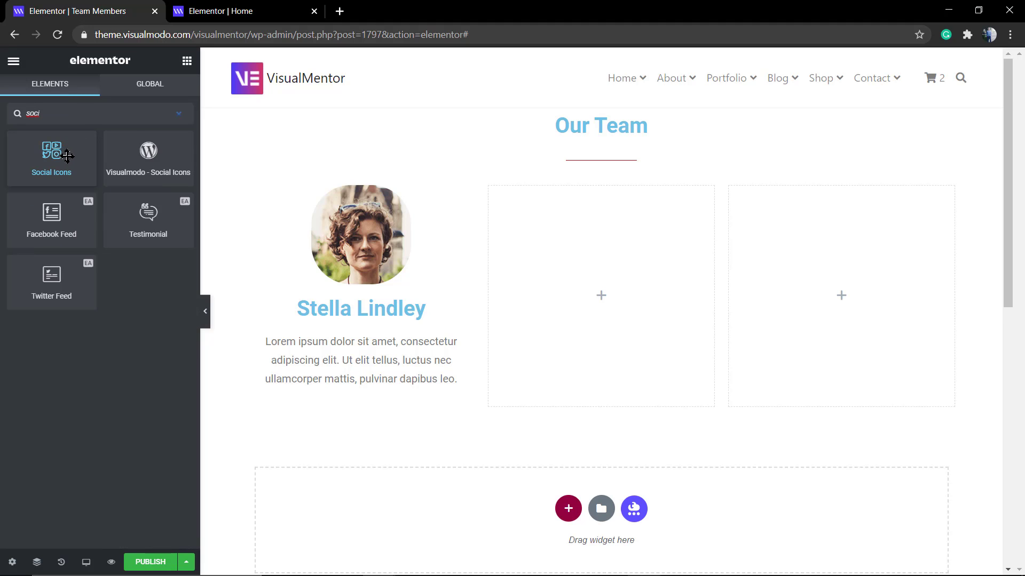
# Add Social Icons under the text and enter a Facebook page link for the Facebook icon.
pyautogui.moveTo(63, 160); pyautogui.dragTo(418, 399)
pyautogui.scroll(-2, 301, 358)
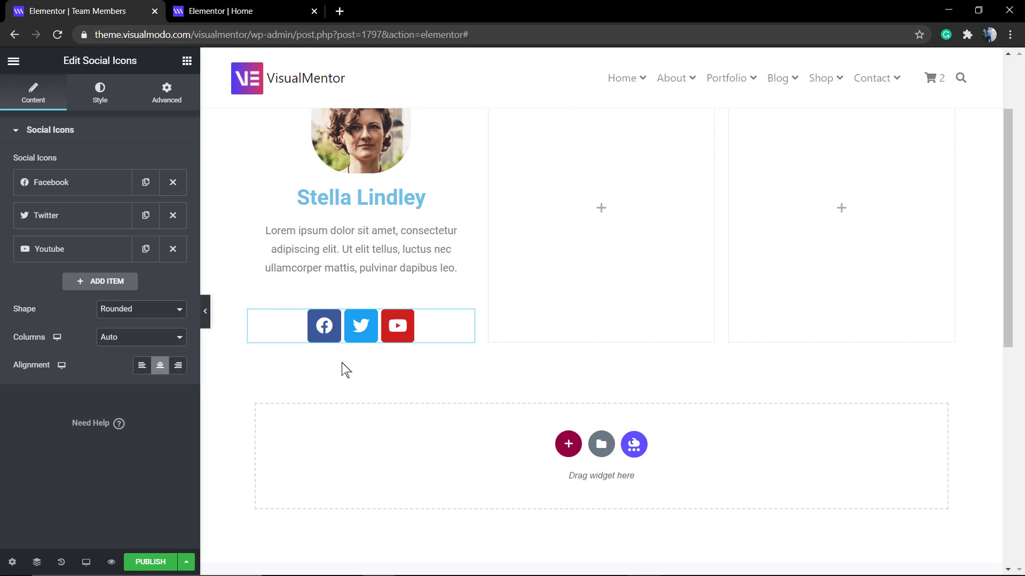
pyautogui.scroll(2, 343, 367)
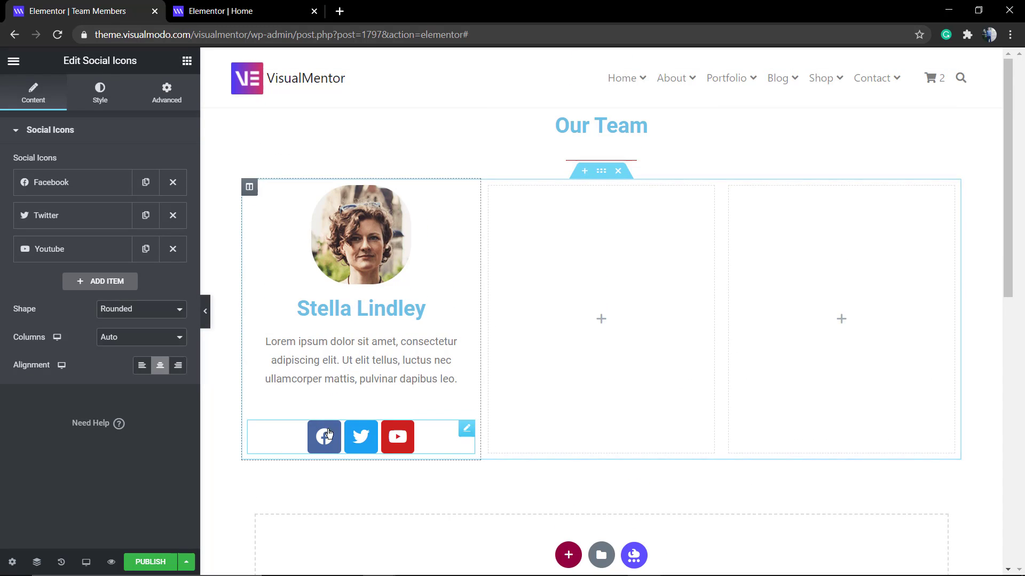
pyautogui.click(75, 184)
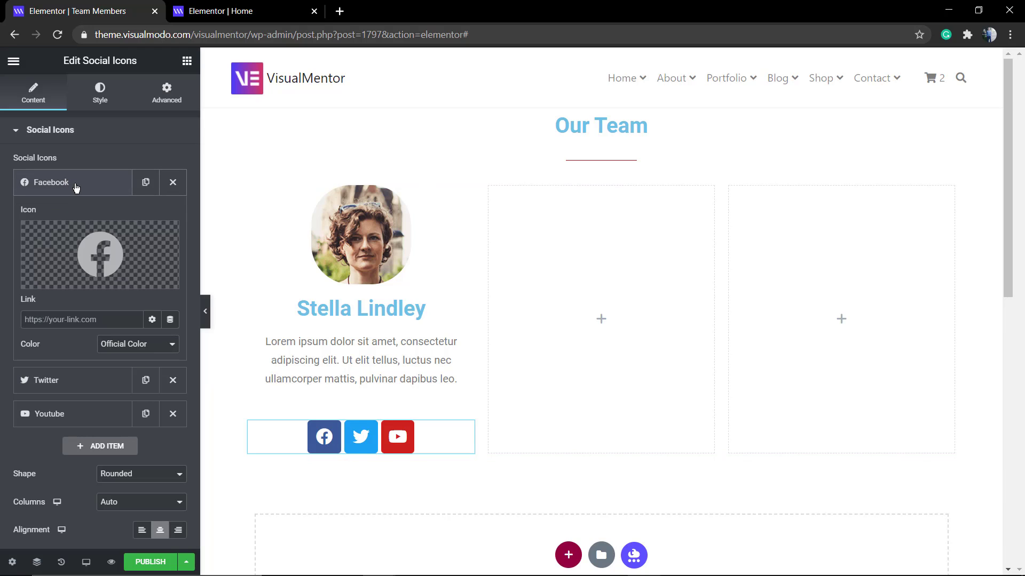
pyautogui.click(85, 319)
pyautogui.write('http')
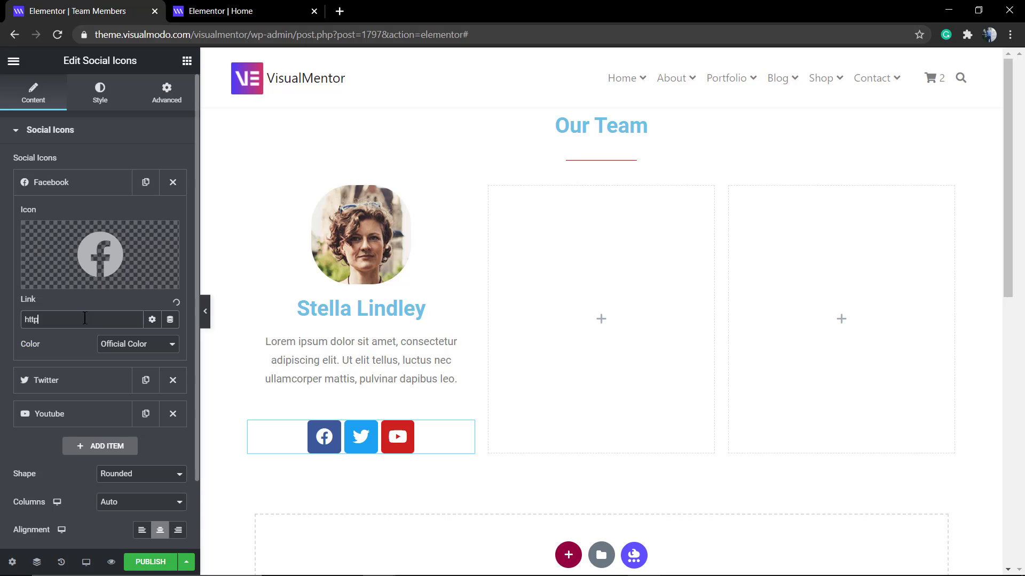
pyautogui.write('s://v')
pyautogui.write('do/')
# Set the social icons' shape to Circle.
pyautogui.click(171, 479)
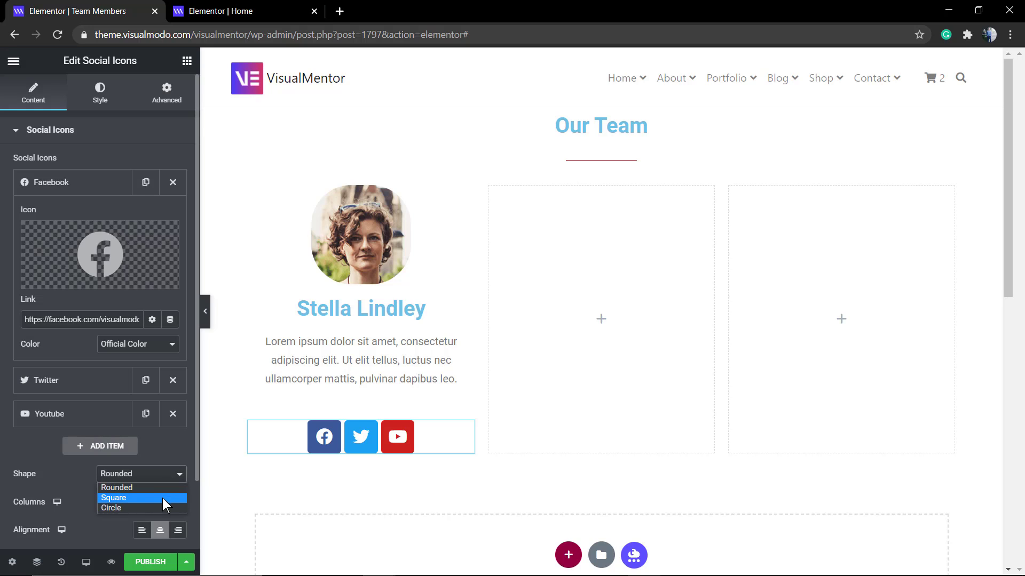
pyautogui.click(168, 504)
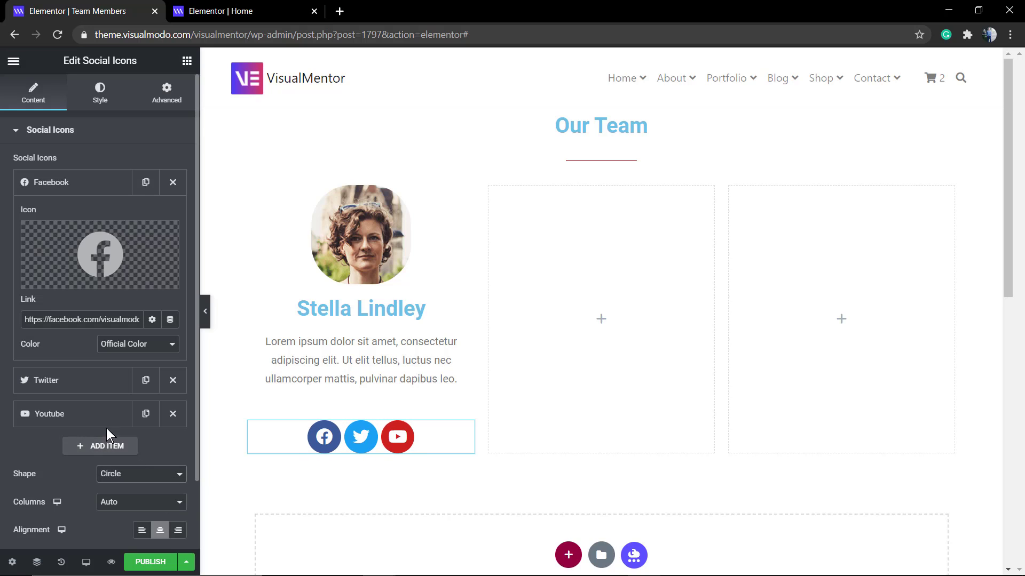
pyautogui.scroll(-2, 67, 415)
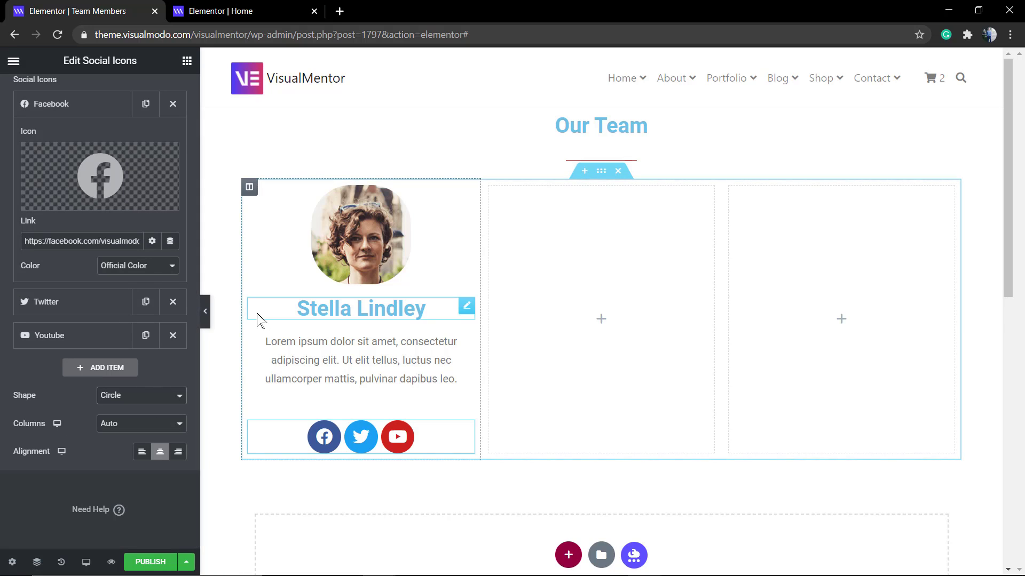
# Raise the photo's linked border radius from 60 to 70 px on all corners.
pyautogui.click(324, 243)
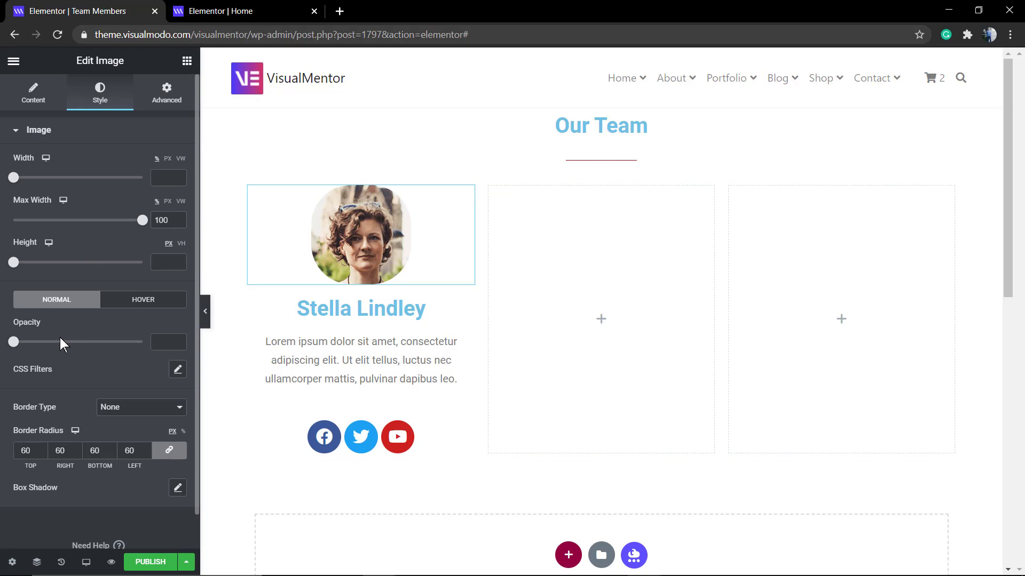
pyautogui.scroll(9, 42, 451)
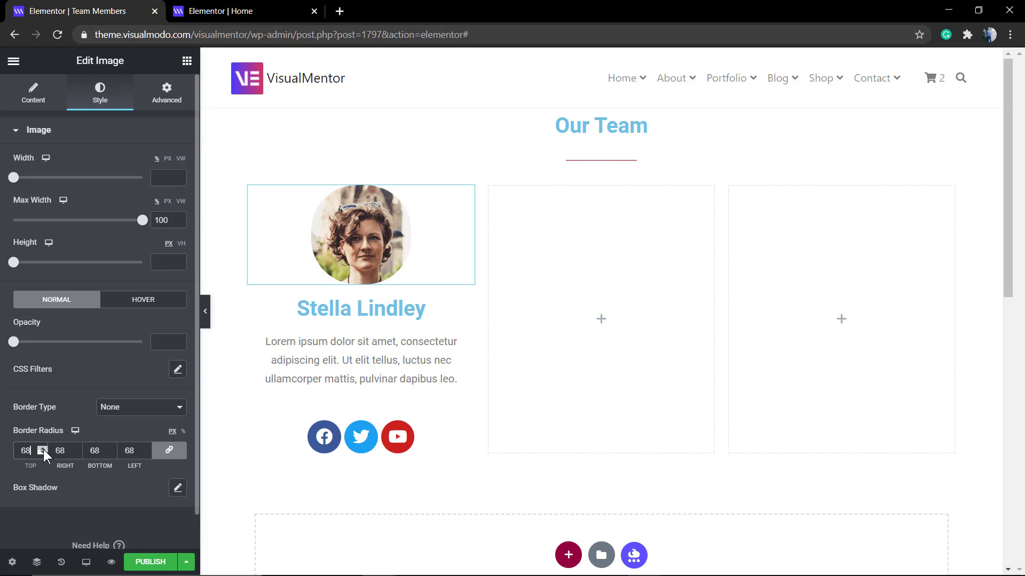
pyautogui.scroll(1, 44, 451)
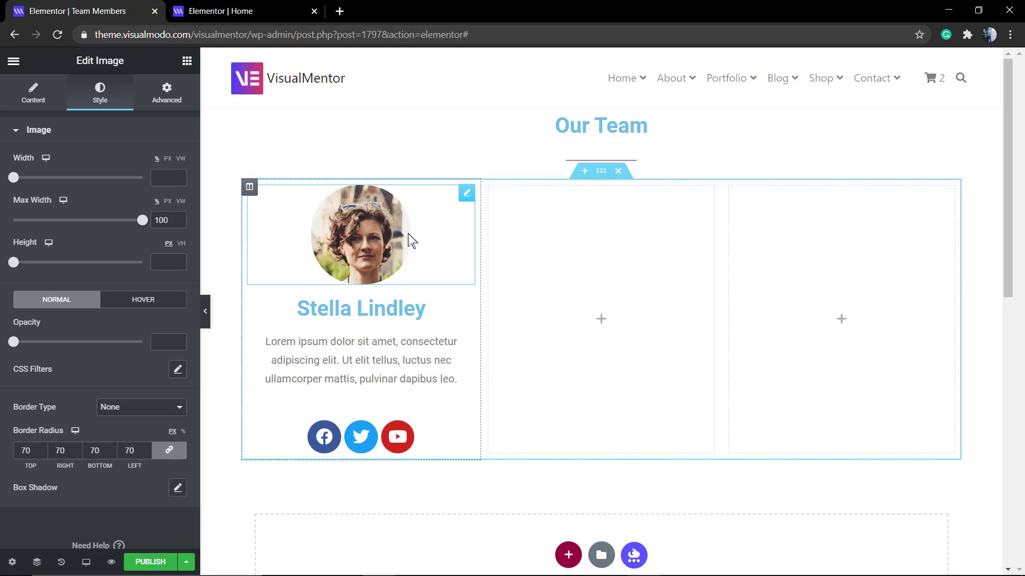
pyautogui.rightClick(250, 187)
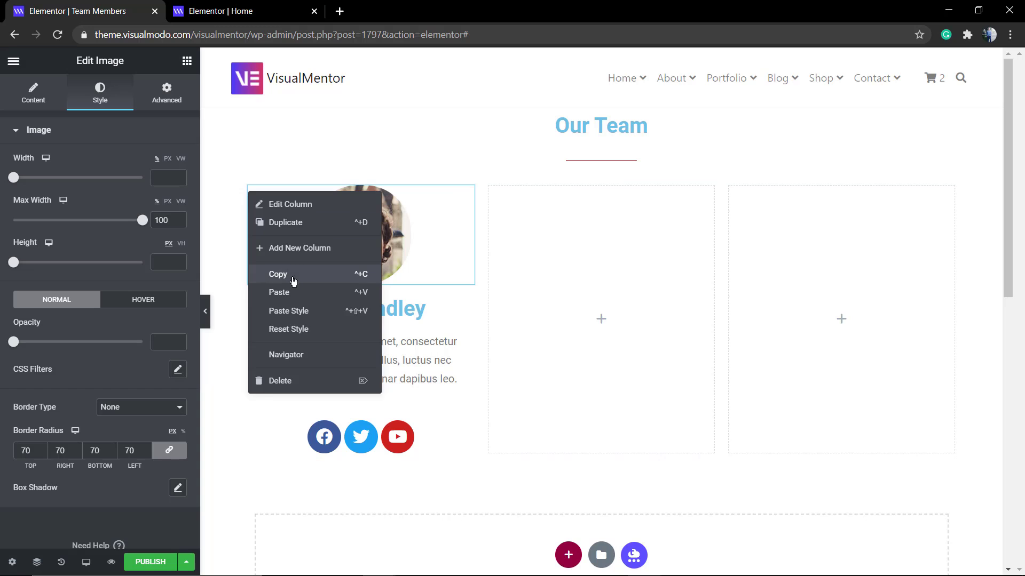
pyautogui.click(292, 276)
pyautogui.rightClick(490, 188)
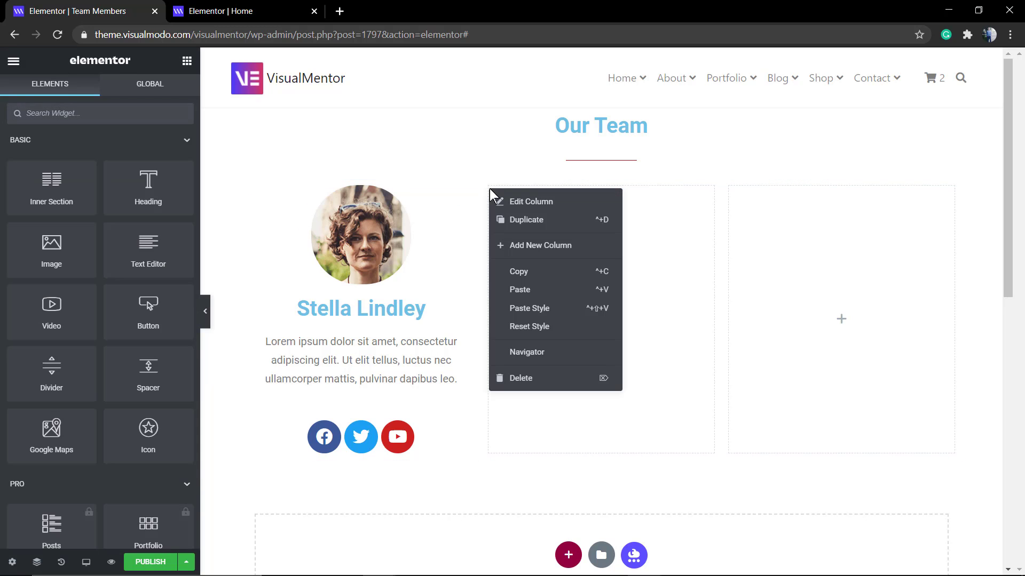
pyautogui.click(561, 283)
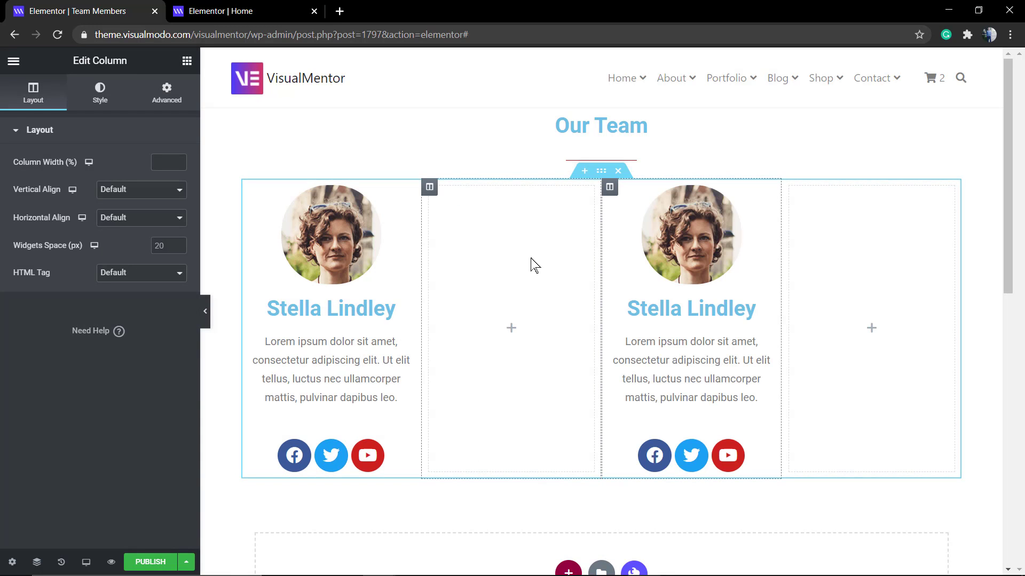
pyautogui.rightClick(428, 192)
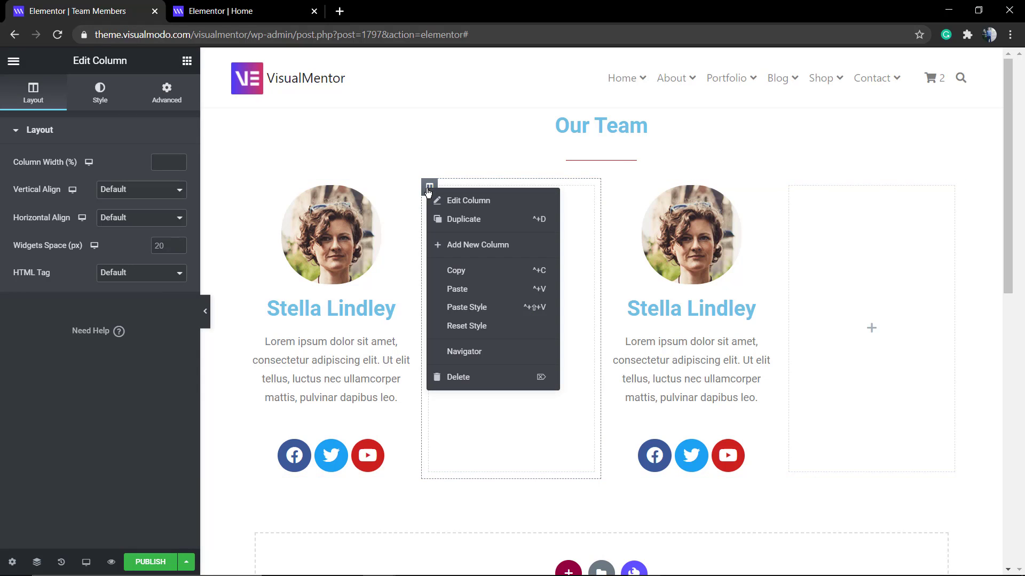
pyautogui.click(491, 289)
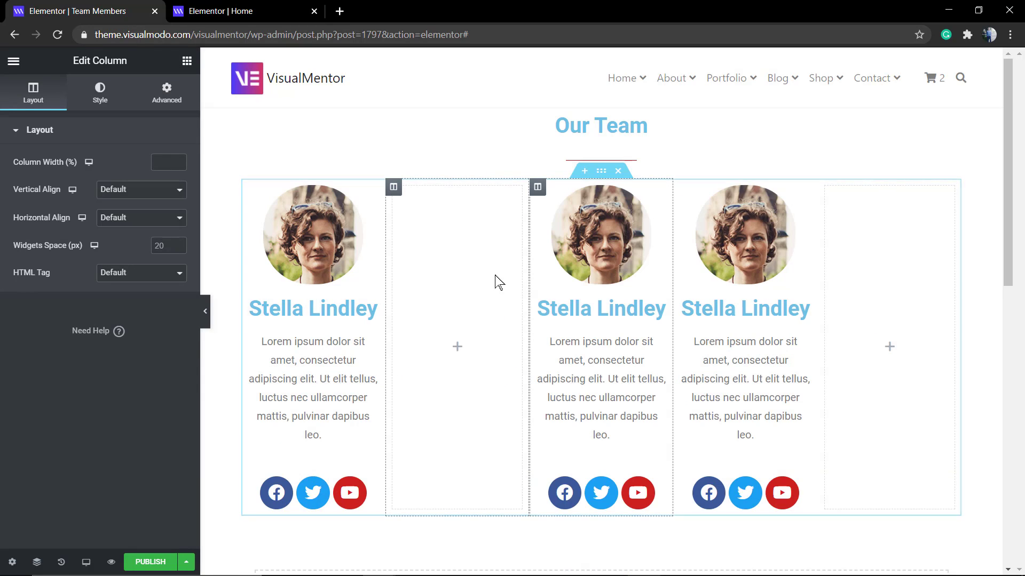
# Delete the leftover empty second and last columns.
pyautogui.rightClick(393, 191)
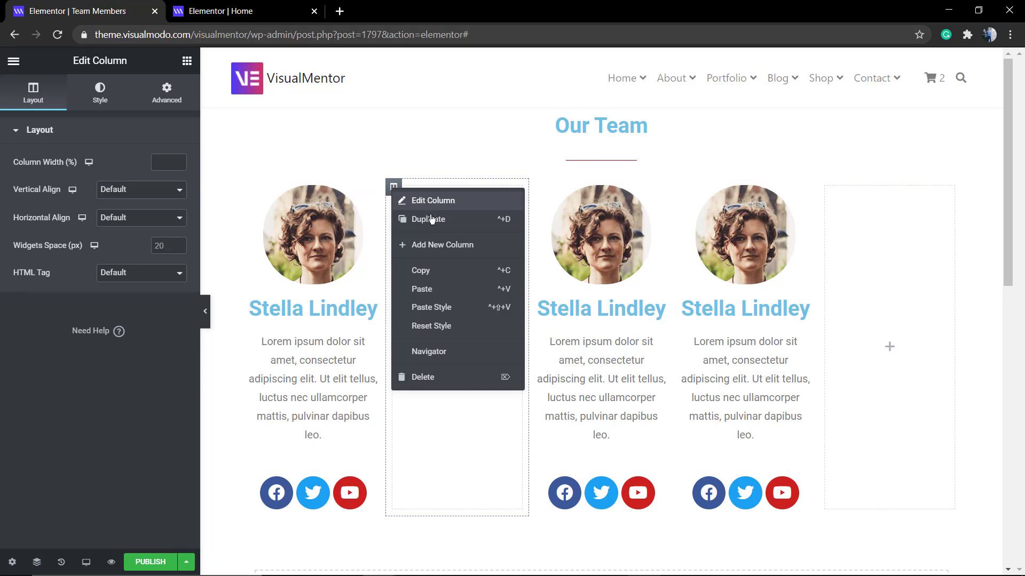
pyautogui.click(466, 378)
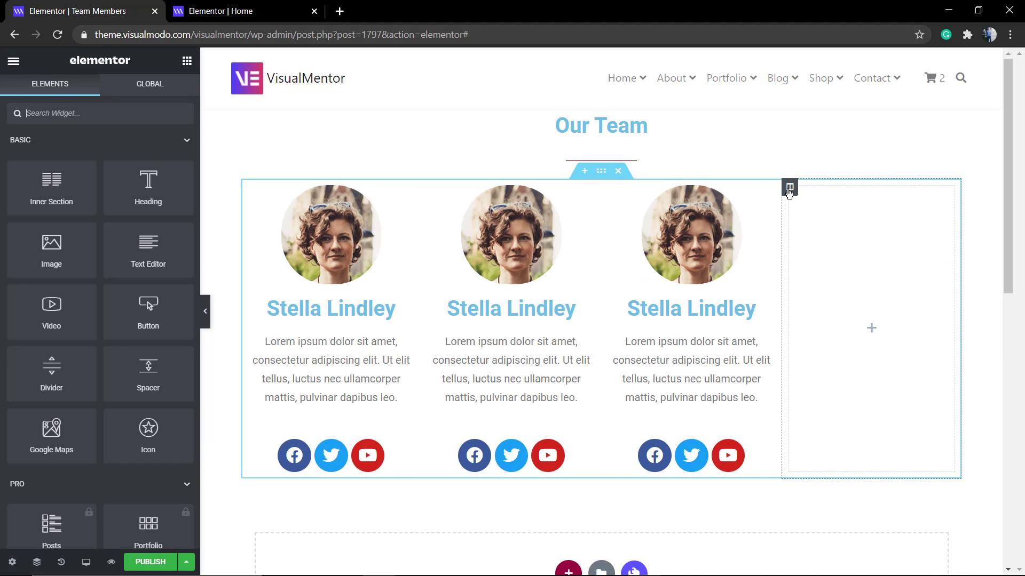
pyautogui.click(788, 187)
pyautogui.rightClick(788, 191)
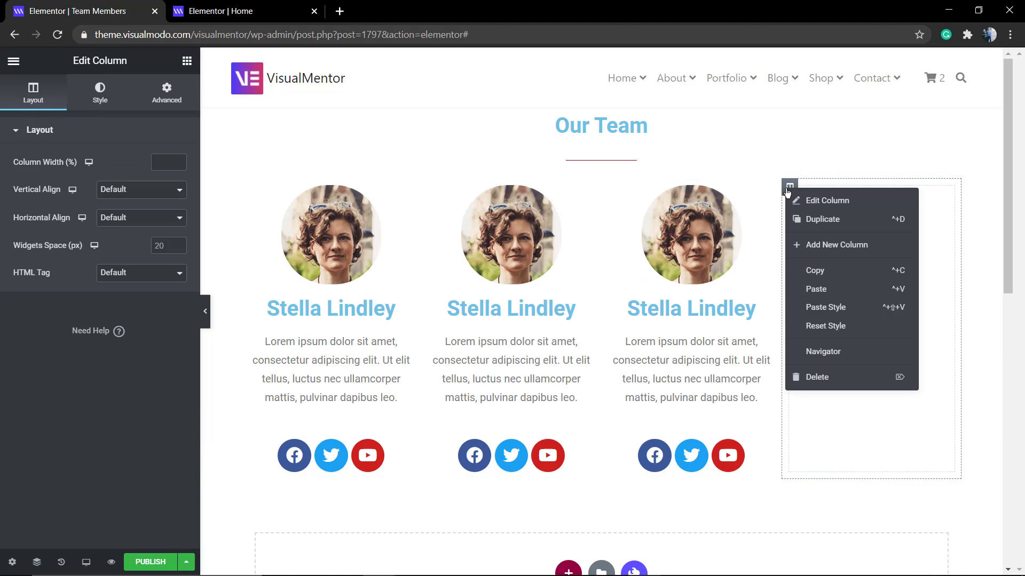
pyautogui.click(831, 384)
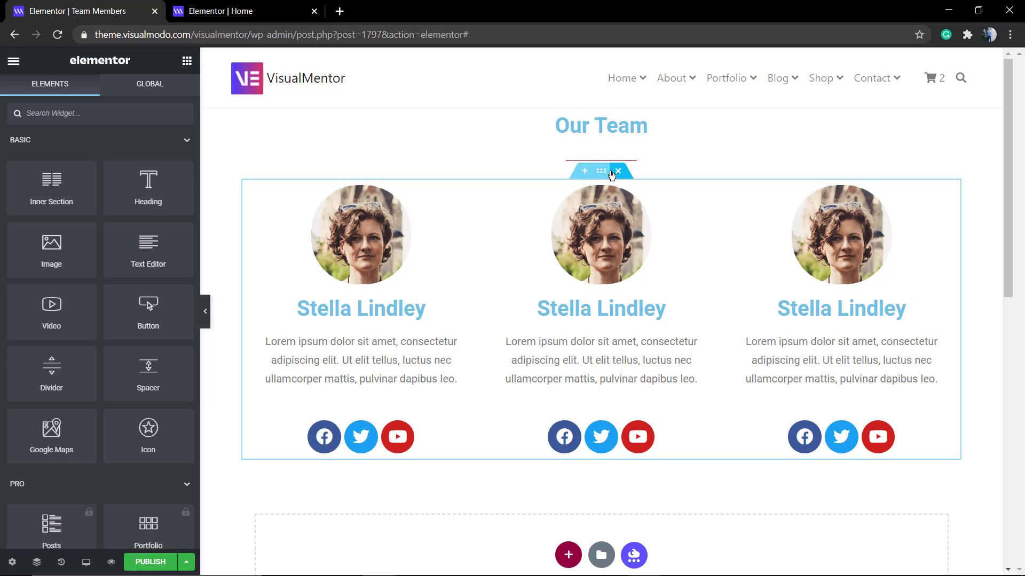
# Give the team section a Classic background overlay in light grey #C2C2C2.
pyautogui.click(601, 172)
pyautogui.click(166, 92)
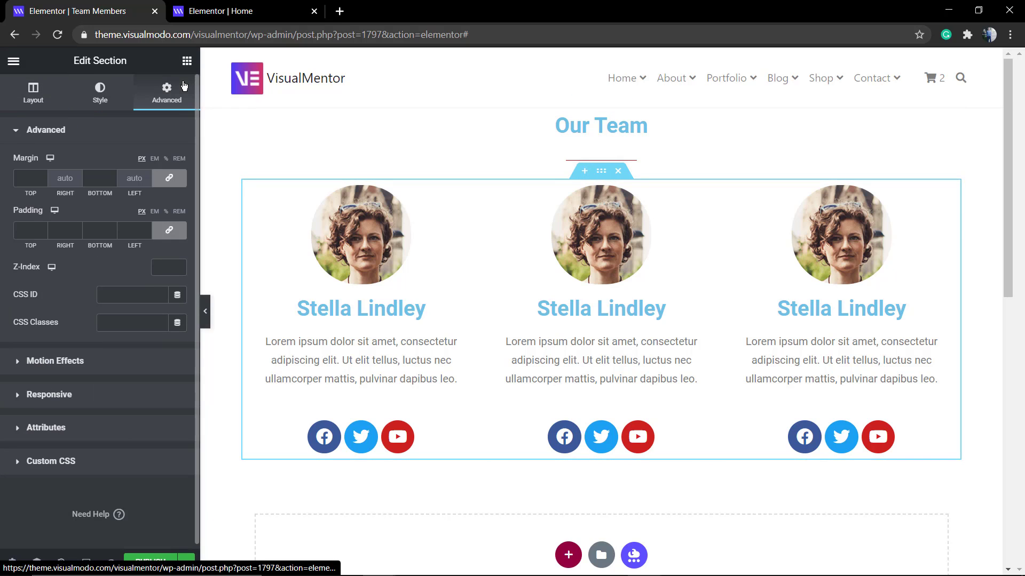
pyautogui.click(101, 106)
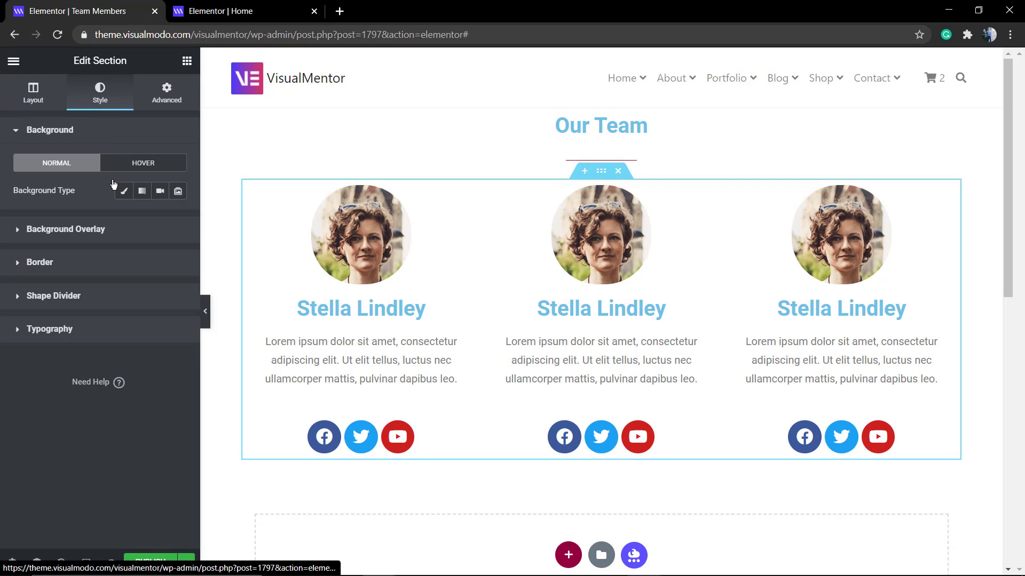
pyautogui.click(95, 233)
pyautogui.click(158, 224)
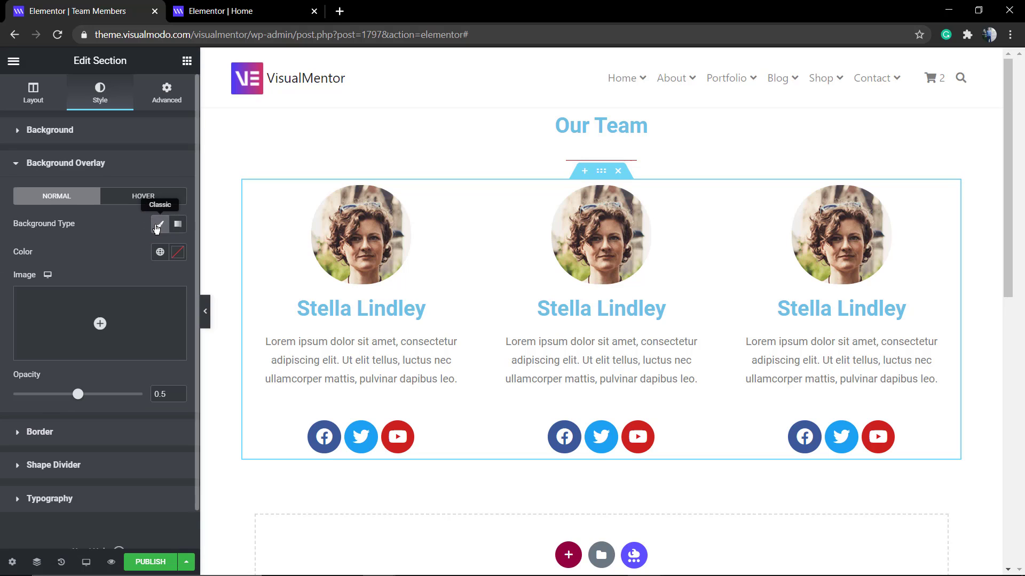
pyautogui.click(176, 252)
pyautogui.moveTo(43, 345); pyautogui.dragTo(17, 313)
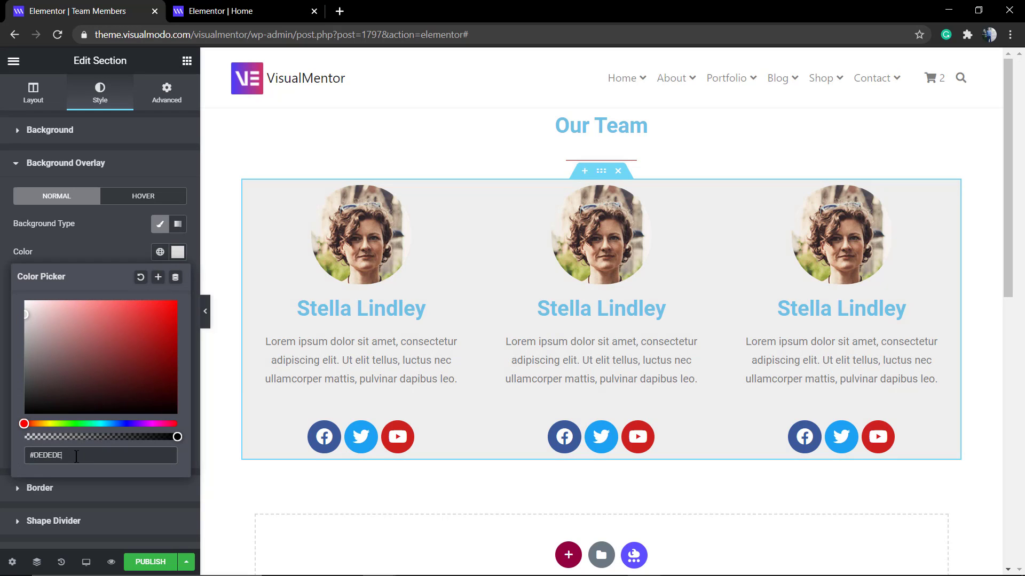
pyautogui.moveTo(30, 330); pyautogui.dragTo(19, 327)
pyautogui.tripleClick(112, 461)
pyautogui.hotkey('ctrl', 'c')
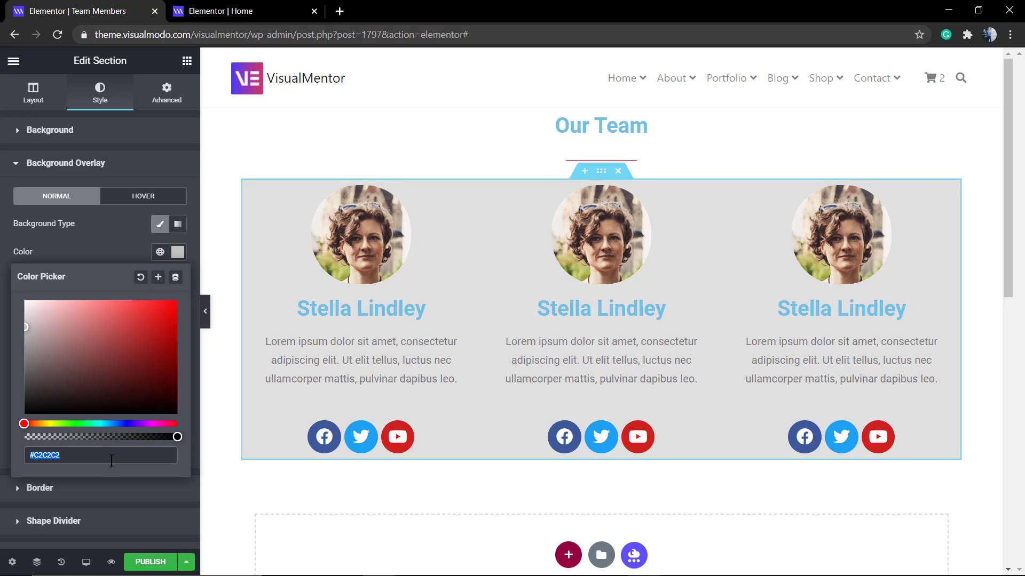
pyautogui.click(94, 246)
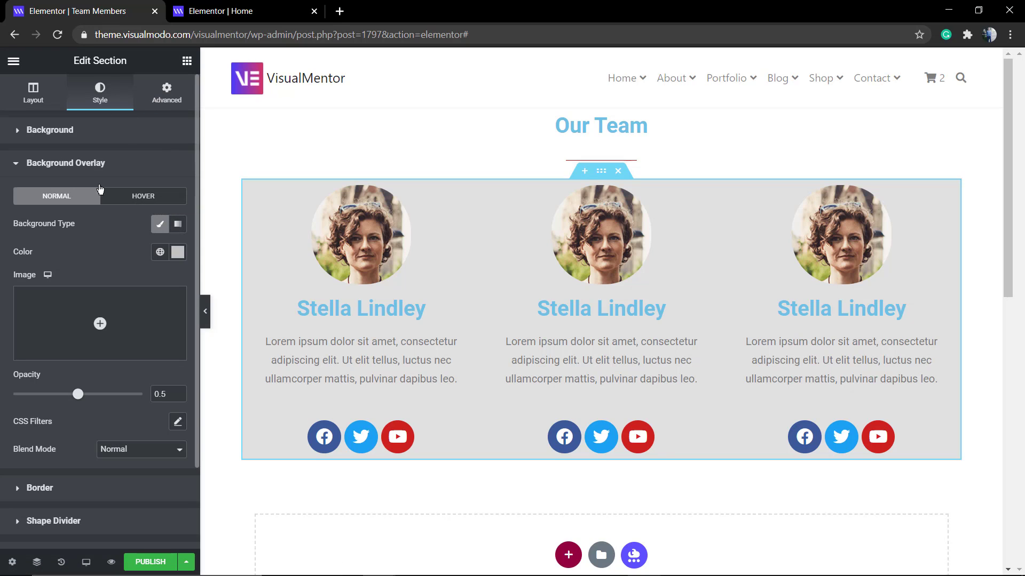
pyautogui.click(80, 131)
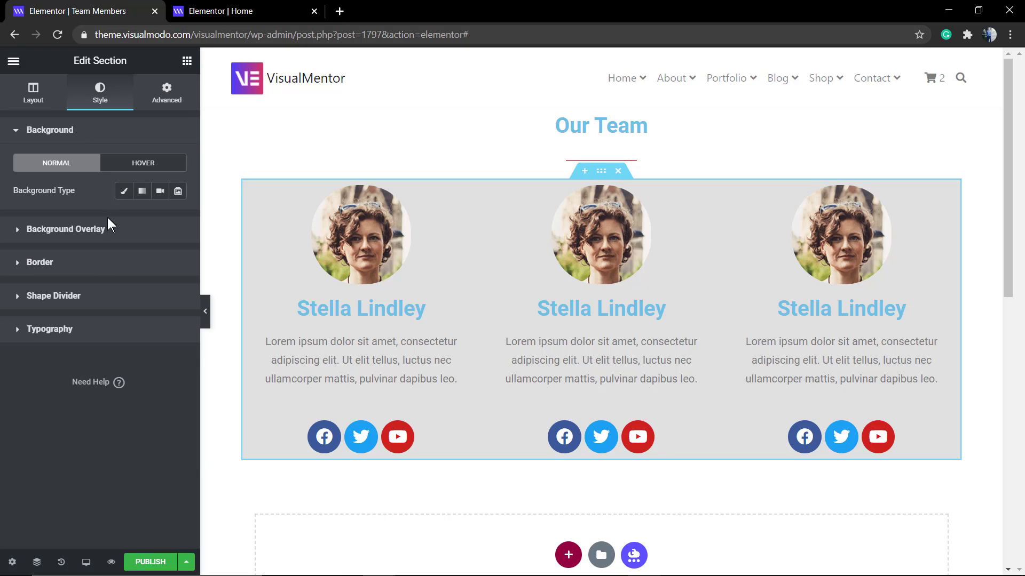
# Stretch the team section to full width and set its boxed content width to 1100.
pyautogui.click(29, 97)
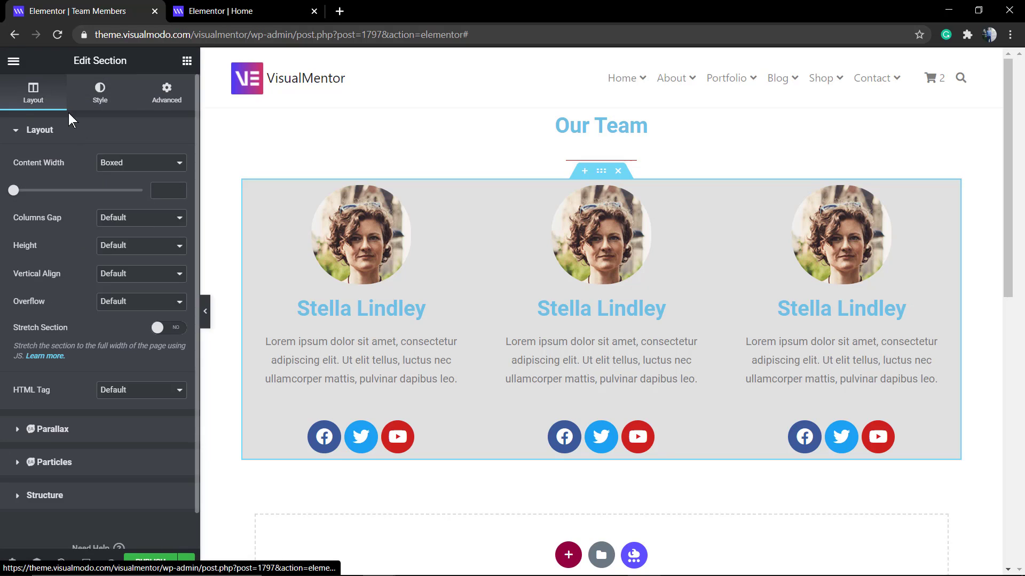
pyautogui.click(170, 329)
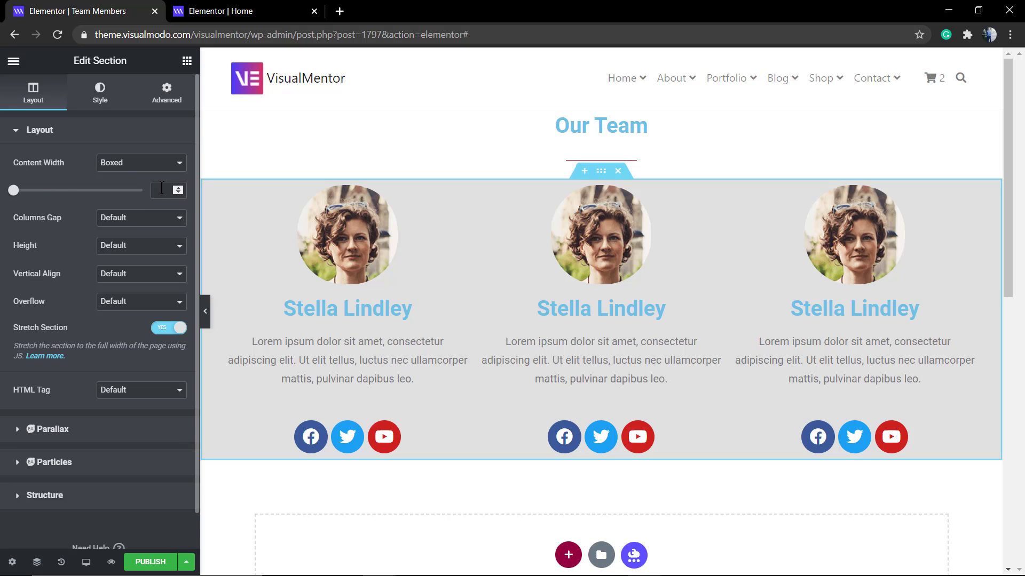
pyautogui.click(95, 190)
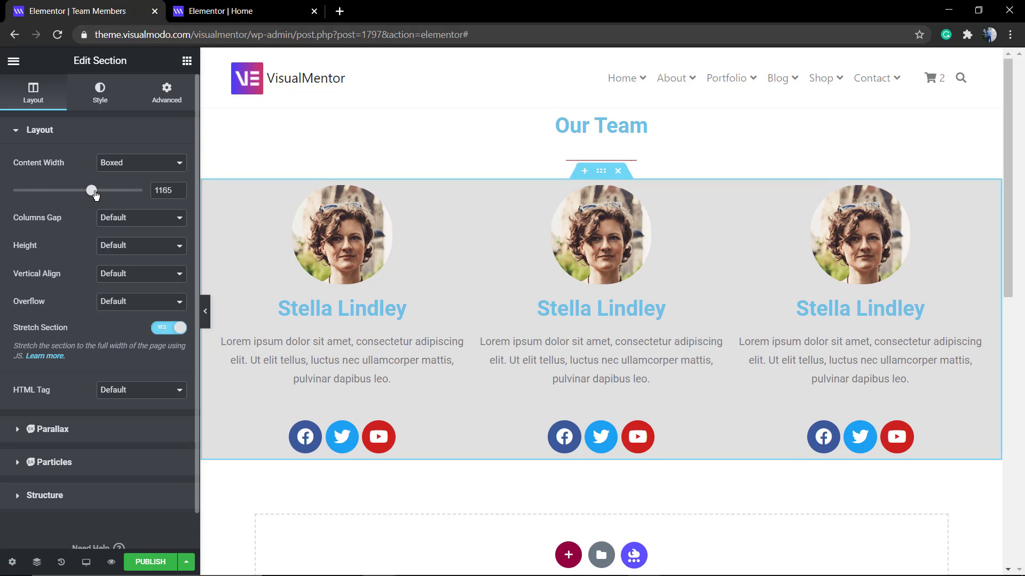
pyautogui.moveTo(97, 196); pyautogui.dragTo(97, 196)
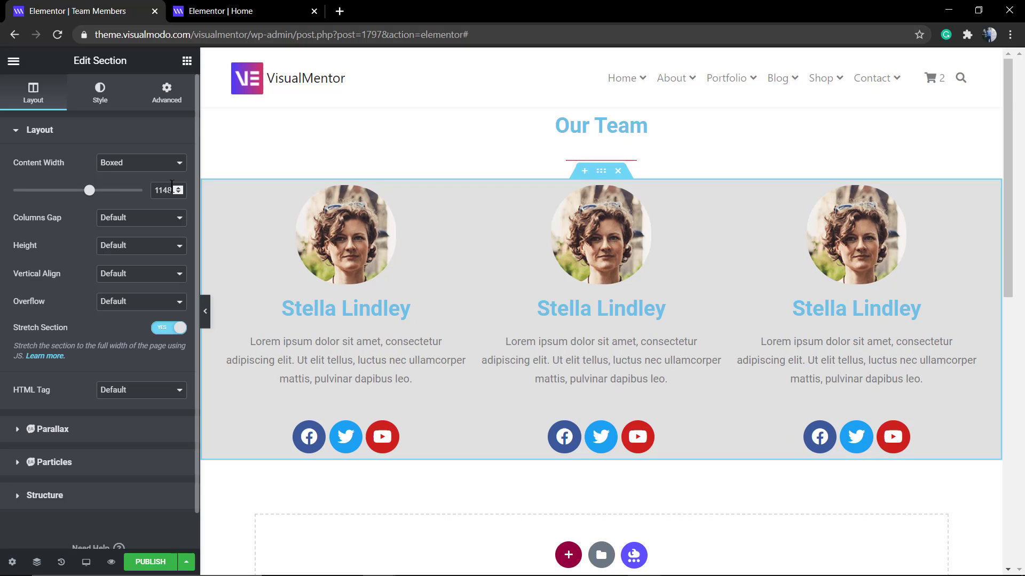
pyautogui.click(179, 192)
pyautogui.click(180, 193)
pyautogui.click(181, 194)
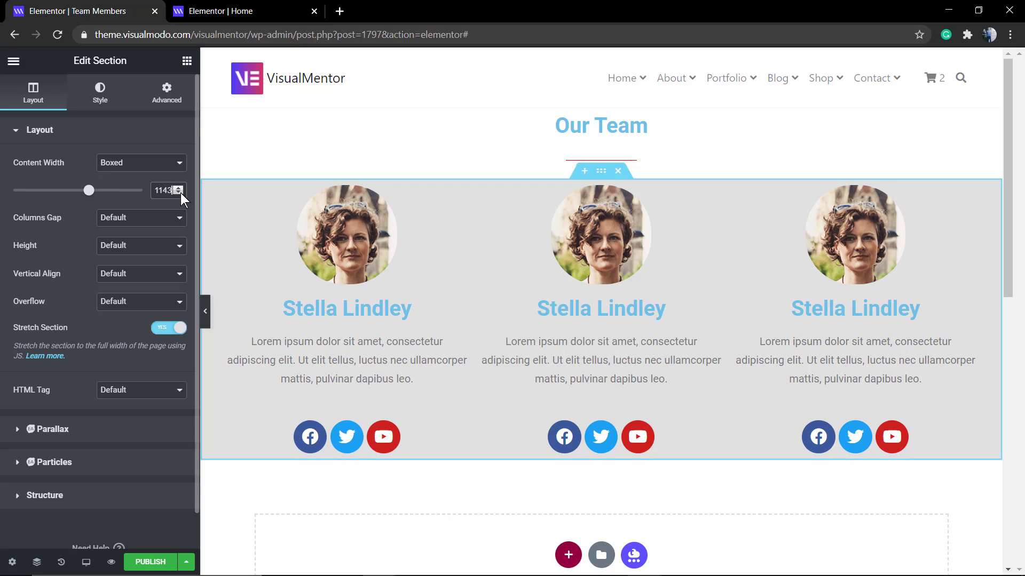
pyautogui.click(181, 193)
pyautogui.click(180, 193)
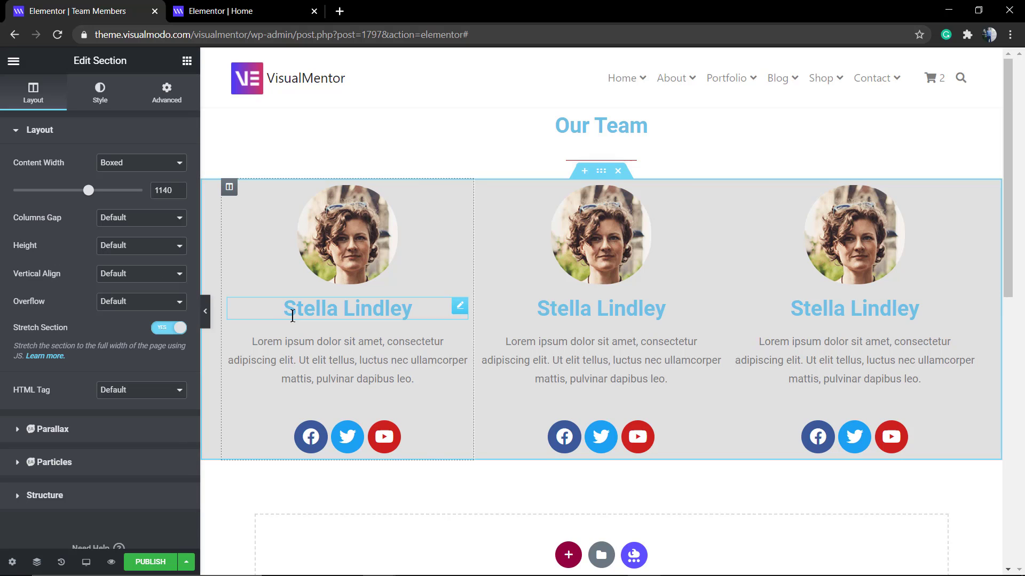
pyautogui.hotkey('ctrl', '-')
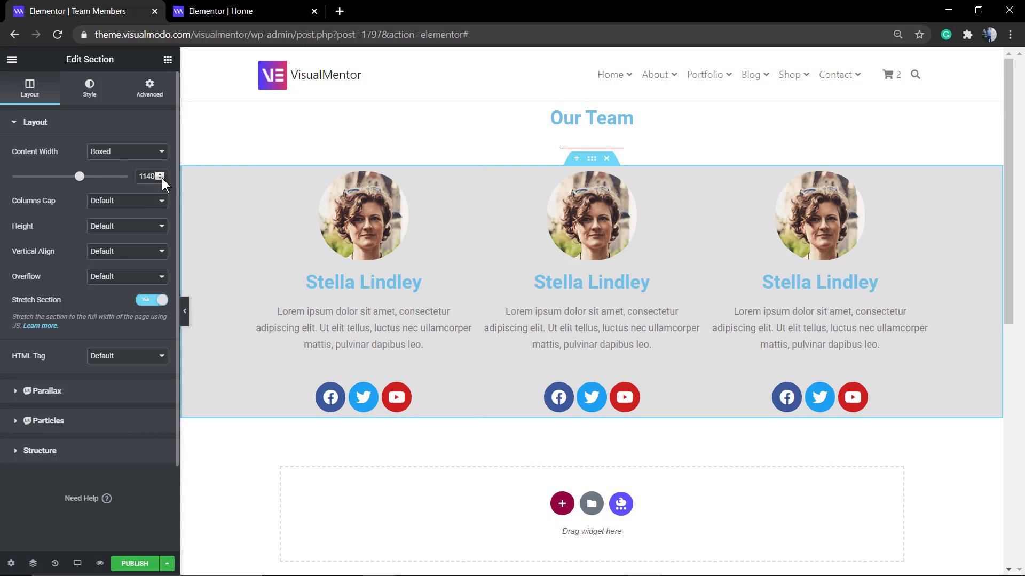
pyautogui.hotkey('ctrl', '+')
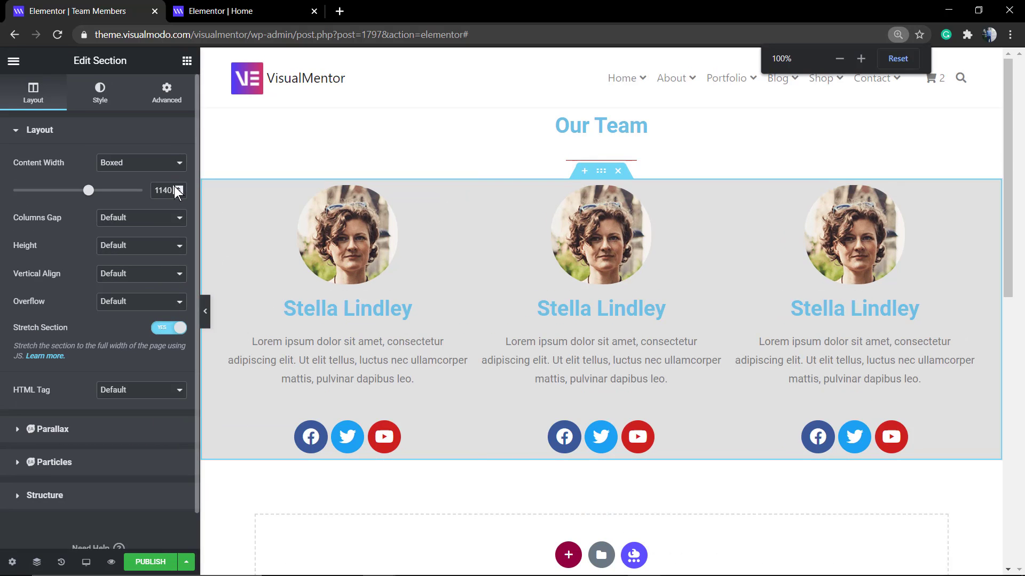
pyautogui.moveTo(178, 193); pyautogui.dragTo(177, 191)
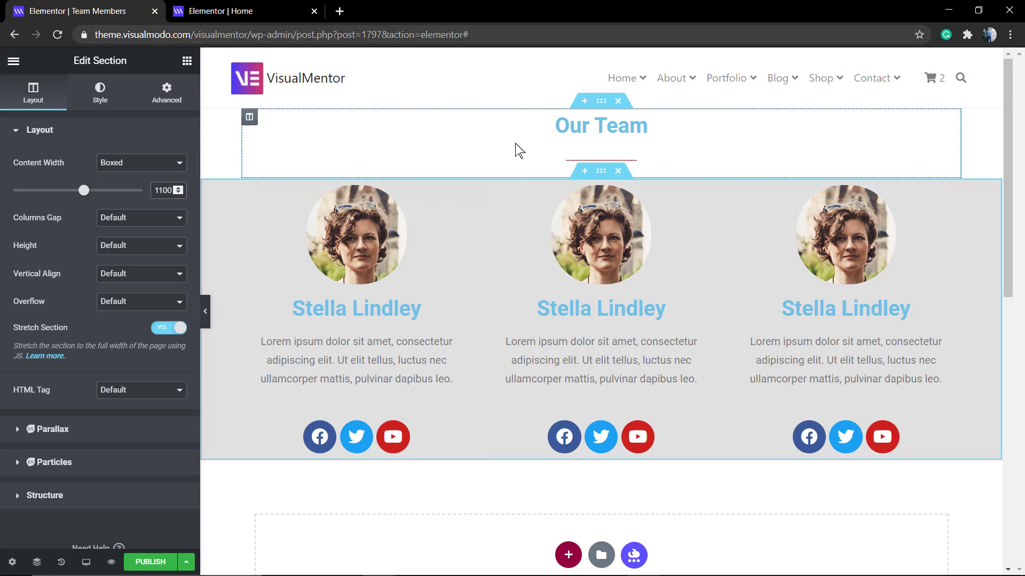
# Stretch the Our Team heading section full width and paste #C2C2C2 as its Classic overlay colour.
pyautogui.click(601, 104)
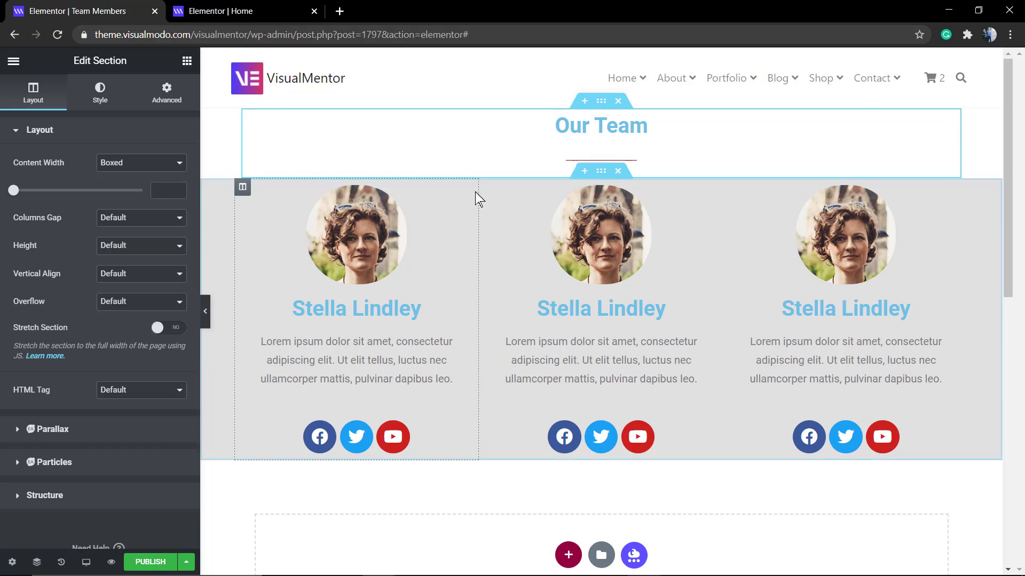
pyautogui.click(171, 334)
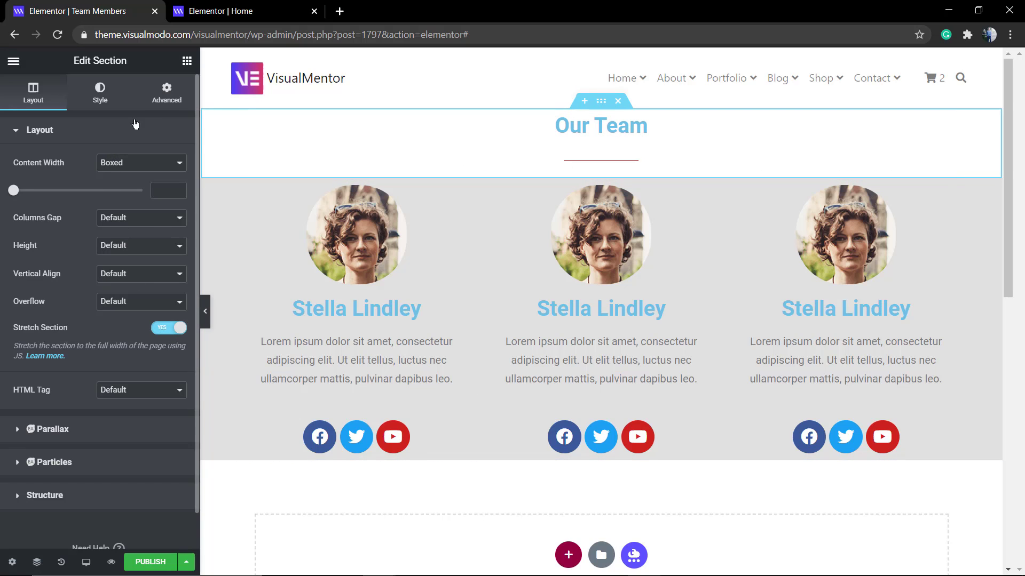
pyautogui.click(101, 95)
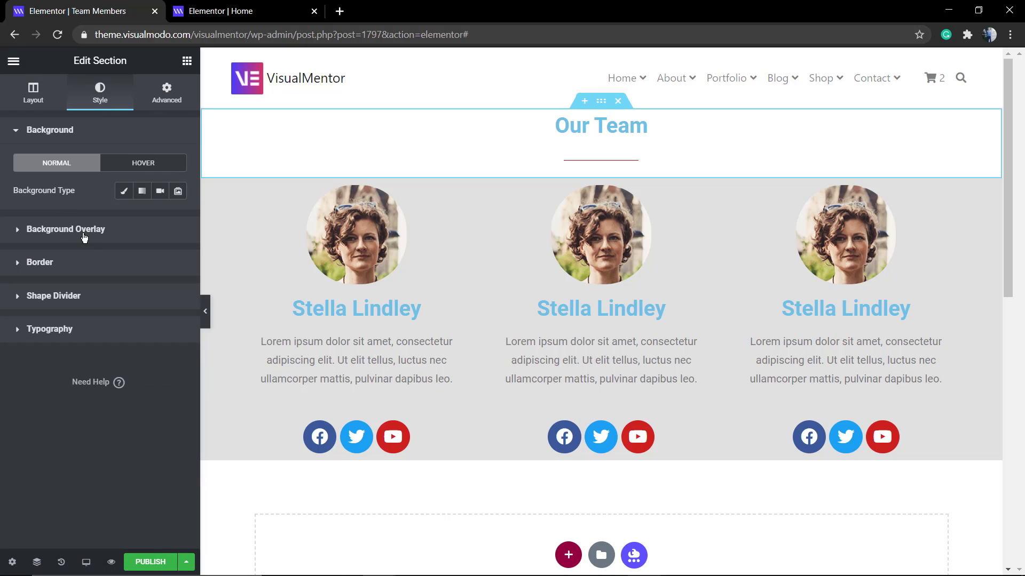
pyautogui.click(84, 232)
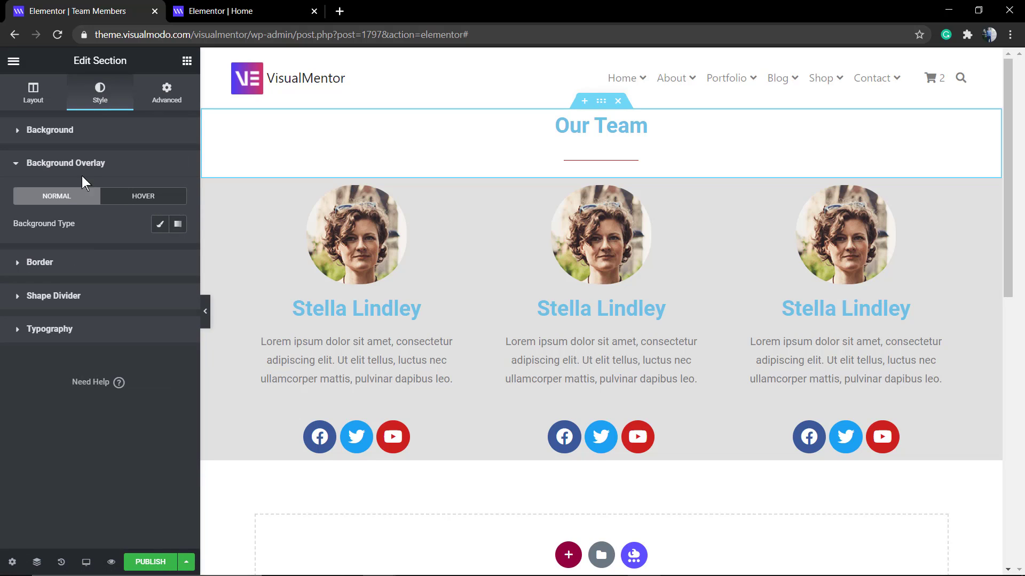
pyautogui.click(158, 224)
pyautogui.click(178, 253)
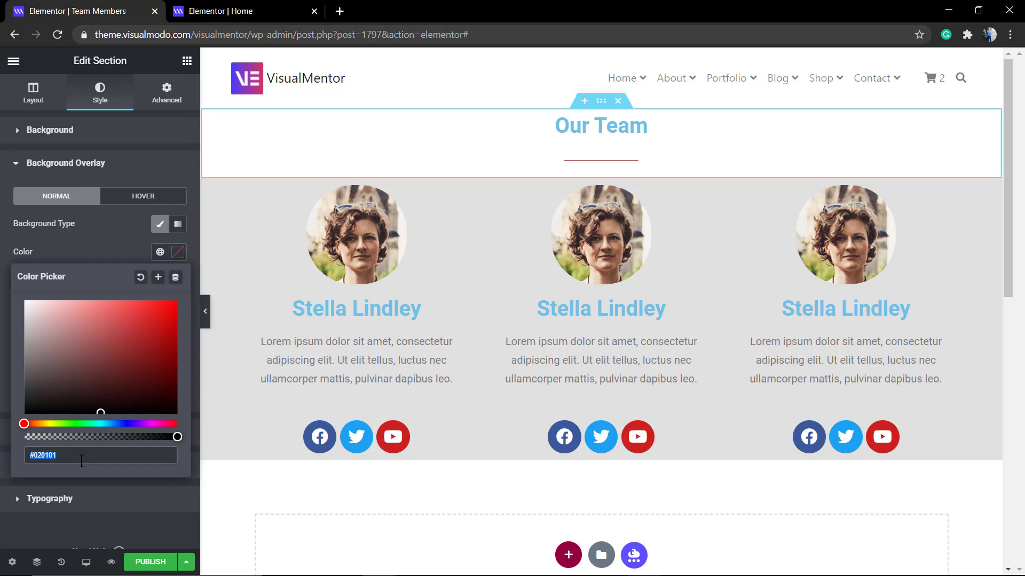
pyautogui.hotkey('ctrl', 'v')
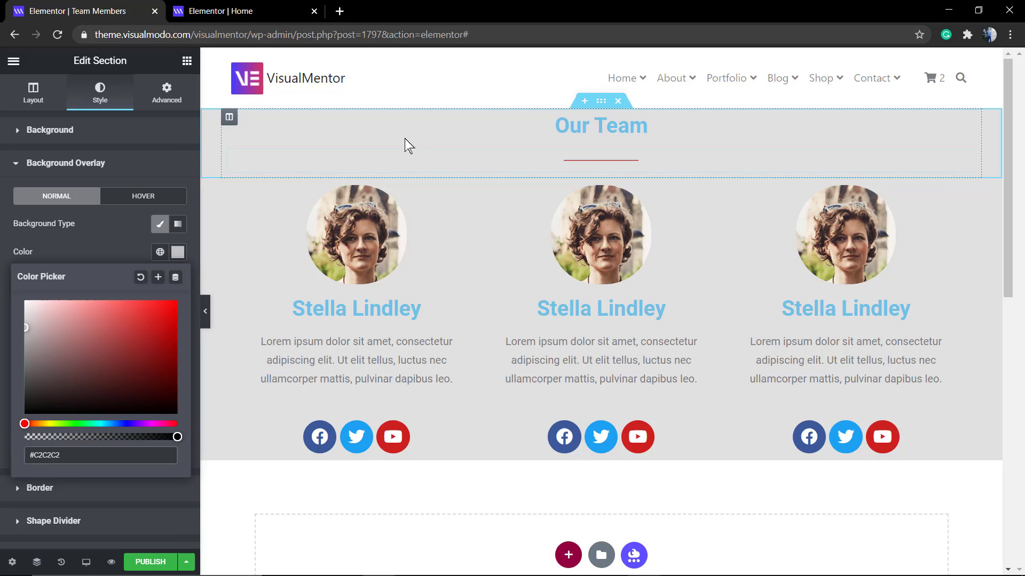
# Unlink the heading section's padding and set its top padding to 40.
pyautogui.click(165, 73)
pyautogui.click(166, 92)
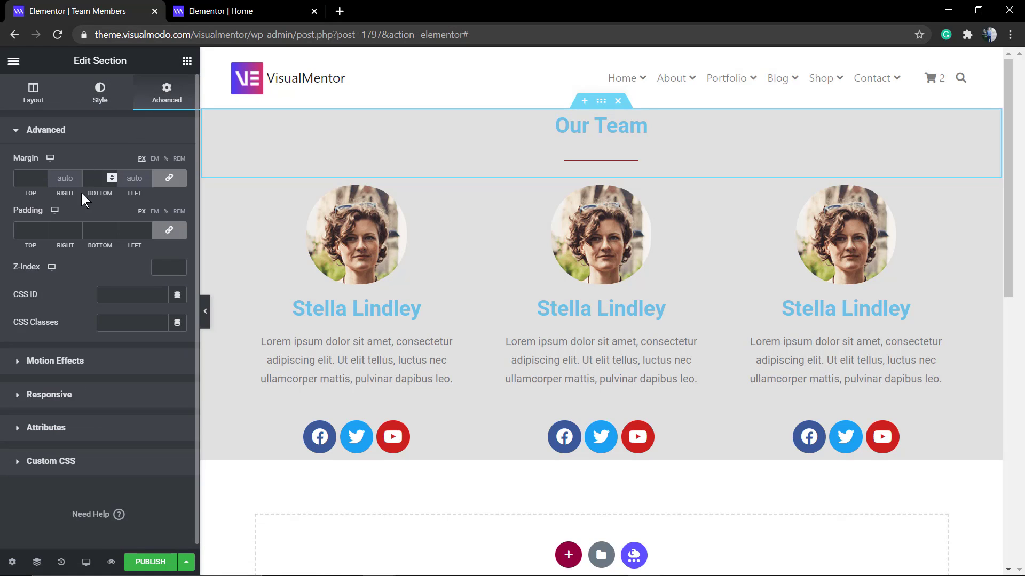
pyautogui.click(168, 230)
pyautogui.click(44, 228)
pyautogui.write('1')
pyautogui.moveTo(43, 228); pyautogui.dragTo(44, 228)
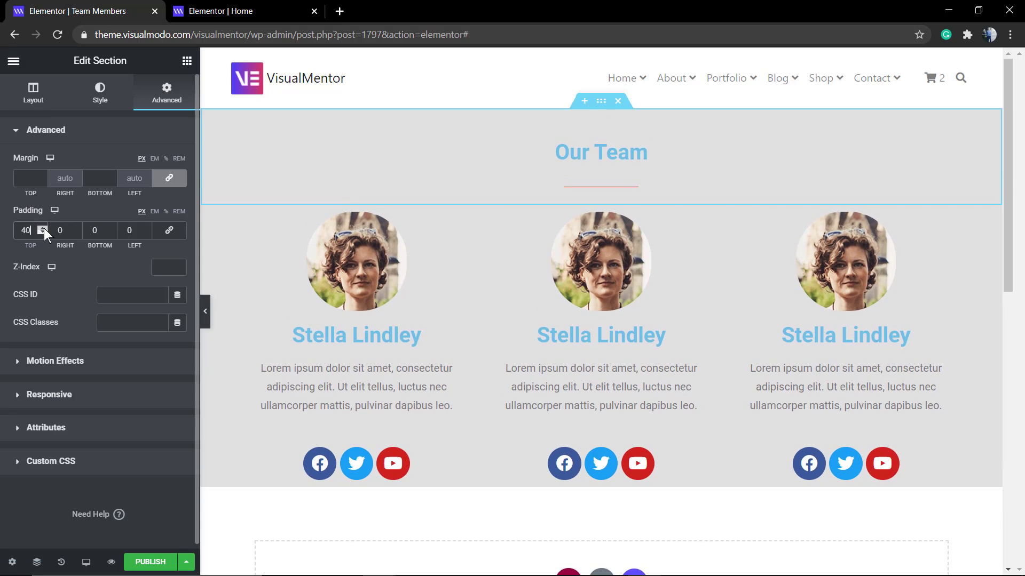
# Unlink the team section's padding and set its bottom padding to 70.
pyautogui.click(601, 197)
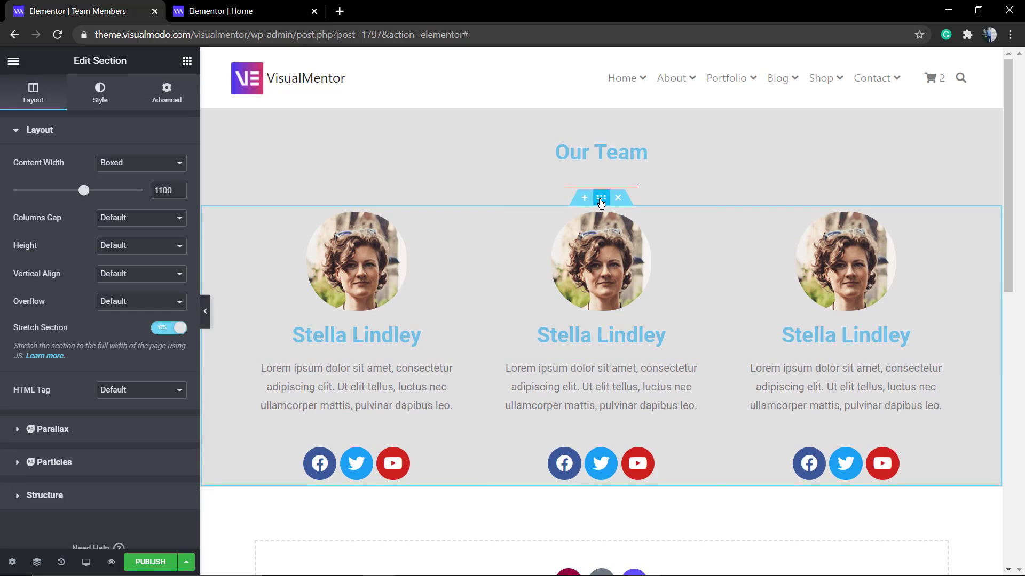
pyautogui.click(169, 97)
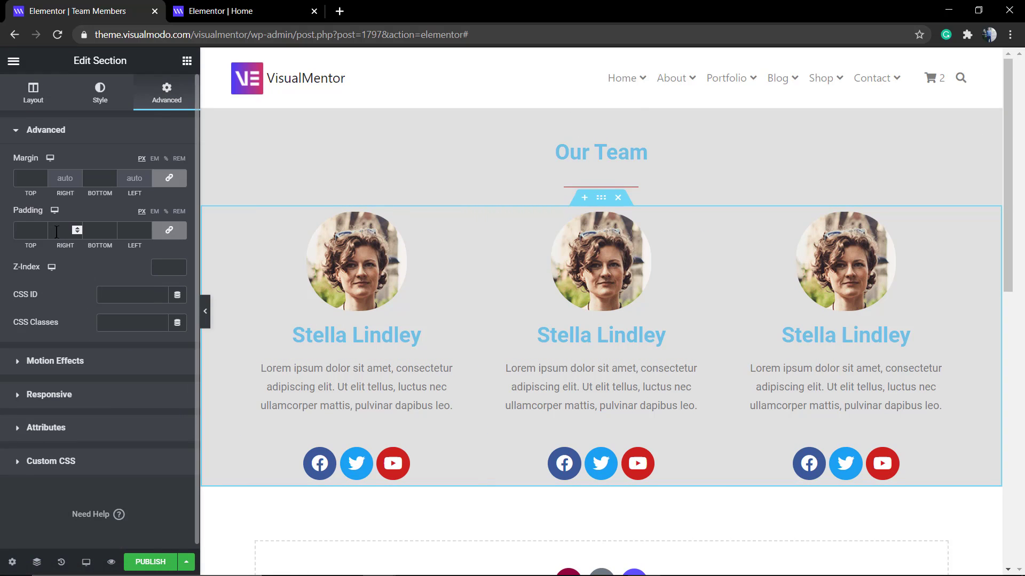
pyautogui.click(168, 230)
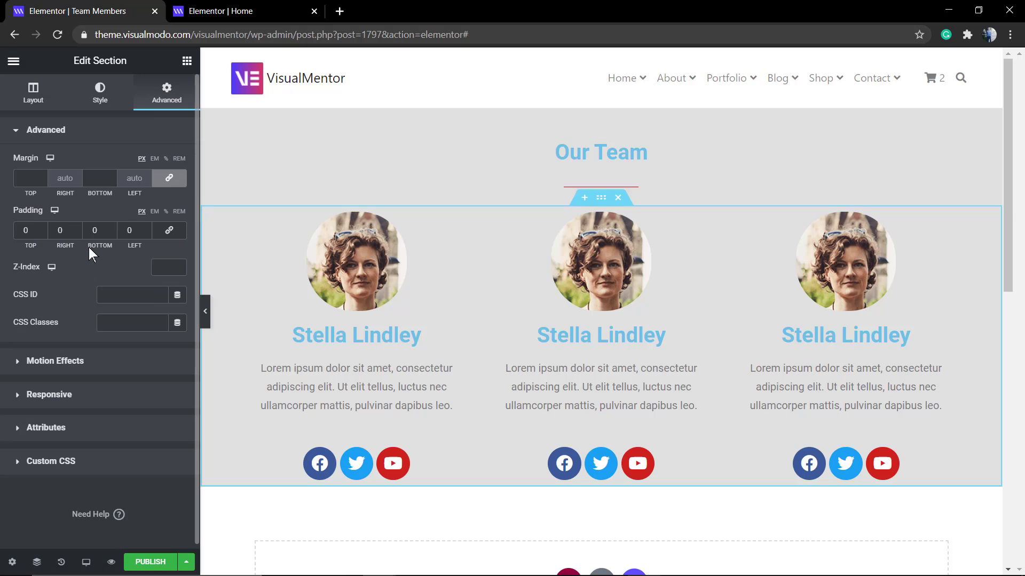
pyautogui.moveTo(111, 228); pyautogui.dragTo(110, 228)
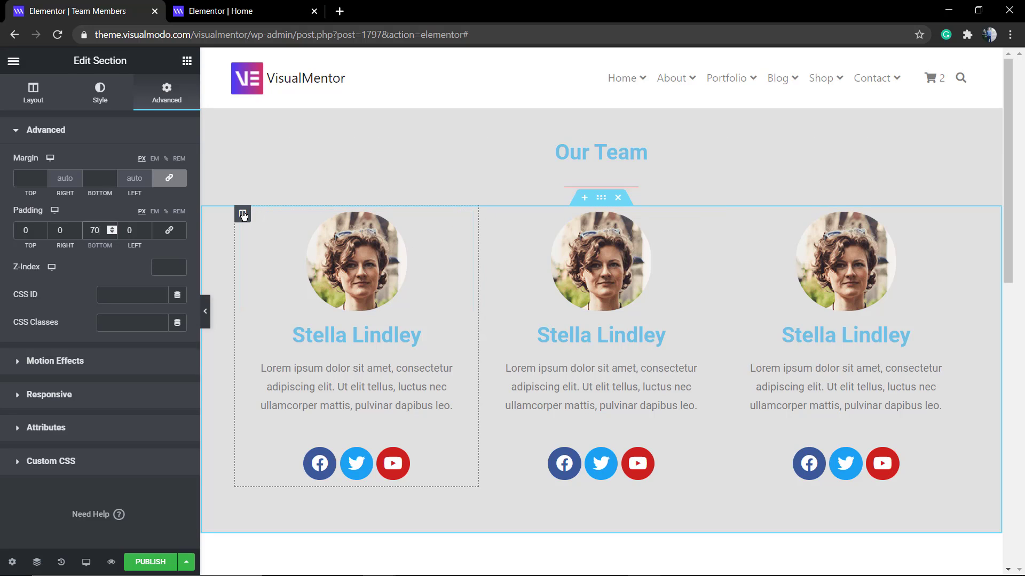
# Set the first member column's Classic background colour to white #FFFFFF.
pyautogui.click(243, 215)
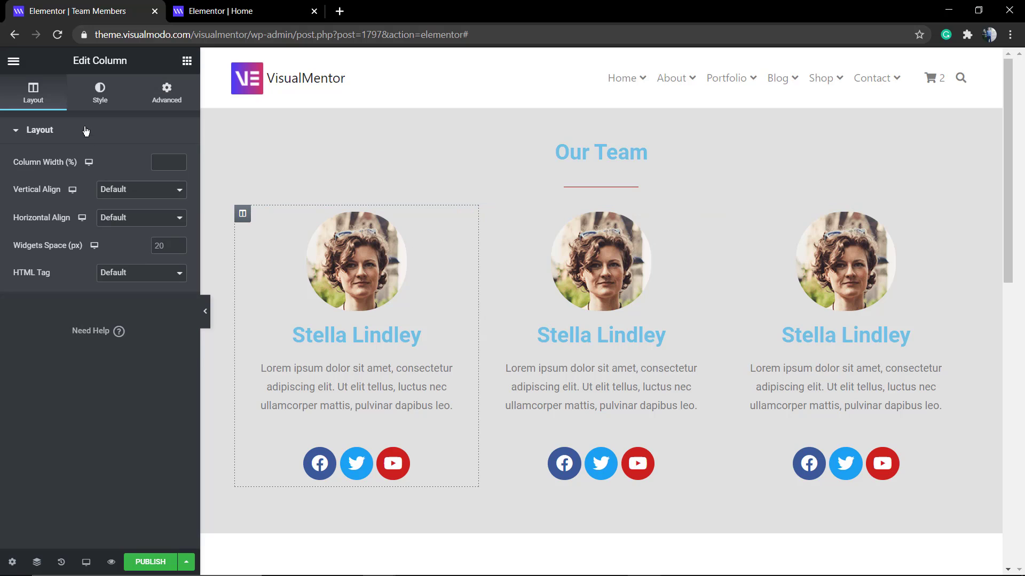
pyautogui.click(96, 99)
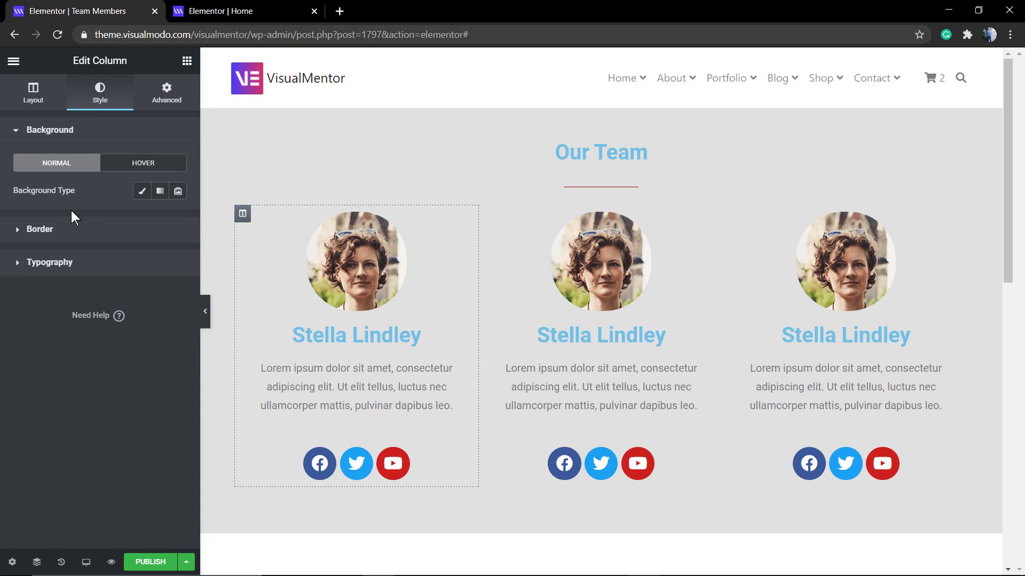
pyautogui.click(141, 191)
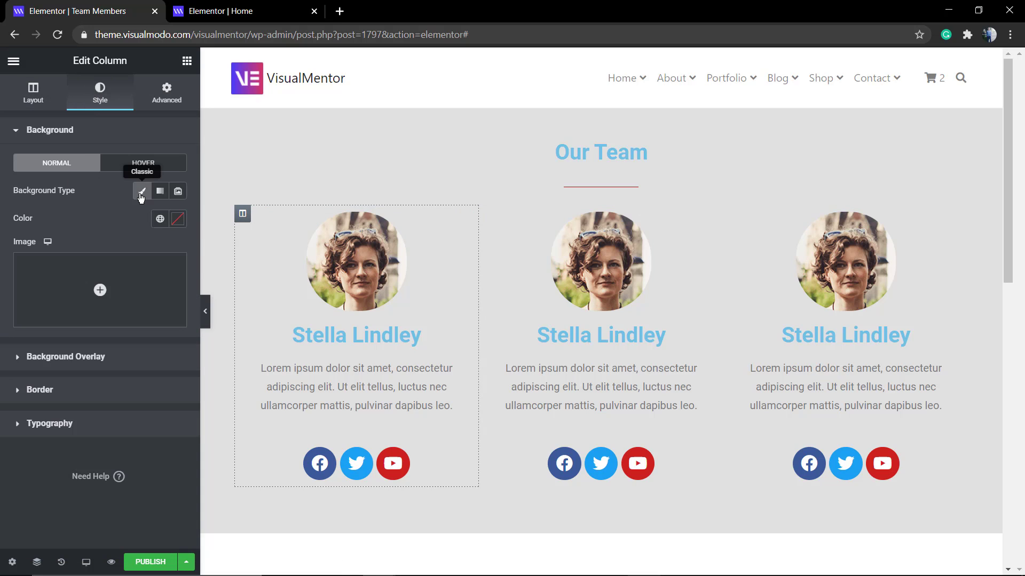
pyautogui.click(178, 219)
pyautogui.moveTo(65, 283); pyautogui.dragTo(3, 266)
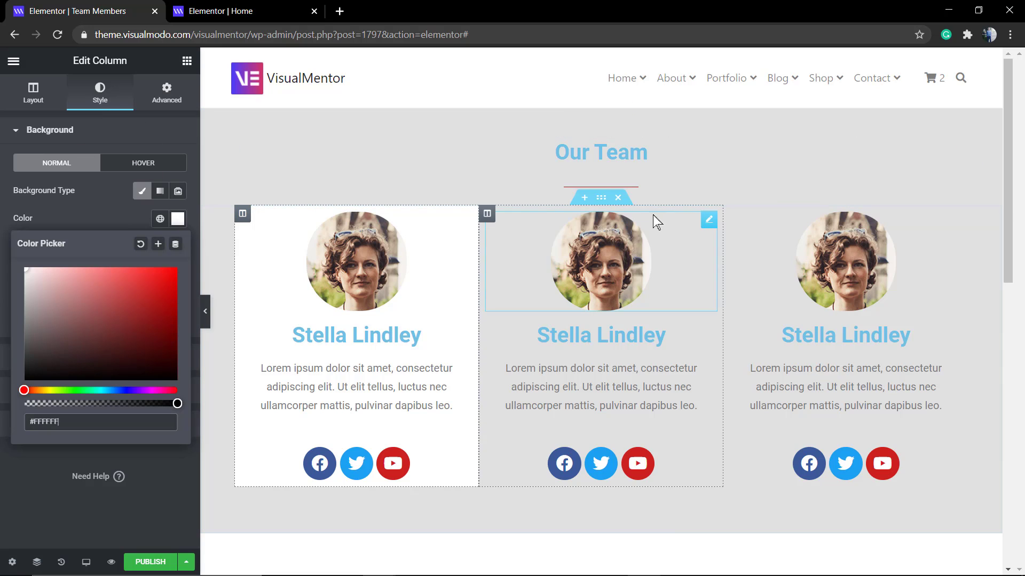
pyautogui.click(601, 197)
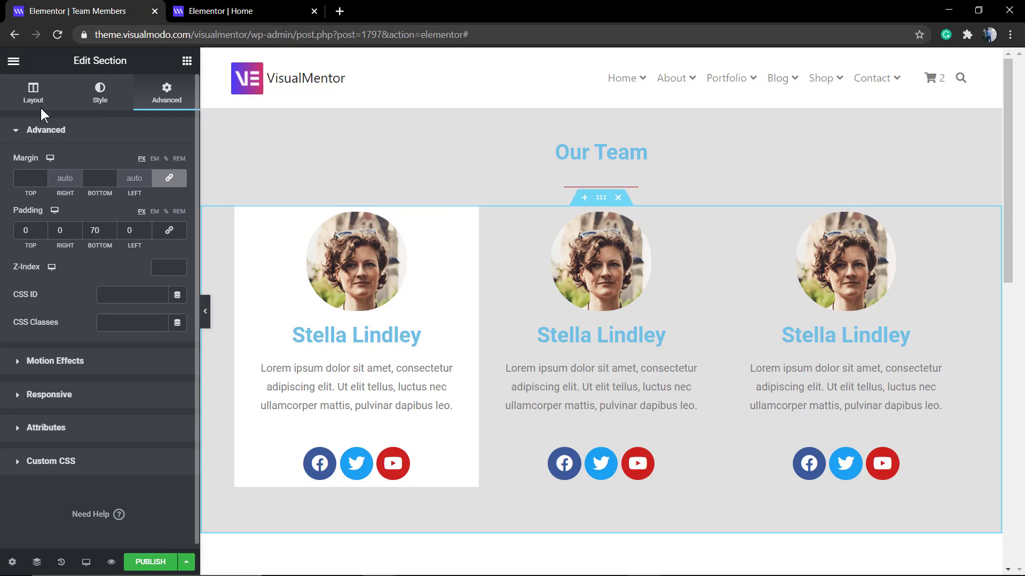
# Try Narrow, Extended and No Gap column gaps, then settle on Default.
pyautogui.click(41, 107)
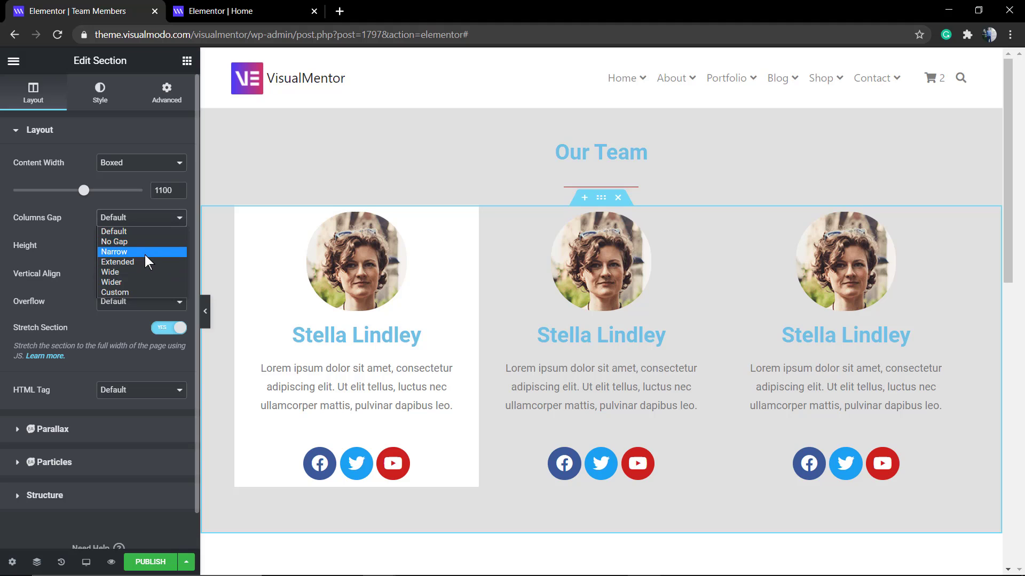
pyautogui.click(146, 254)
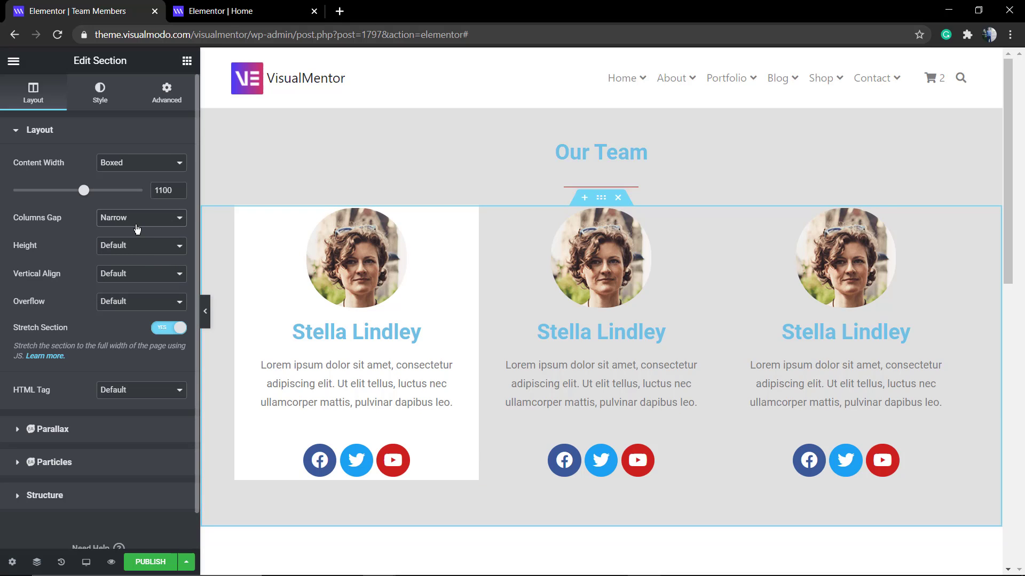
pyautogui.click(134, 223)
pyautogui.click(142, 261)
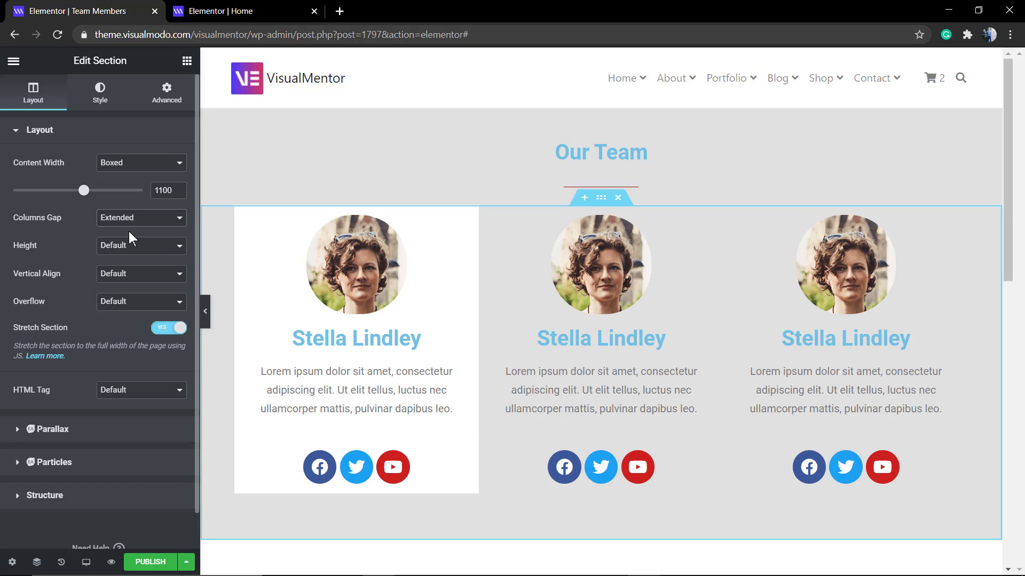
pyautogui.click(132, 219)
pyautogui.click(151, 238)
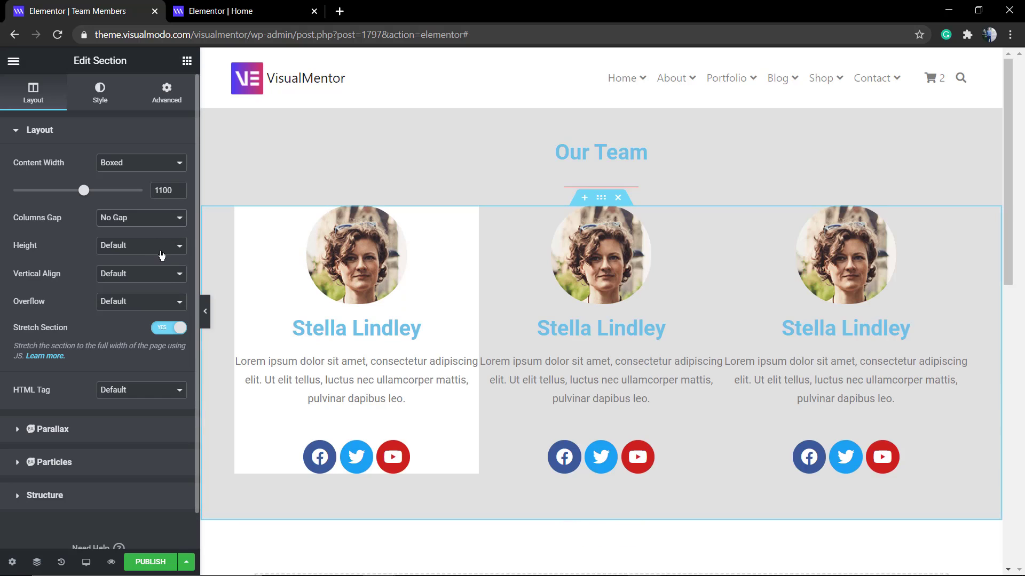
pyautogui.click(138, 223)
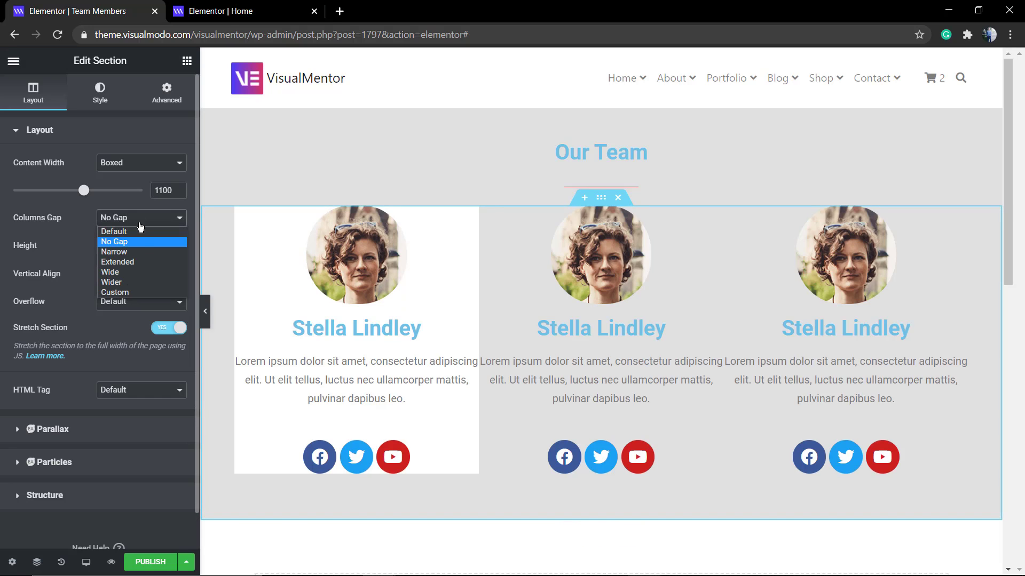
pyautogui.click(138, 225)
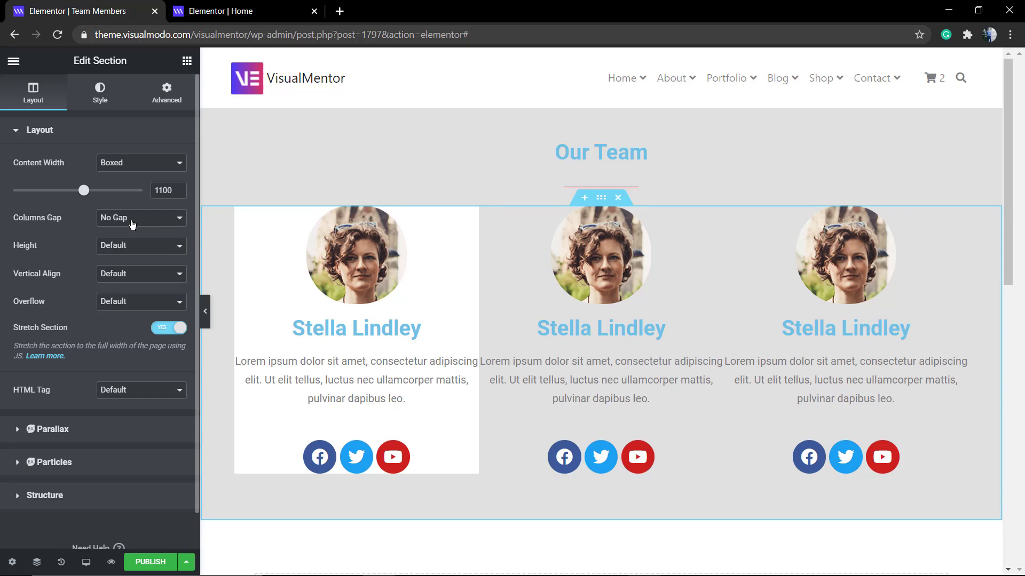
pyautogui.click(133, 222)
pyautogui.click(145, 231)
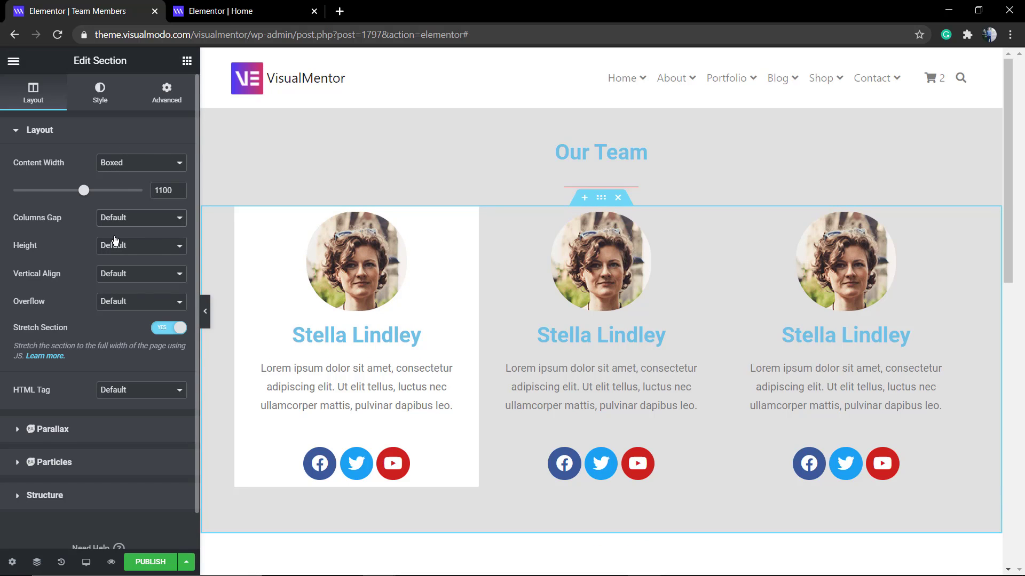
# Set the team section's top padding to 30.
pyautogui.click(166, 94)
pyautogui.click(29, 230)
pyautogui.write('16')
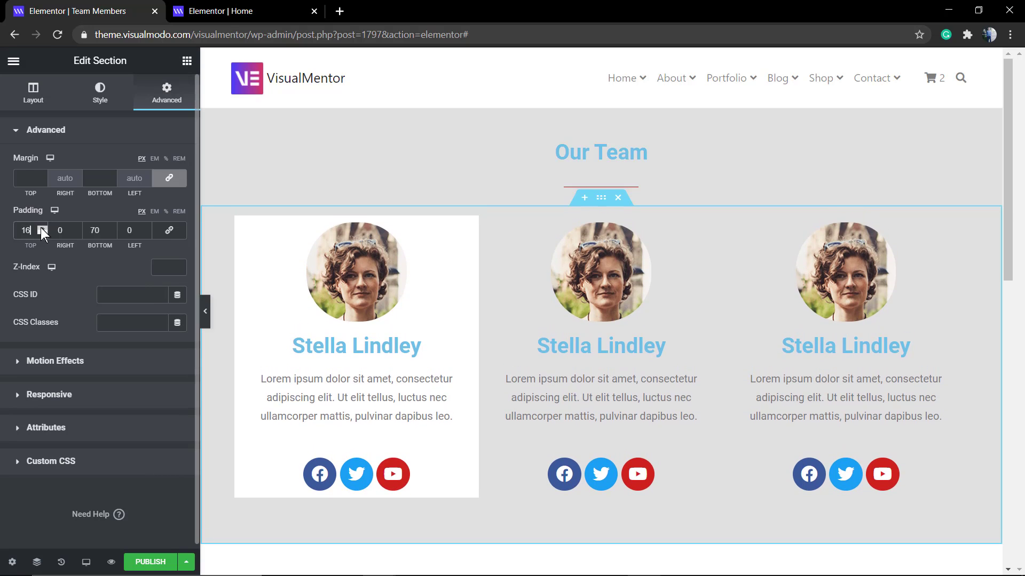
pyautogui.press('BackSpace')
pyautogui.press('BackSpace')
pyautogui.write('30')
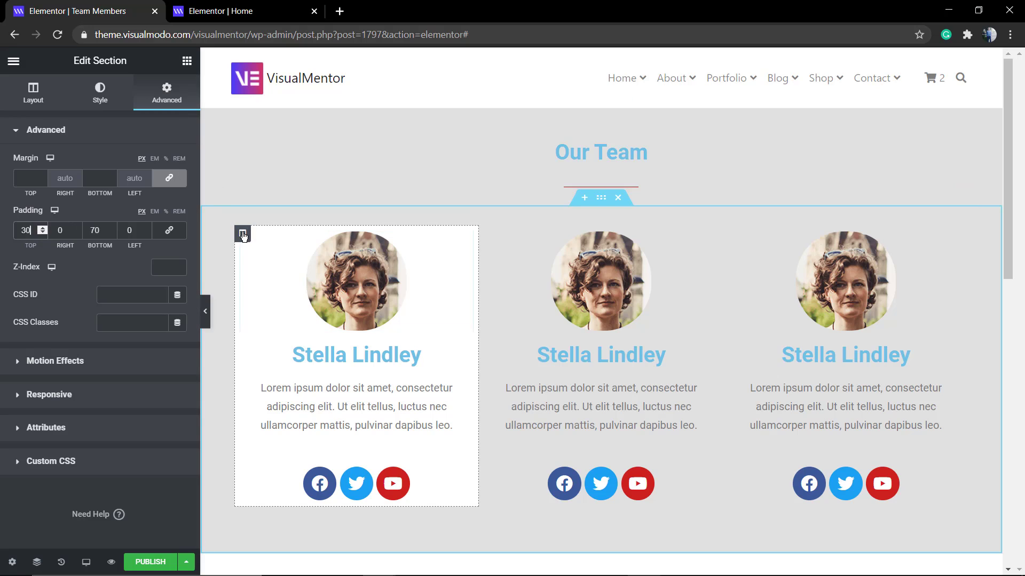
# Raise the first member column's linked padding to 60 on all sides.
pyautogui.click(242, 235)
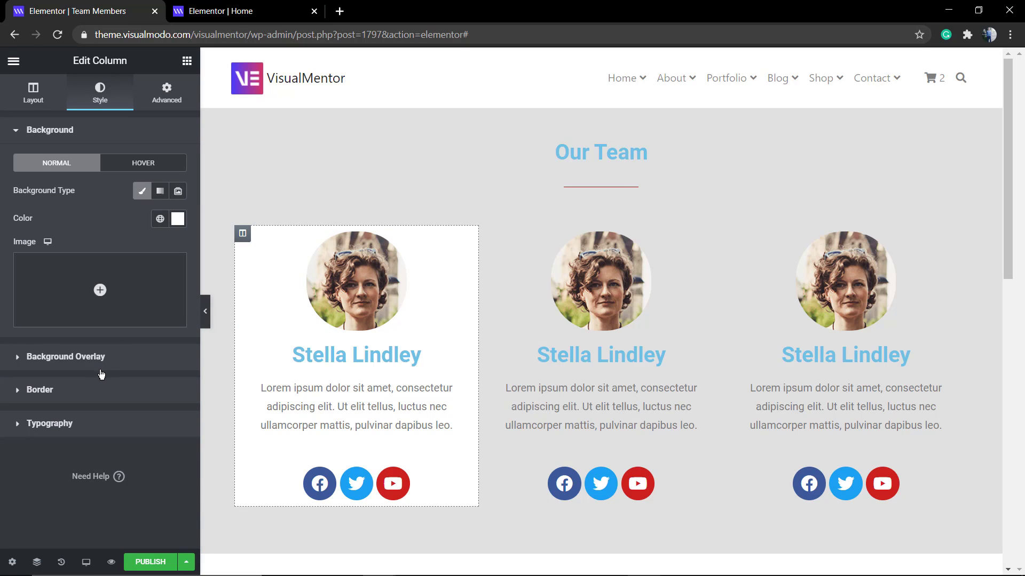
pyautogui.click(158, 101)
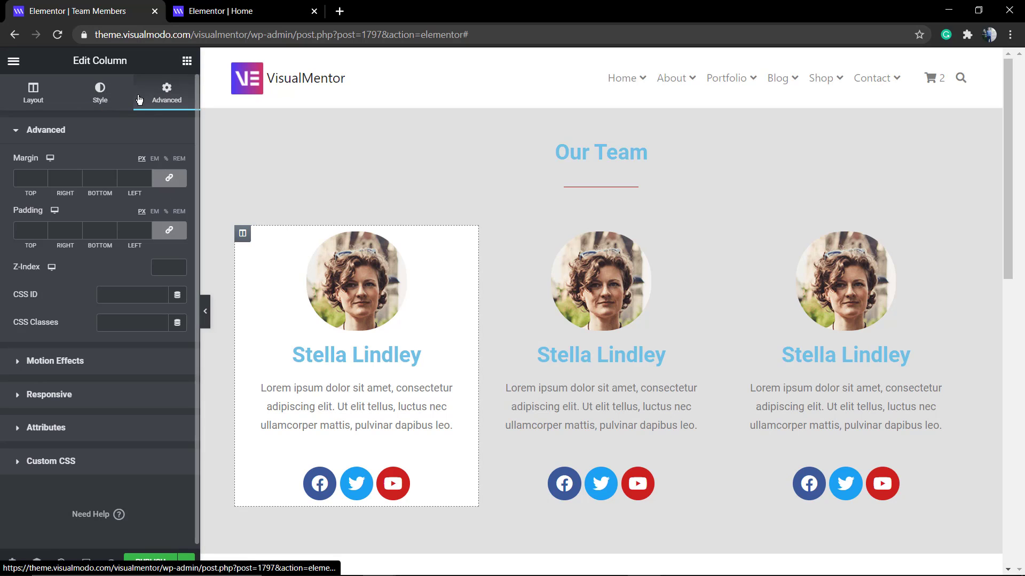
pyautogui.click(42, 228)
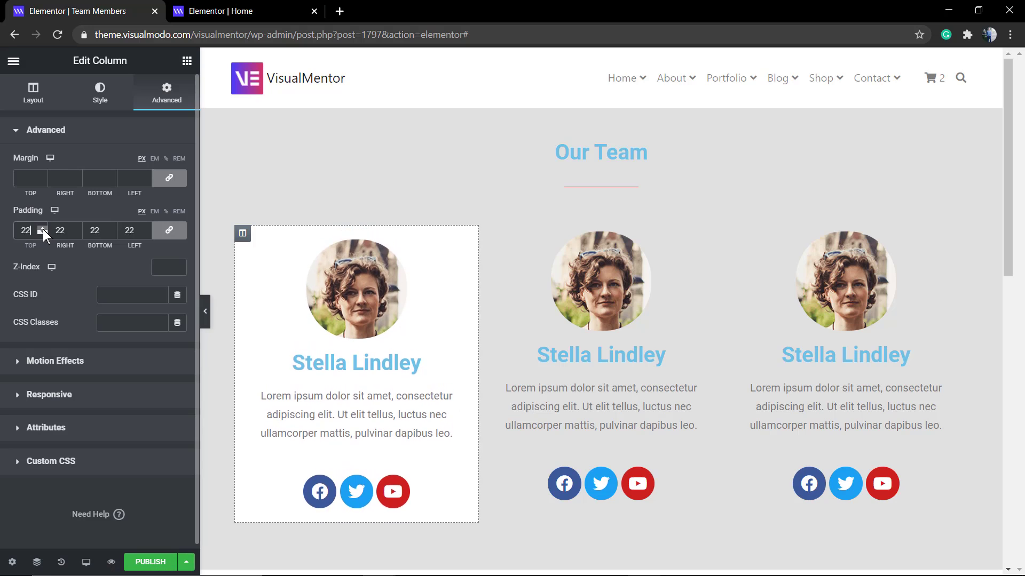
pyautogui.moveTo(43, 228); pyautogui.dragTo(43, 229)
pyautogui.scroll(-2, 416, 184)
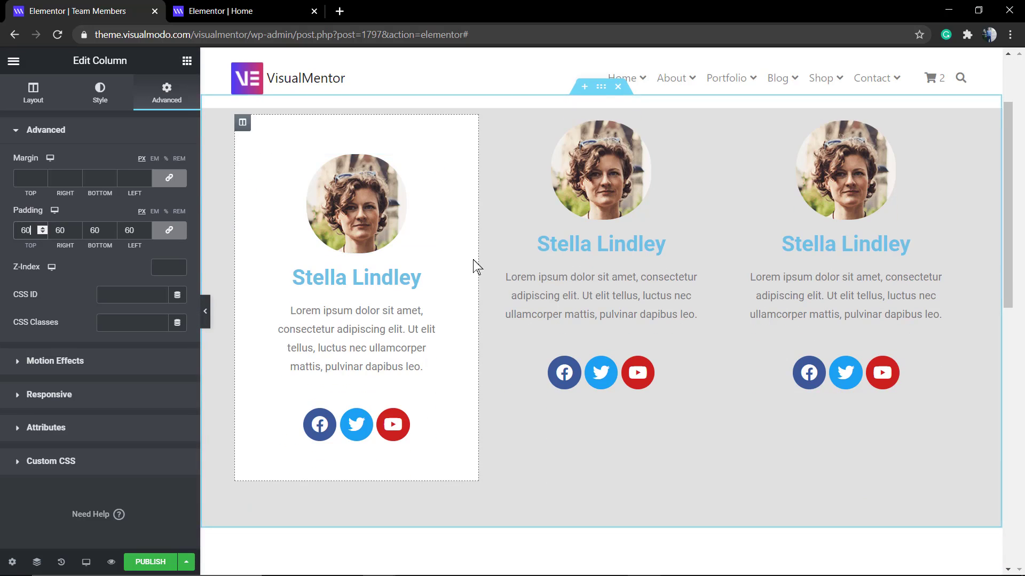
pyautogui.scroll(2, 485, 283)
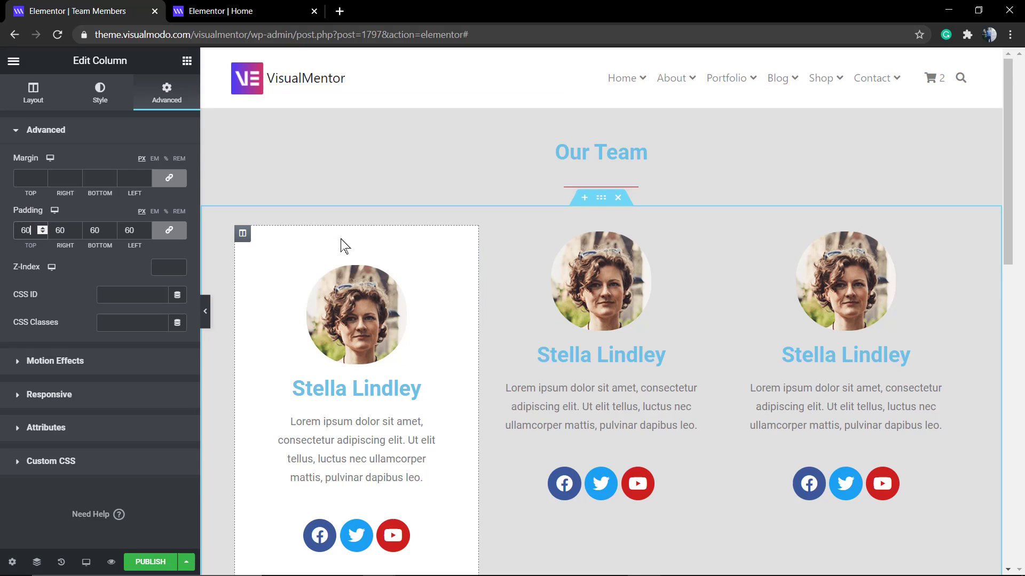
# Copy the styled first column and paste it into the other columns.
pyautogui.rightClick(244, 233)
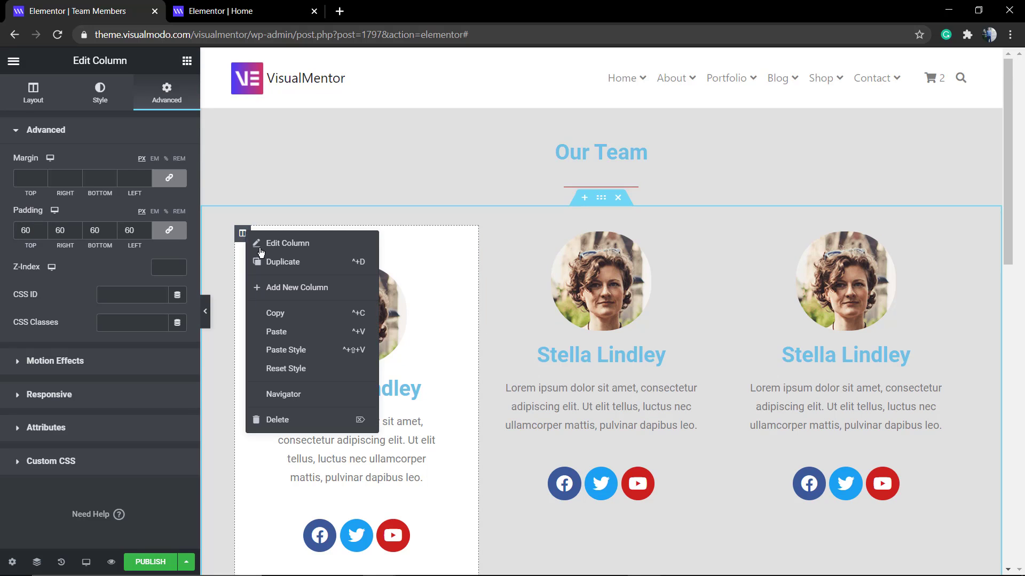
pyautogui.click(288, 313)
pyautogui.click(487, 233)
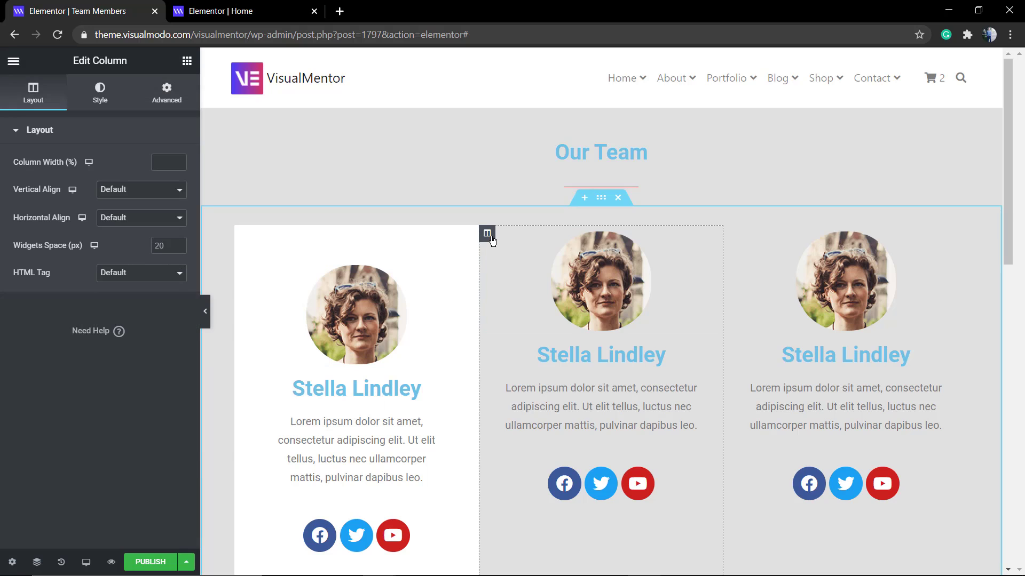
pyautogui.rightClick(487, 233)
pyautogui.click(545, 337)
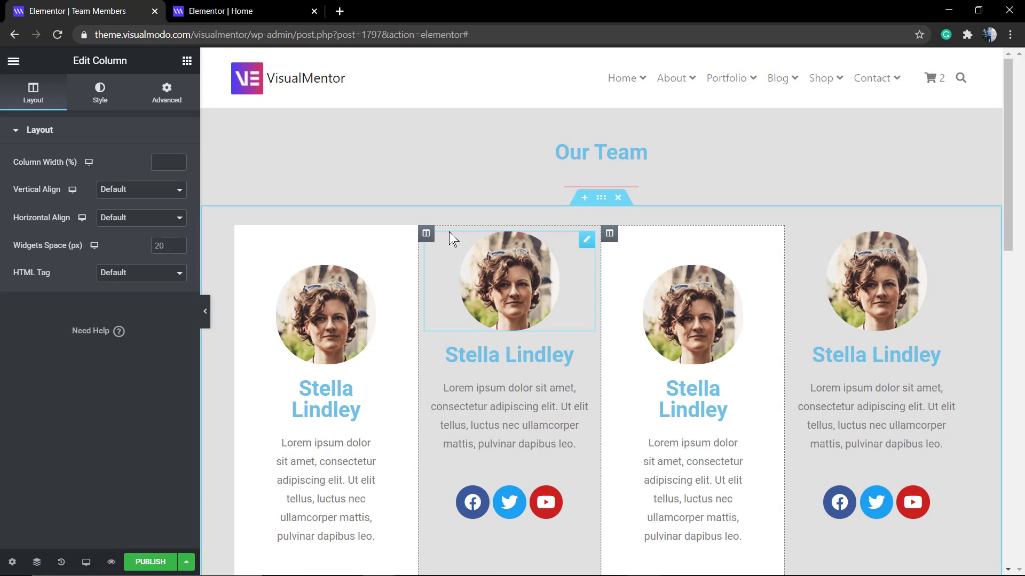
pyautogui.rightClick(428, 235)
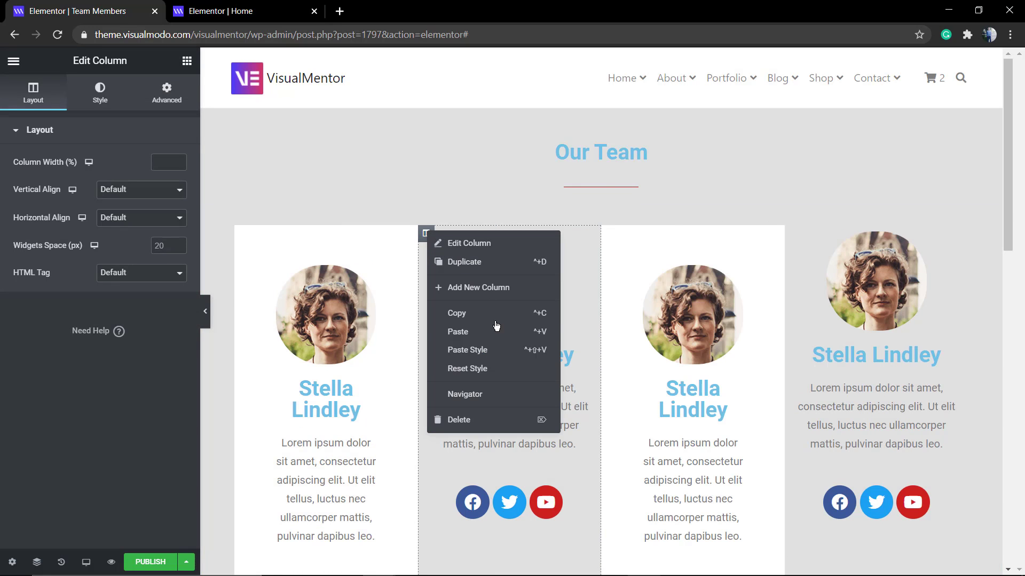
pyautogui.click(503, 333)
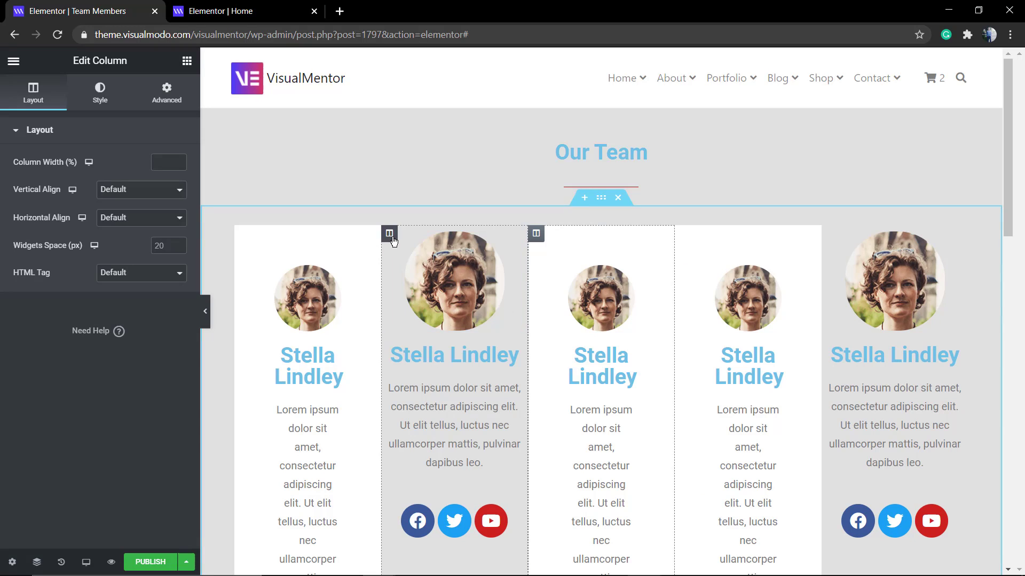
# Delete the surplus second and last columns so three cards remain.
pyautogui.rightClick(389, 233)
pyautogui.click(468, 426)
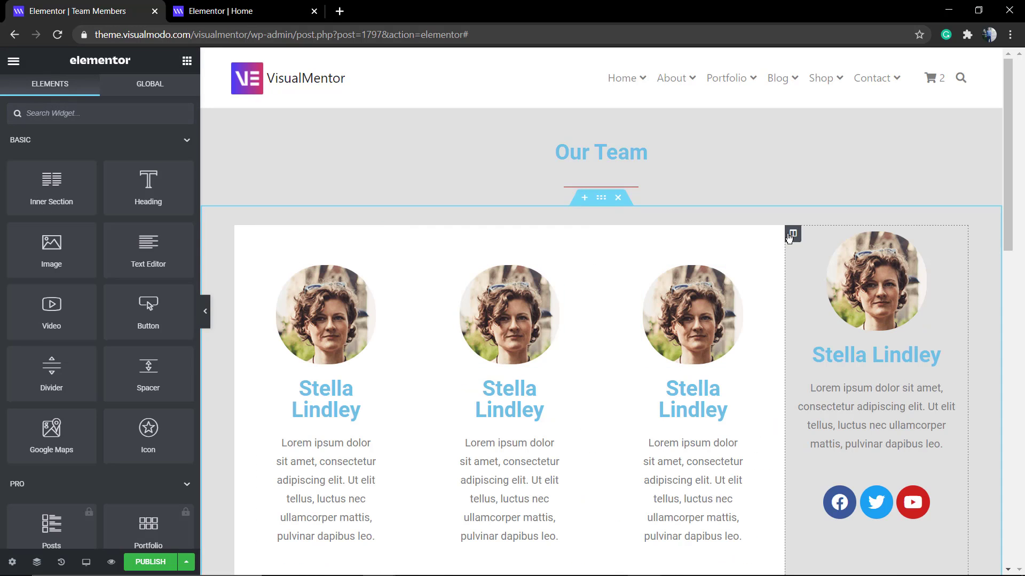
pyautogui.click(789, 238)
pyautogui.rightClick(790, 236)
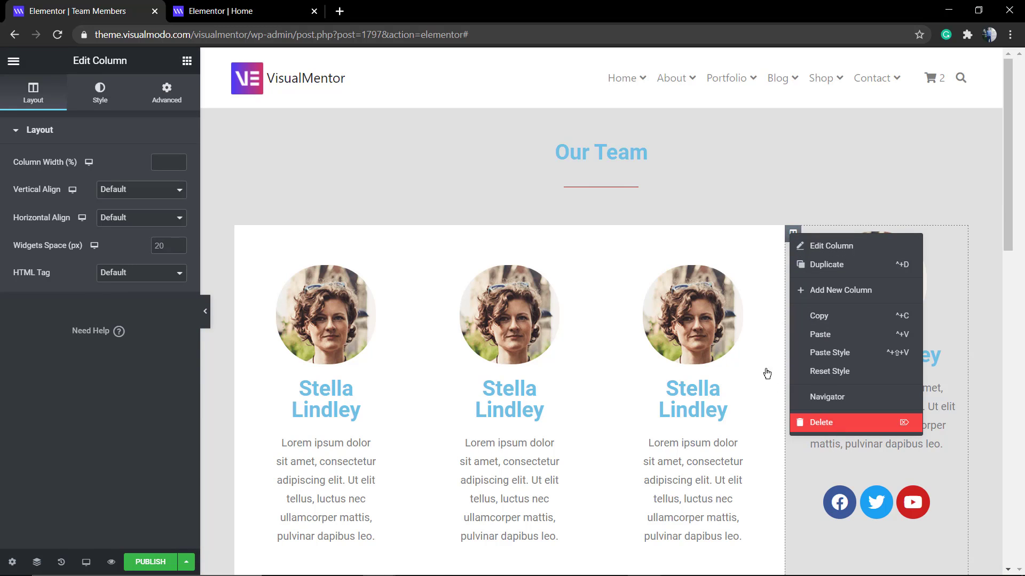
pyautogui.press('Delete')
# Set the first member card's margin to 30 on every side.
pyautogui.scroll(-4, 469, 334)
pyautogui.scroll(4, 424, 346)
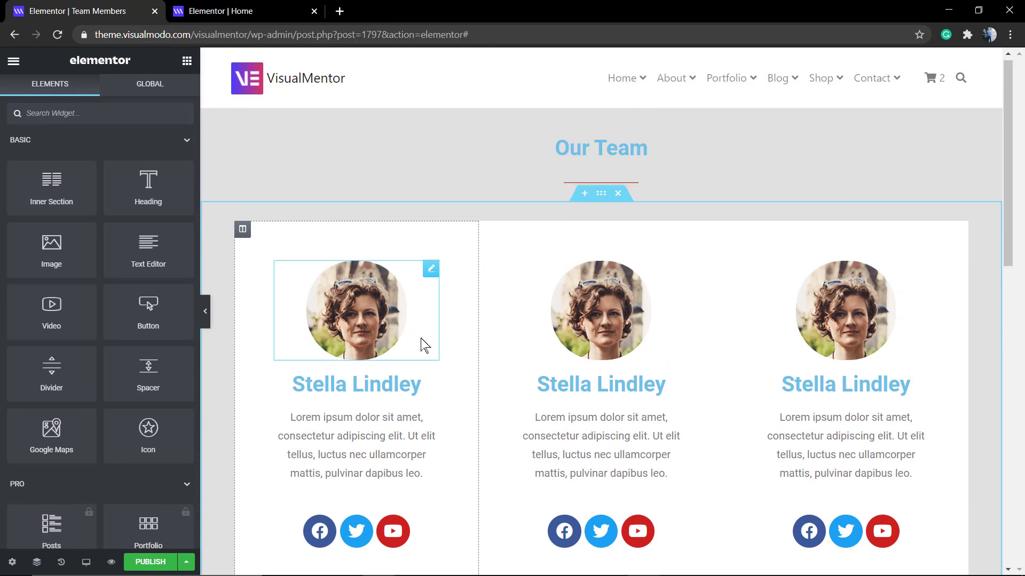
pyautogui.scroll(-2, 614, 377)
pyautogui.scroll(2, 515, 361)
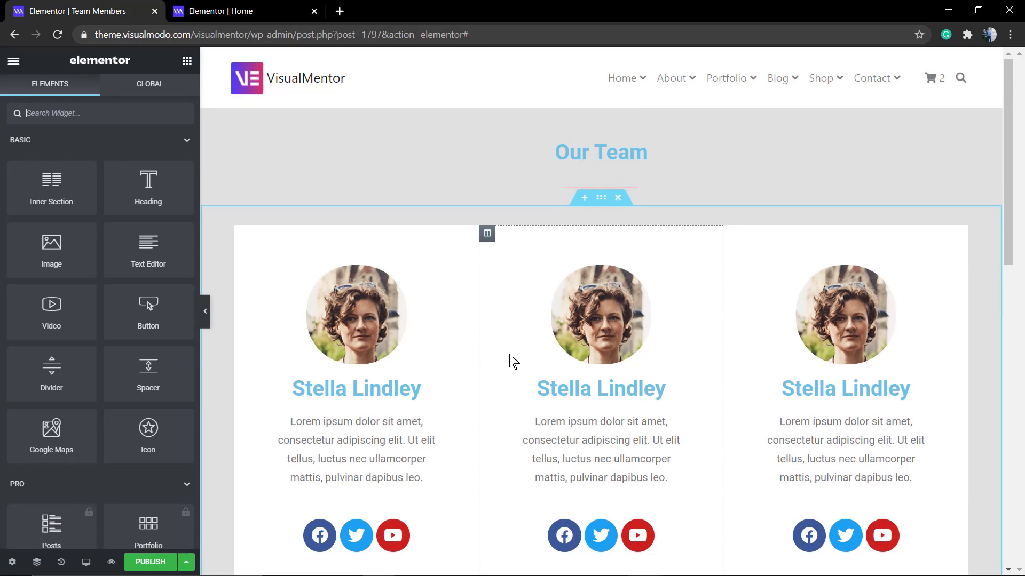
pyautogui.click(239, 236)
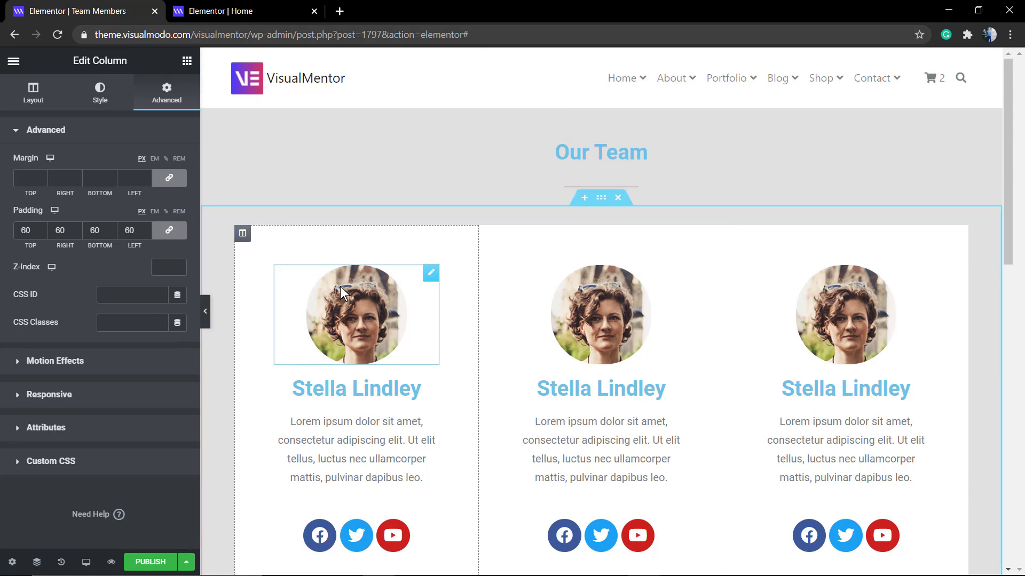
pyautogui.scroll(-3, 374, 286)
pyautogui.scroll(3, 421, 287)
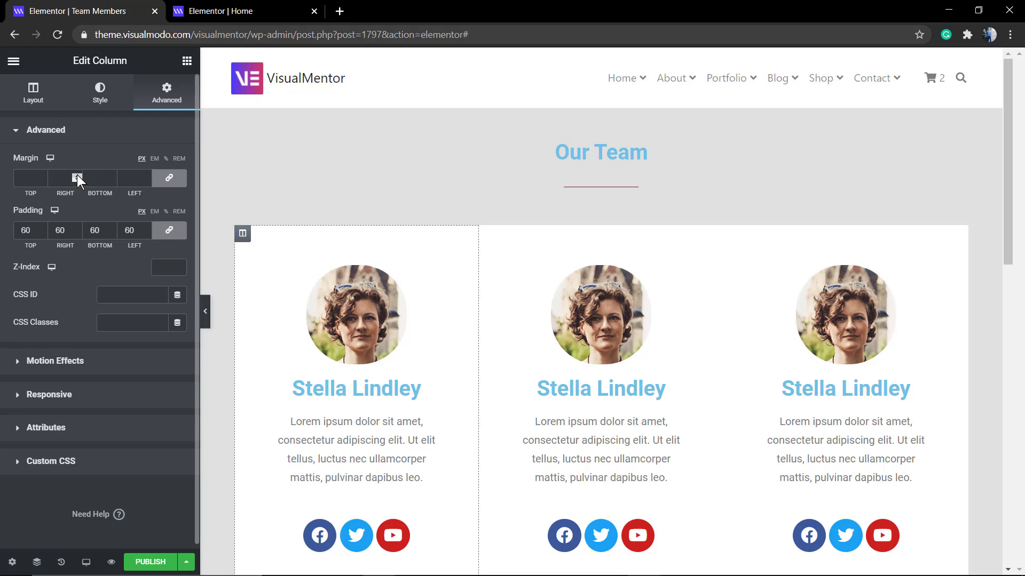
pyautogui.moveTo(77, 174); pyautogui.dragTo(77, 175)
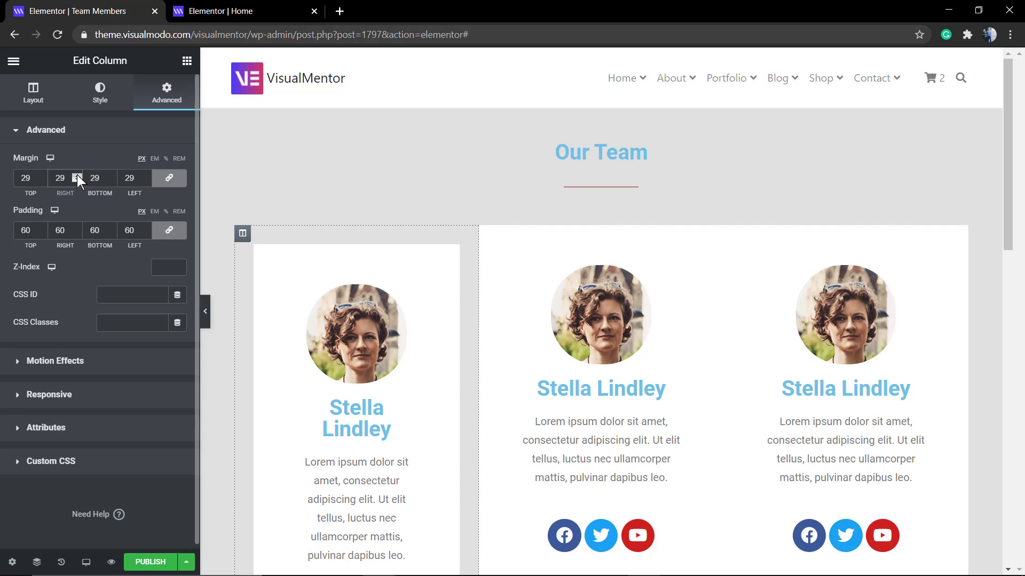
pyautogui.click(77, 175)
pyautogui.scroll(-4, 424, 311)
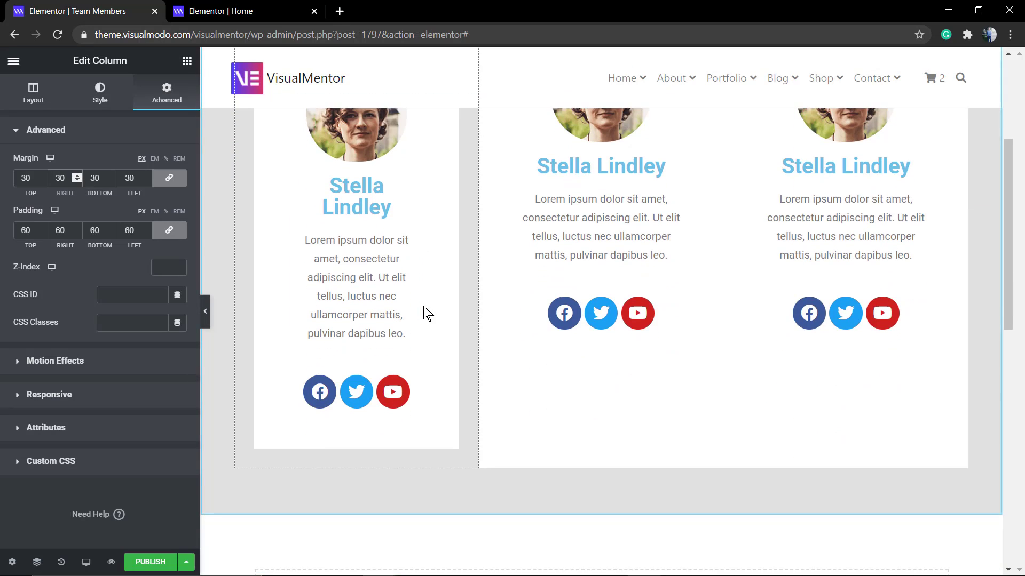
pyautogui.scroll(4, 427, 312)
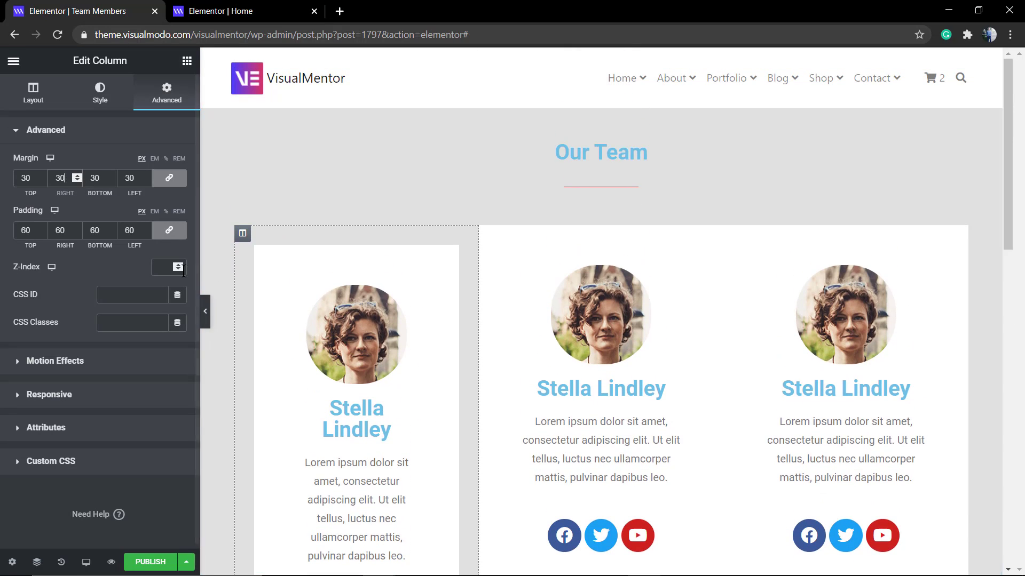
# Raise the middle member card's linked margin to 30.
pyautogui.click(492, 238)
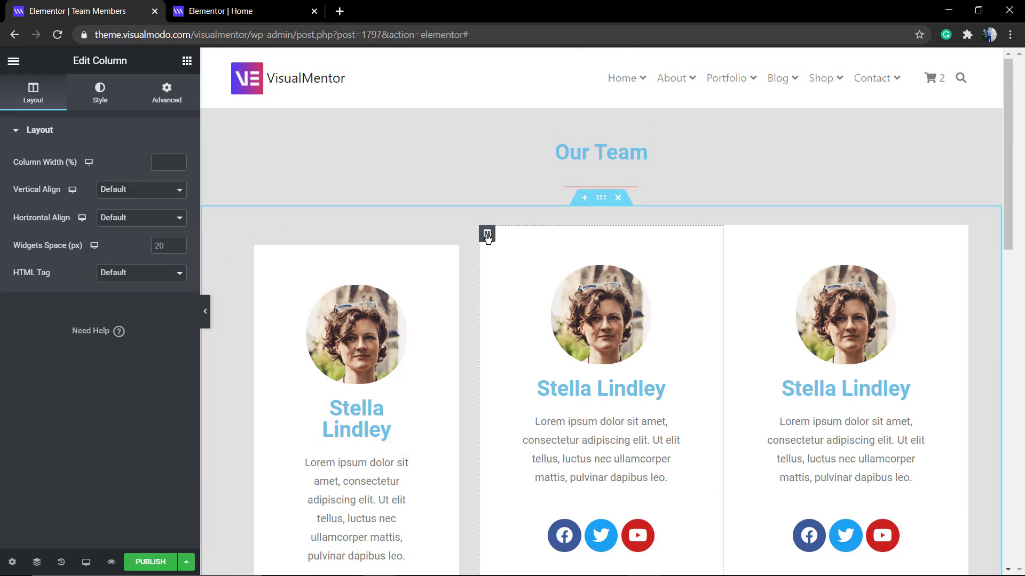
pyautogui.click(102, 94)
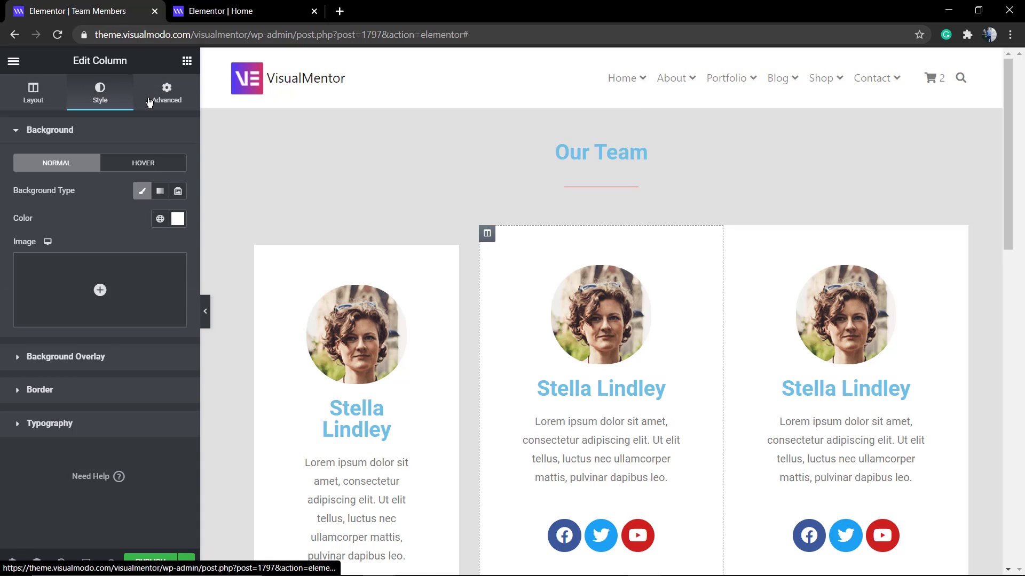
pyautogui.click(160, 95)
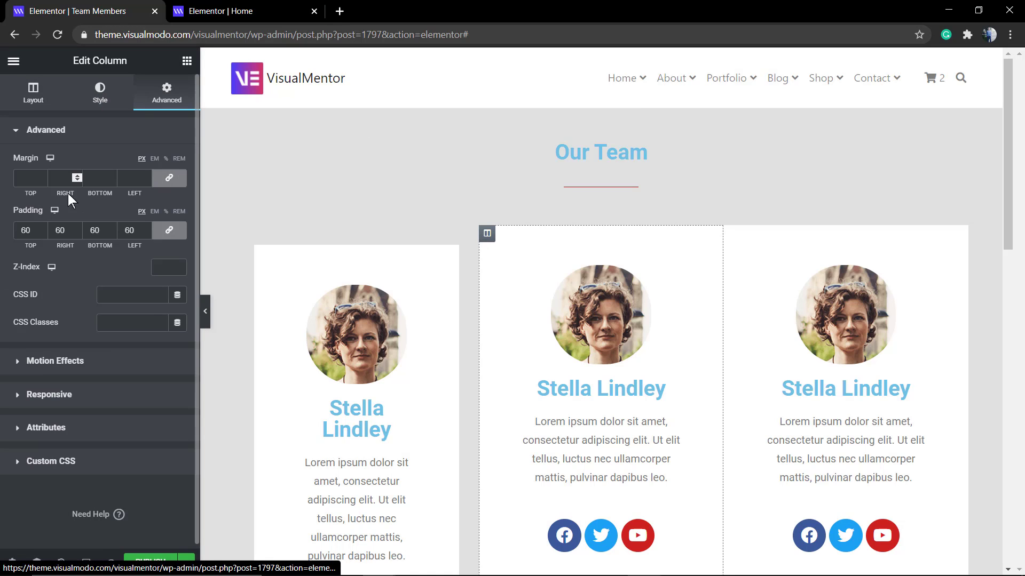
pyautogui.click(41, 175)
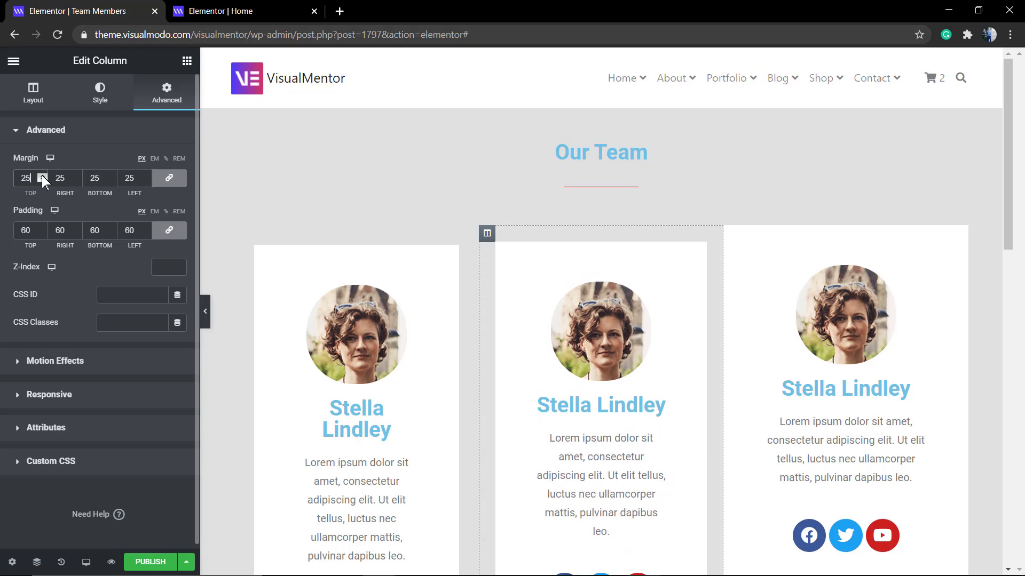
pyautogui.click(42, 175)
pyautogui.click(42, 175)
pyautogui.click(42, 175)
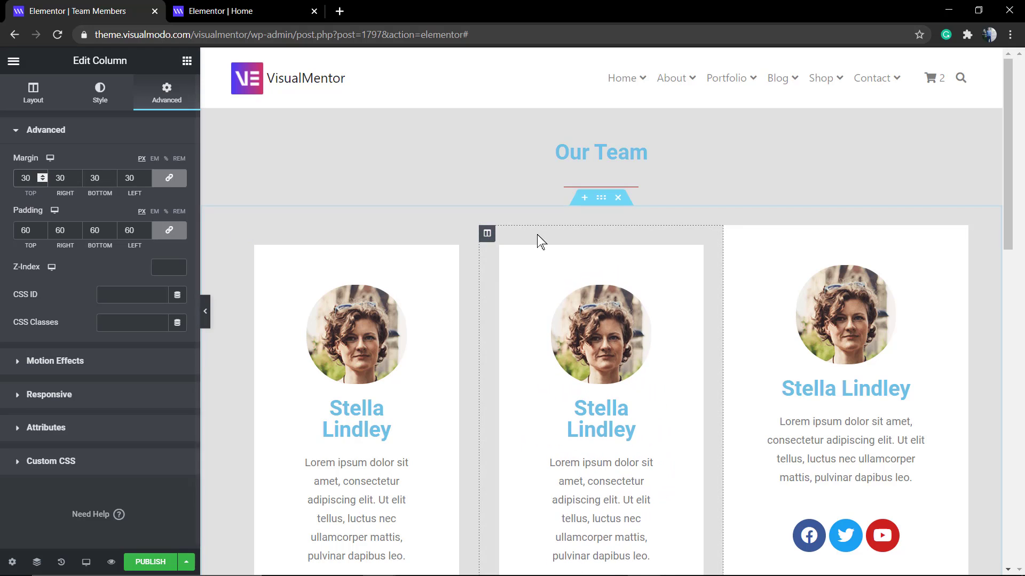
# Give the right member column an equal 30 margin on all sides.
pyautogui.click(731, 234)
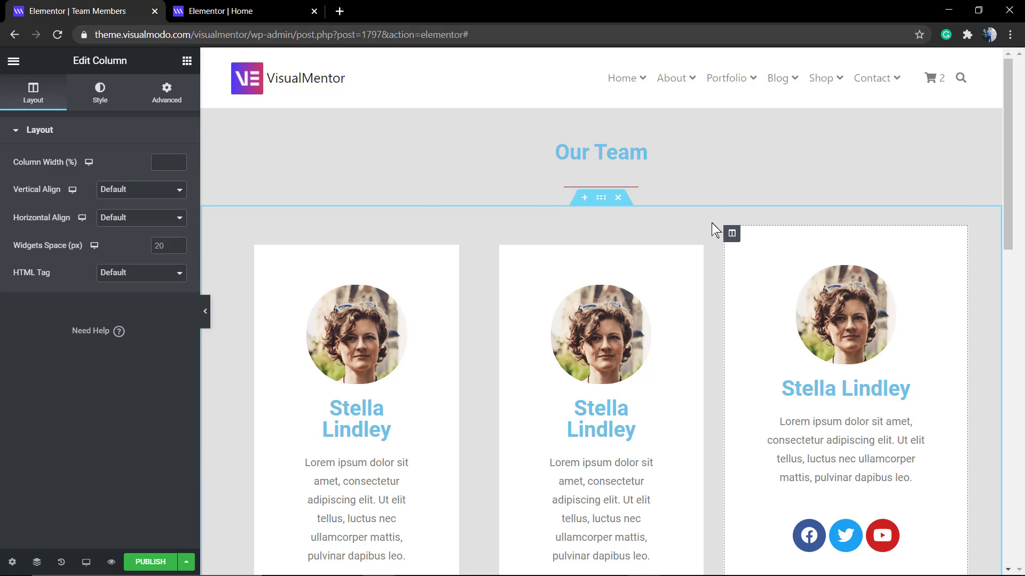
pyautogui.click(164, 93)
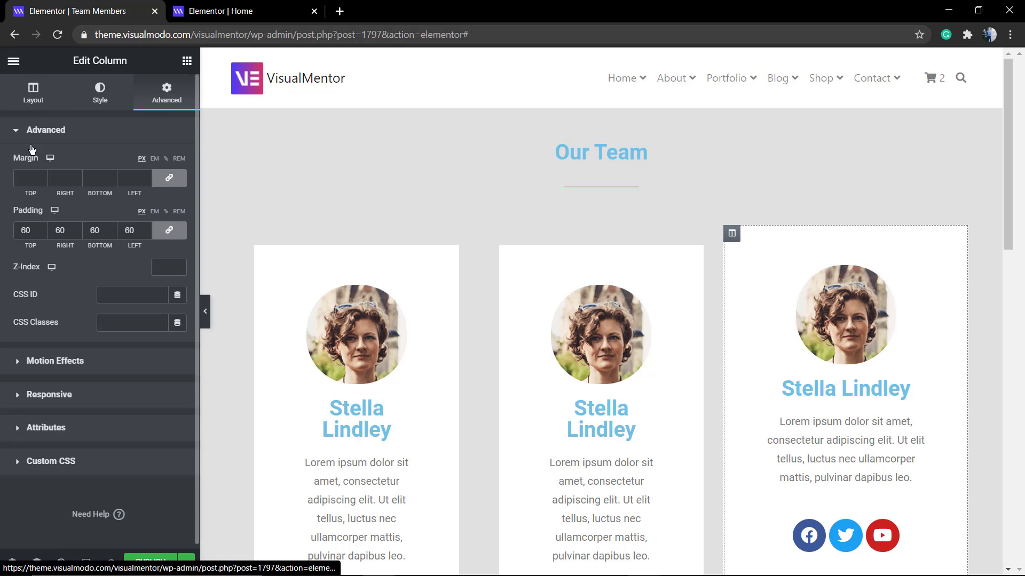
pyautogui.click(42, 176)
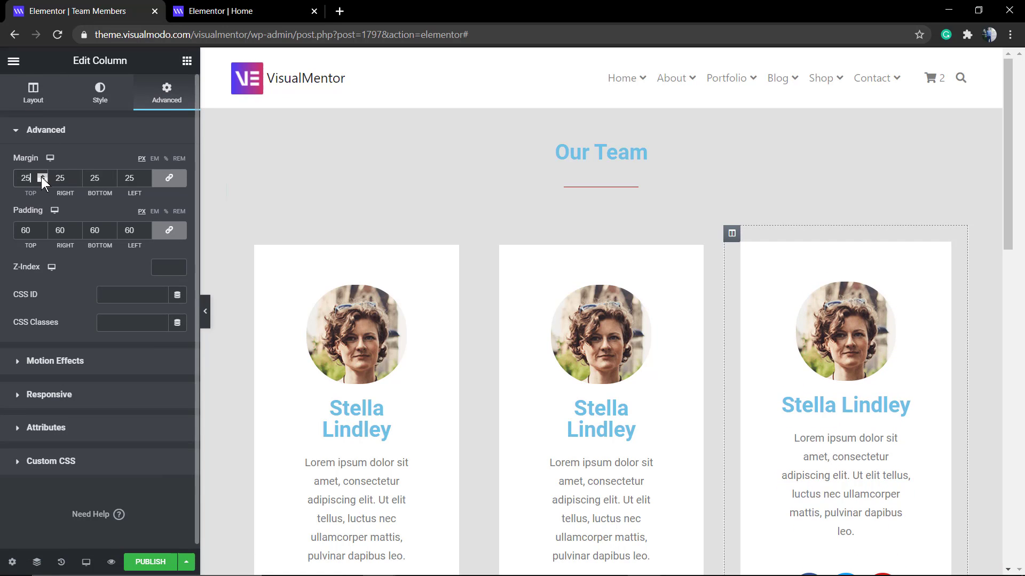
pyautogui.click(43, 176)
pyautogui.scroll(-4, 726, 239)
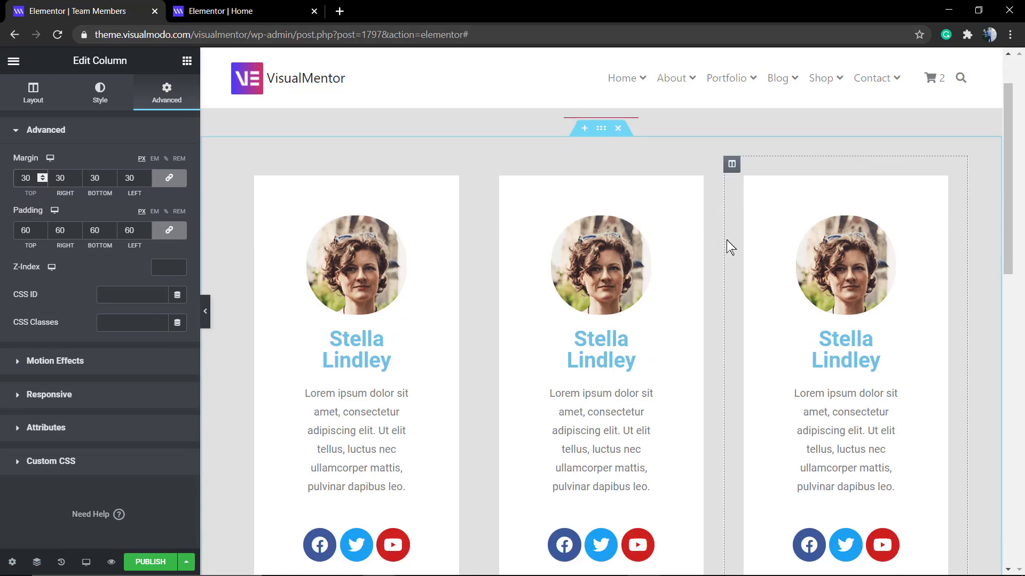
pyautogui.scroll(4, 525, 296)
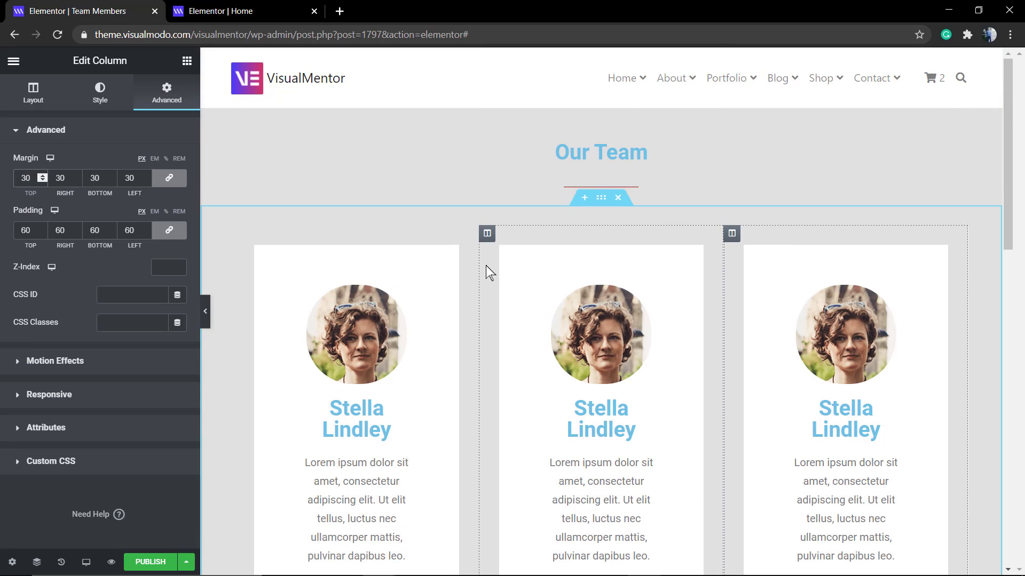
pyautogui.scroll(-6, 421, 217)
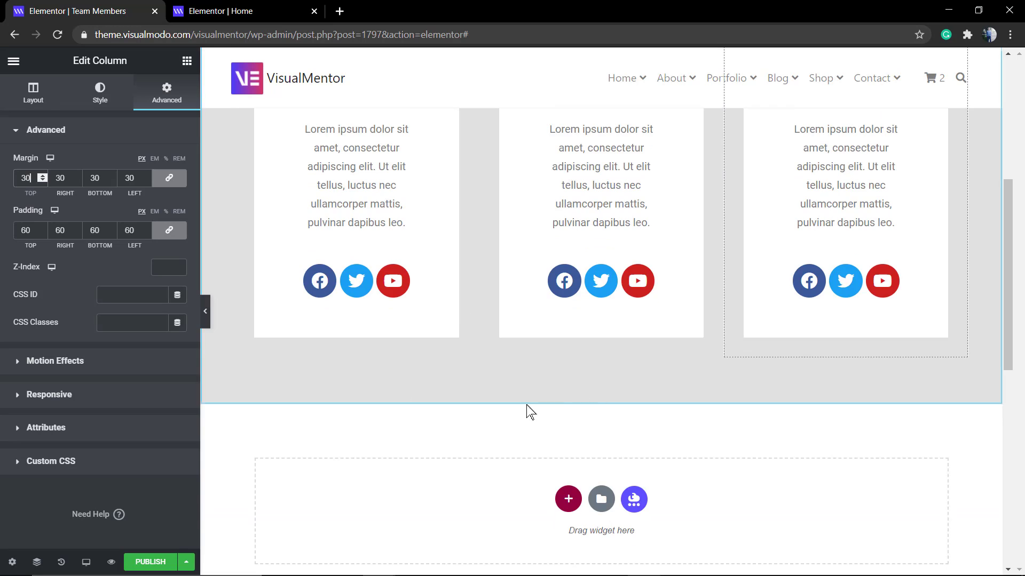
pyautogui.scroll(5, 463, 408)
pyautogui.scroll(-5, 462, 407)
pyautogui.scroll(1, 463, 397)
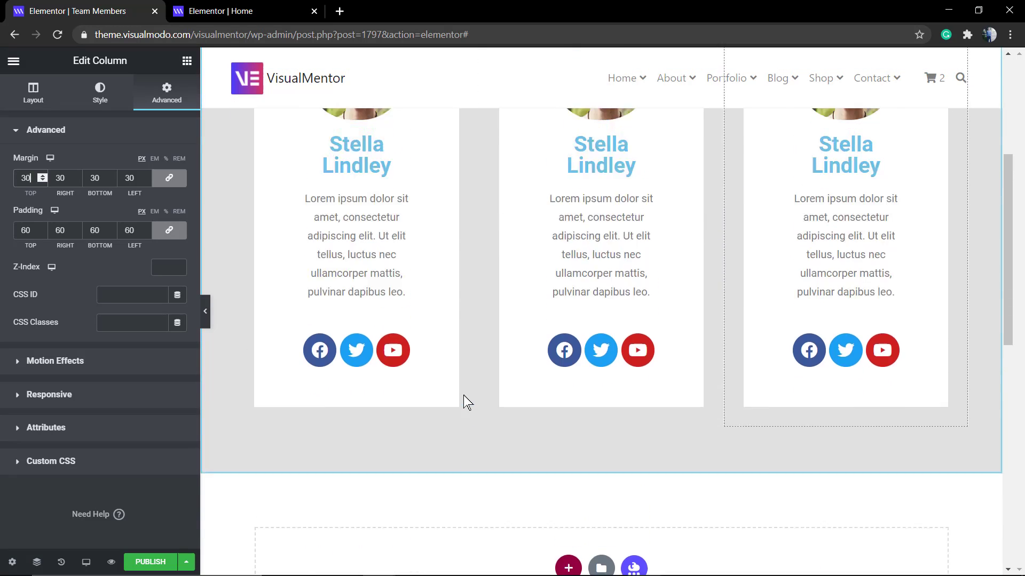
pyautogui.scroll(5, 463, 398)
# Replace the middle card's photo with teacher2.jpg from the Media Library.
pyautogui.click(590, 326)
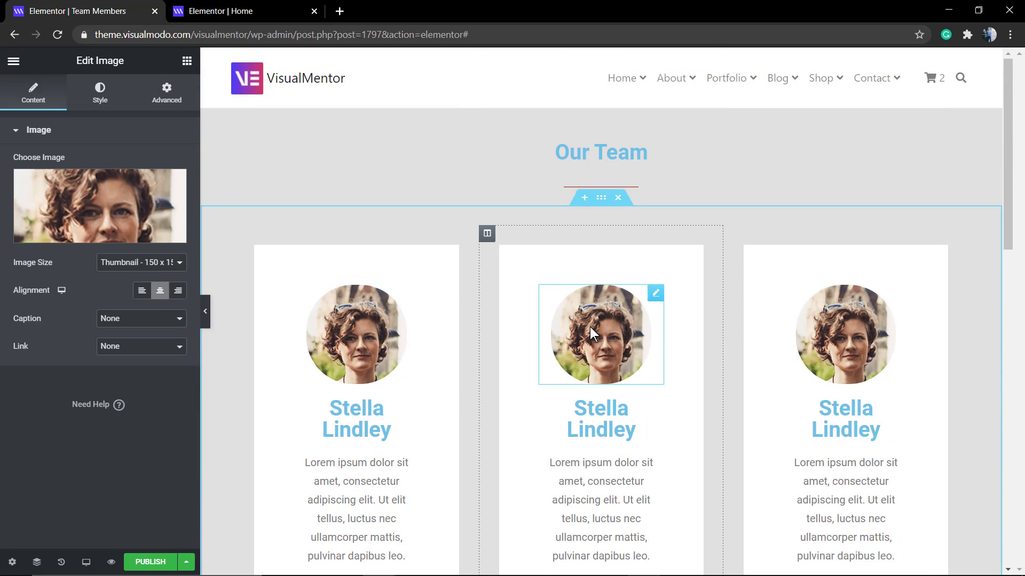
pyautogui.click(96, 233)
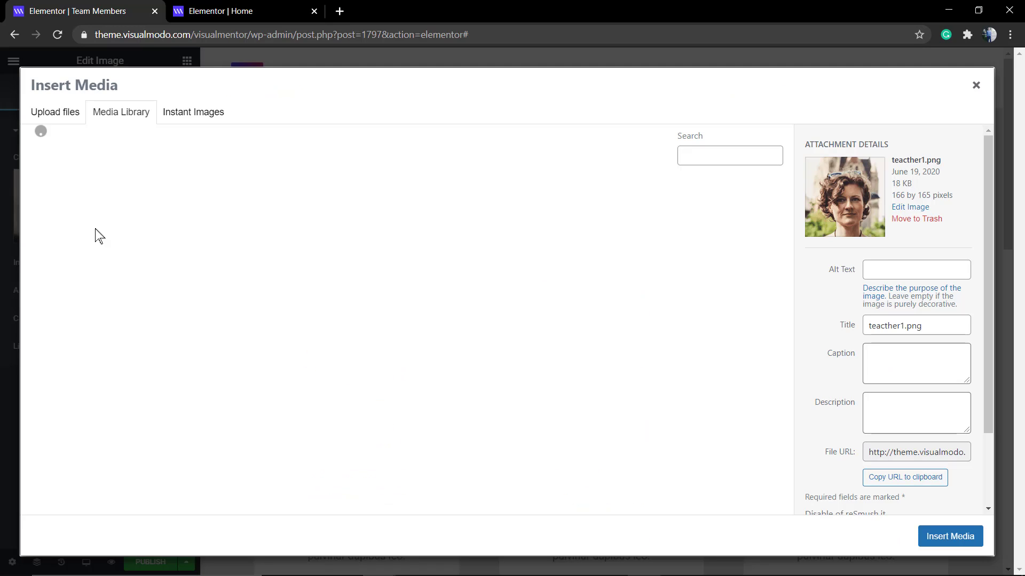
pyautogui.scroll(-5, 584, 338)
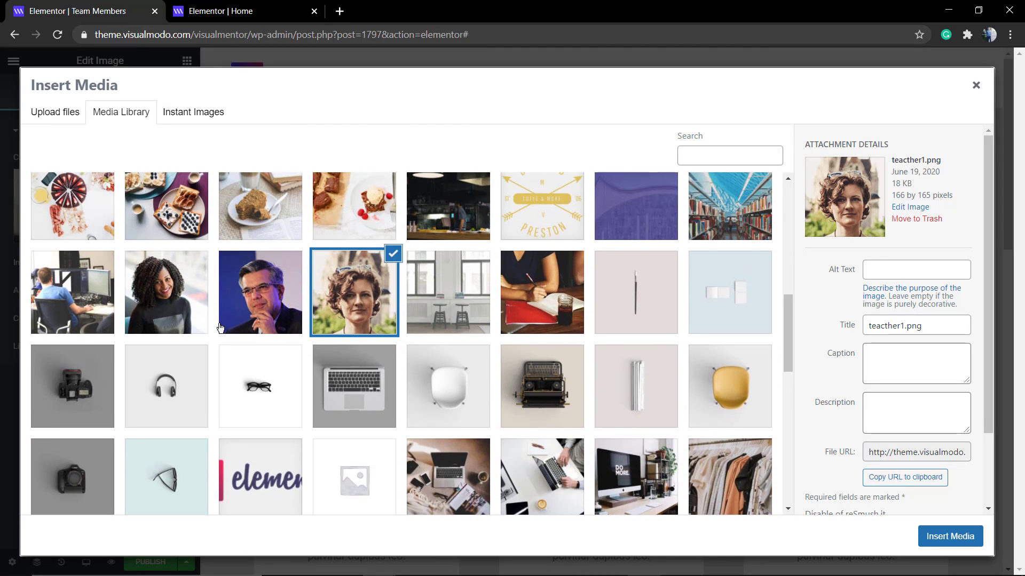
pyautogui.click(256, 298)
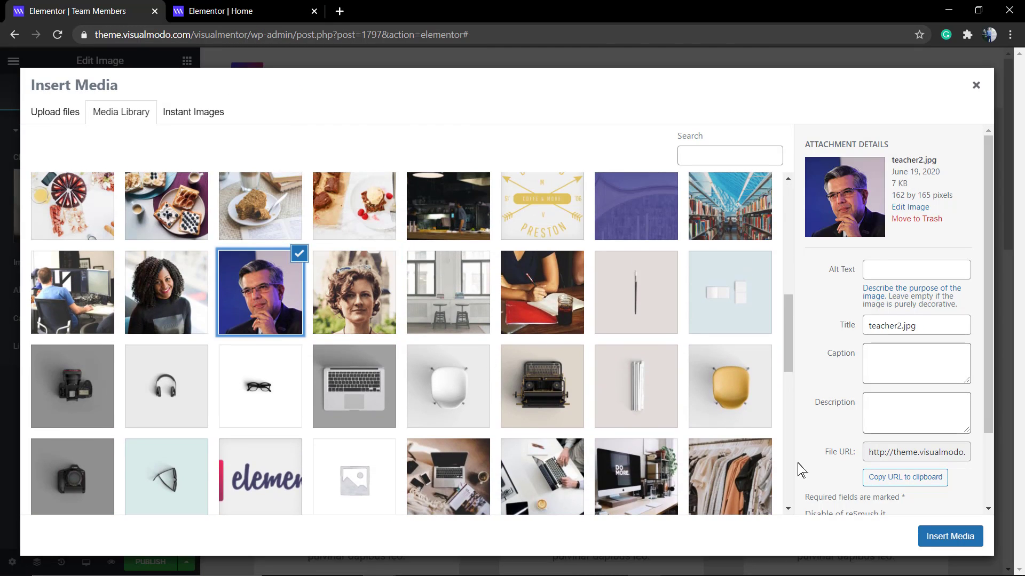
pyautogui.click(949, 536)
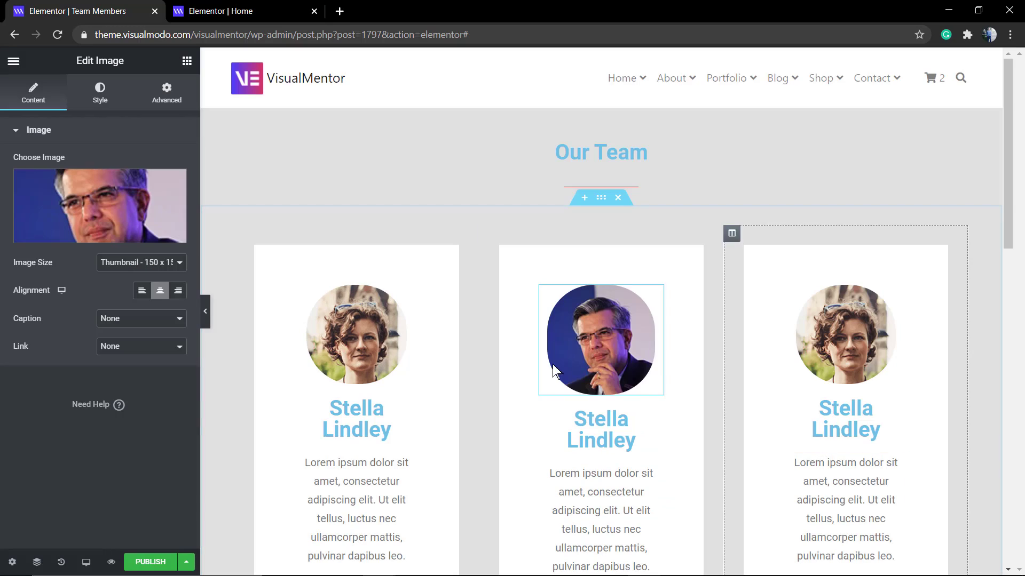
# Replace the third card's photo with teacher3.jpg from the Media Library.
pyautogui.click(831, 343)
pyautogui.click(104, 209)
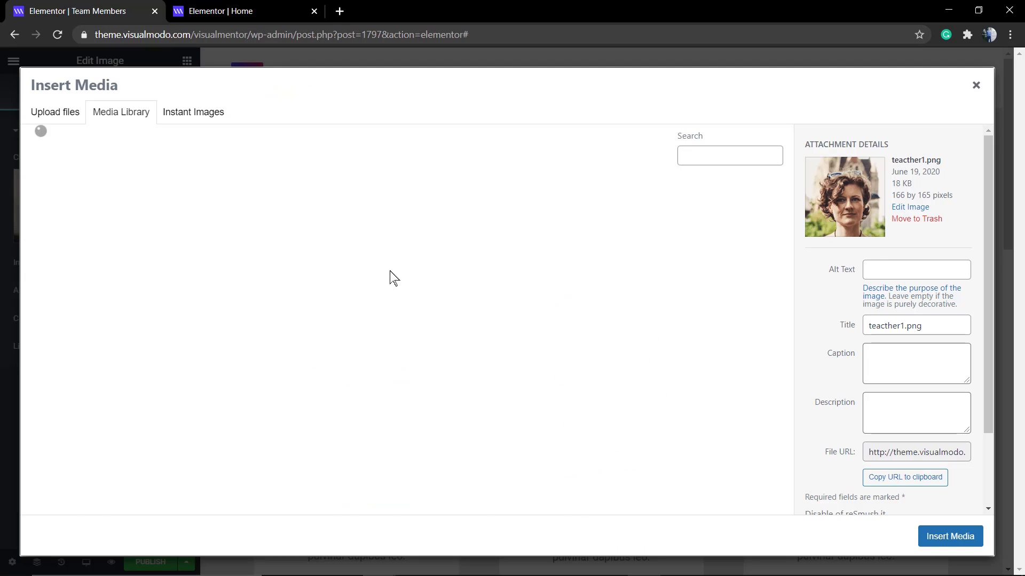
pyautogui.scroll(-5, 393, 277)
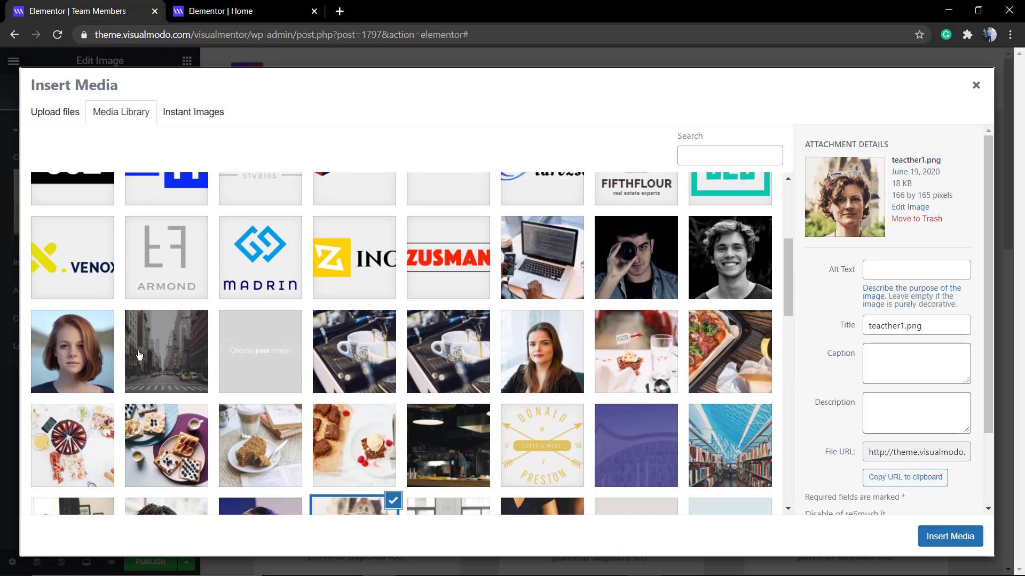
pyautogui.scroll(-4, 245, 334)
pyautogui.click(179, 330)
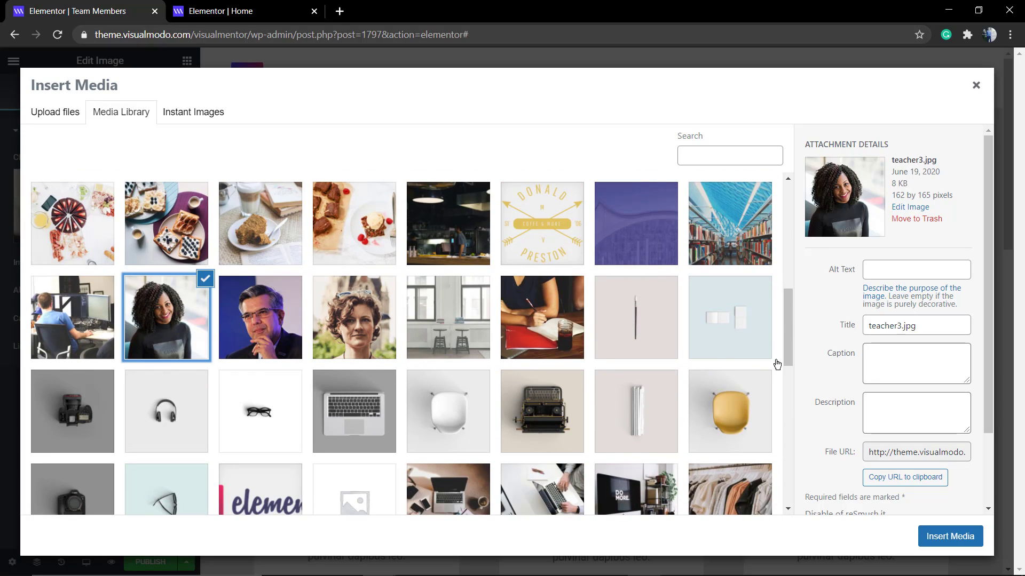
pyautogui.click(941, 537)
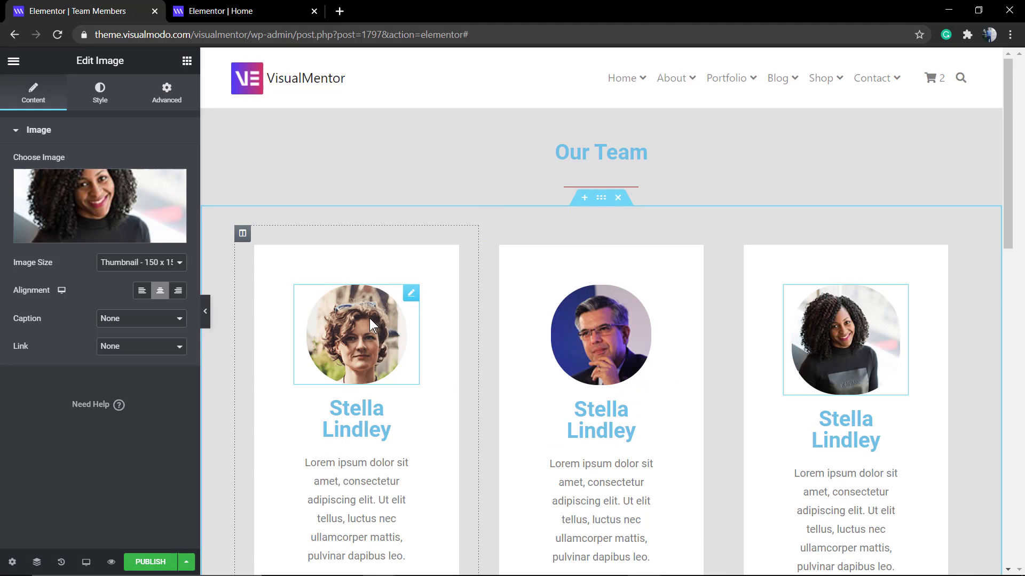
# Review the image settings of the middle and third cards' new photos.
pyautogui.click(570, 325)
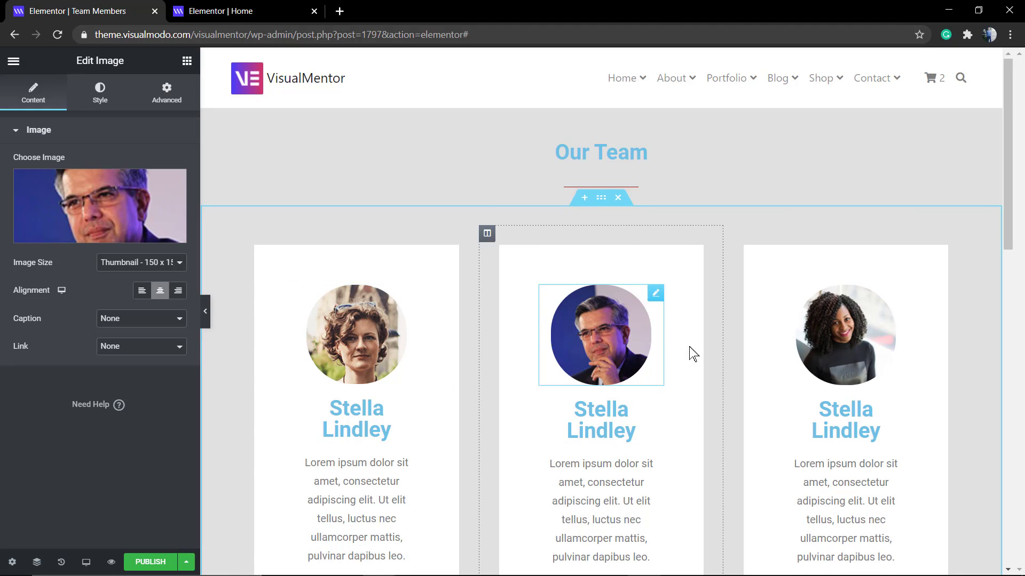
pyautogui.click(834, 340)
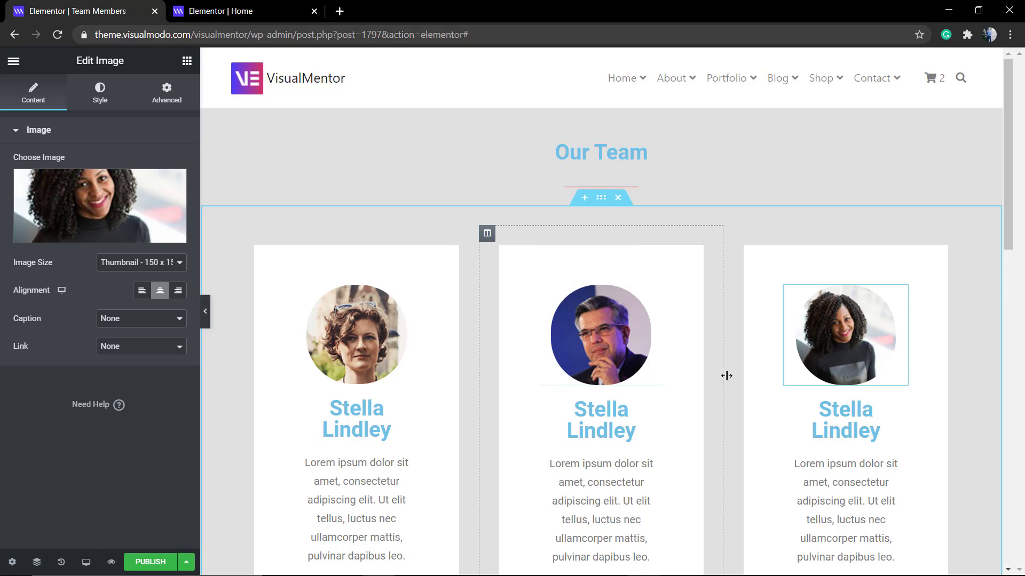
pyautogui.scroll(-2, 726, 376)
# Copy the name 'Donald Martin' from the reference Home page's heading.
pyautogui.tripleClick(601, 312)
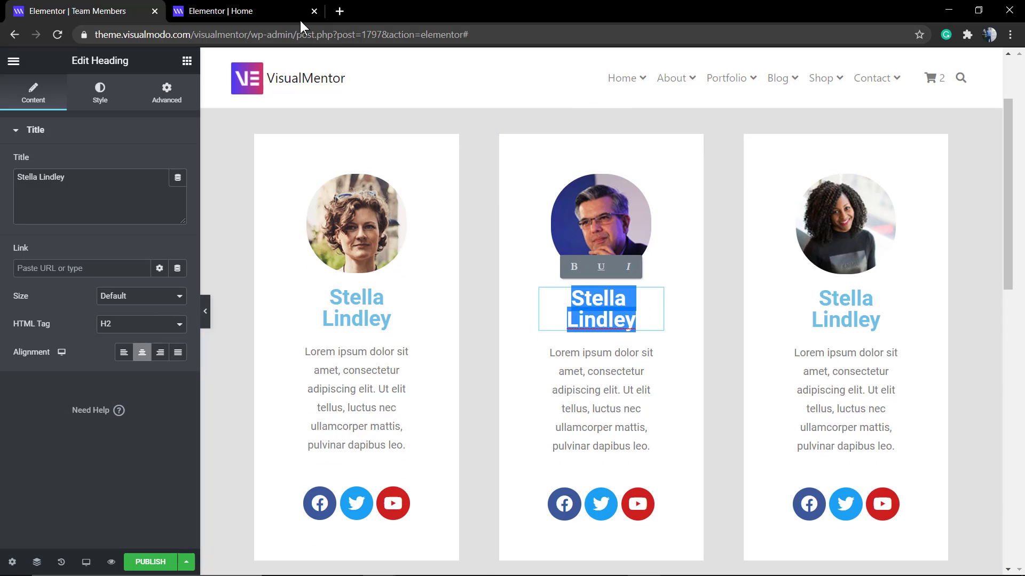
pyautogui.click(206, 14)
pyautogui.click(584, 388)
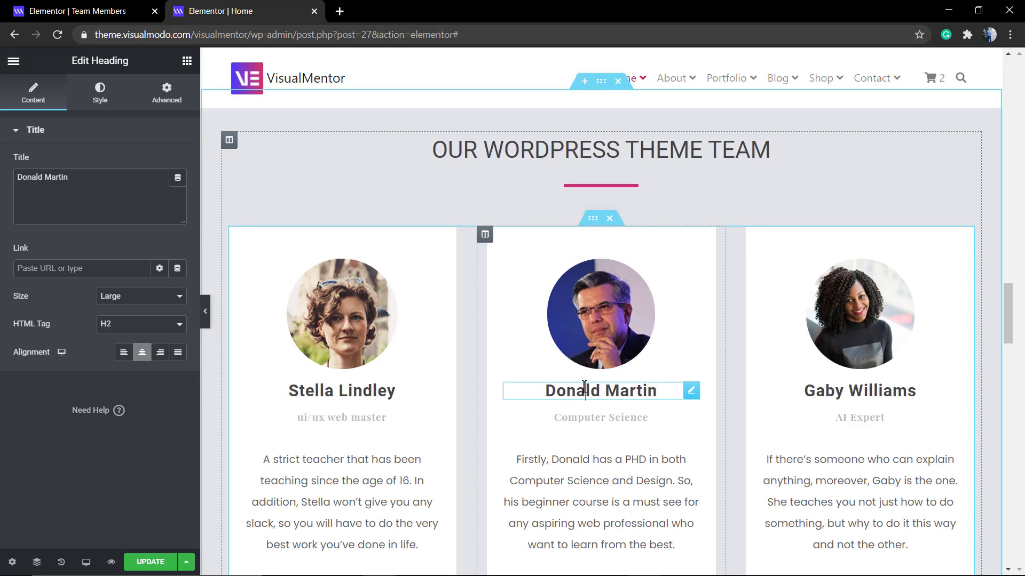
pyautogui.tripleClick(585, 389)
pyautogui.hotkey('ctrl', 'c')
pyautogui.hotkey('ctrl', 'shift', 'Tab')
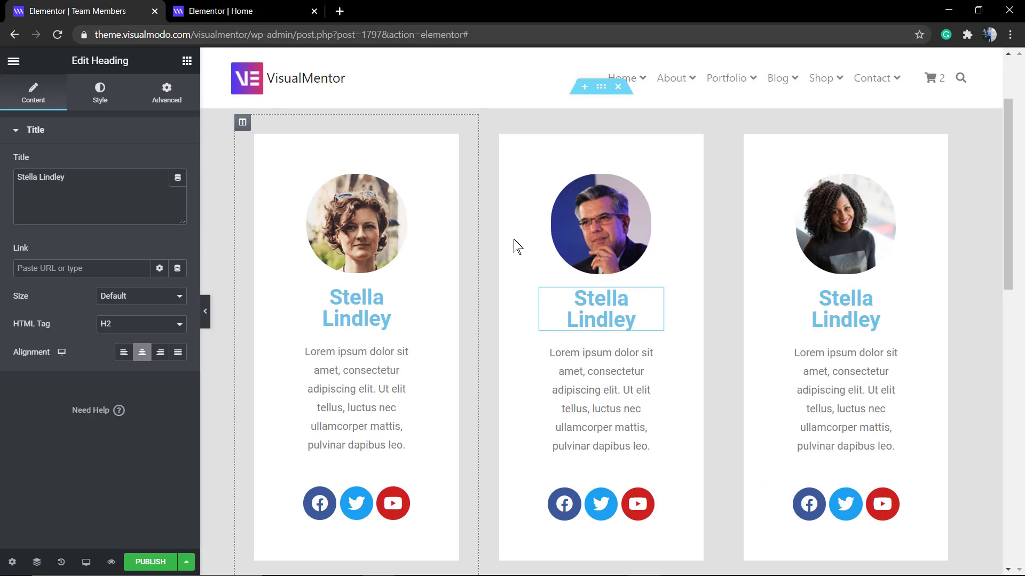
pyautogui.tripleClick(596, 299)
pyautogui.click(10, 182)
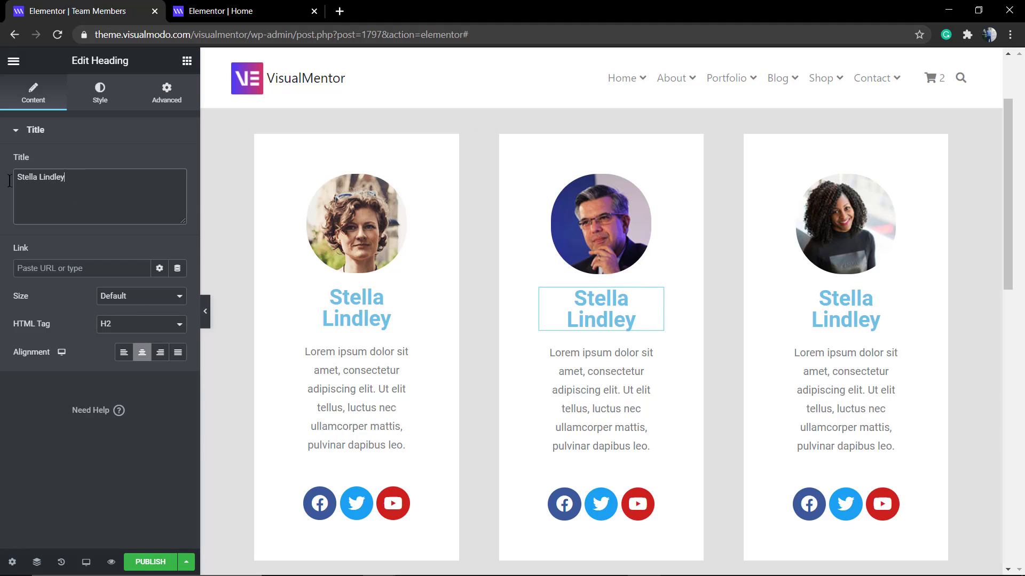
pyautogui.hotkey('ctrl', 'a')
pyautogui.hotkey('ctrl', 'v')
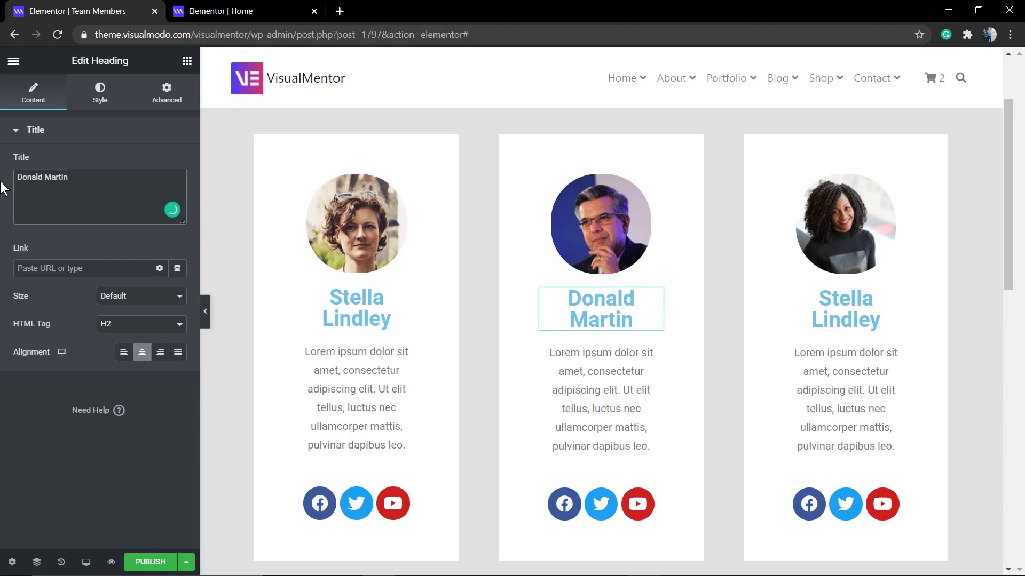
pyautogui.click(827, 294)
pyautogui.tripleClick(827, 295)
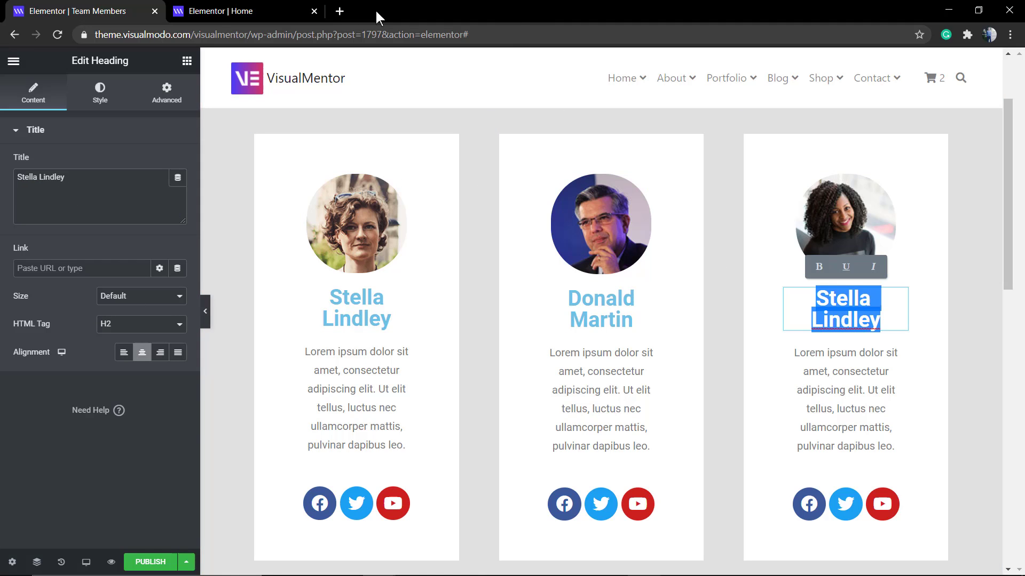